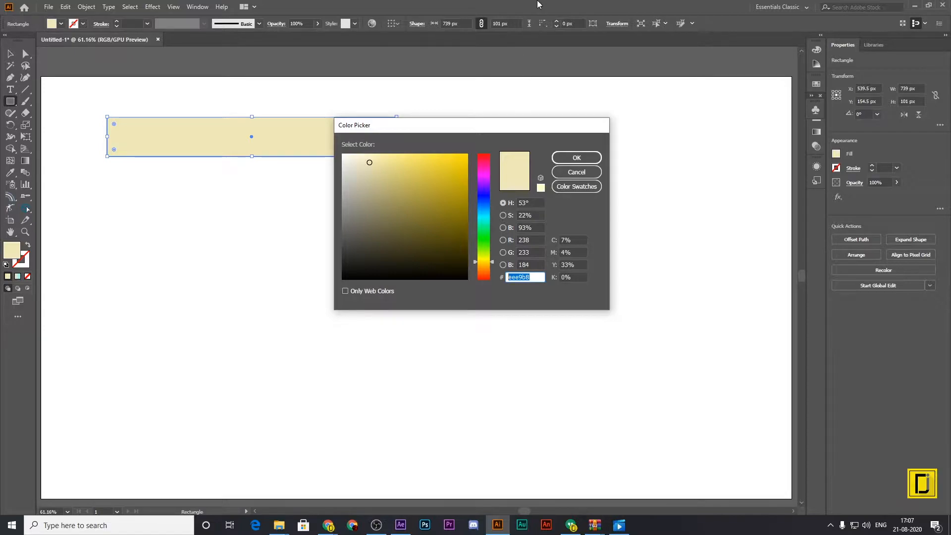
Fill the rectangle with saffron orange and place a duplicate of it directly beneath, edge to edge.
{"action": "type", "text": "ff9933"}
{"action": "key", "text": "Return"}
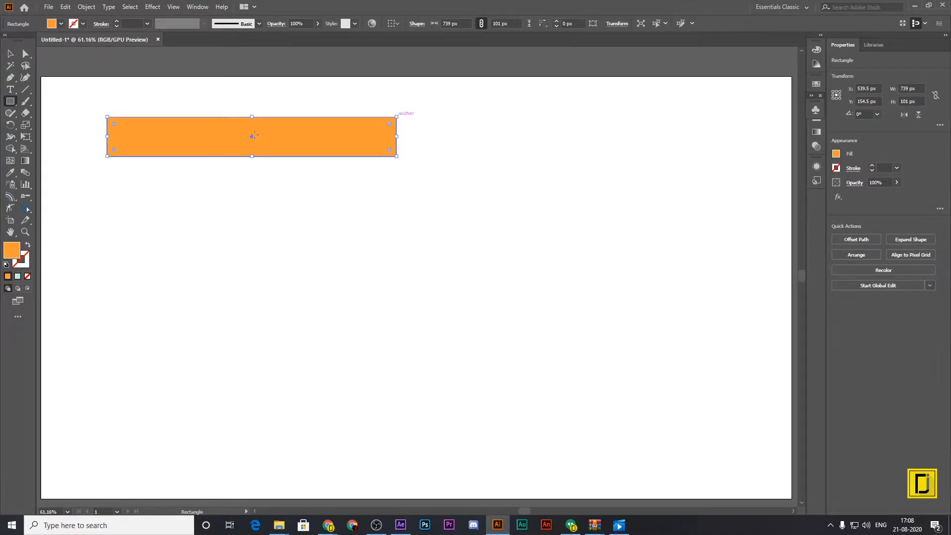
{"action": "left_click", "coordinate": [16, 54]}
{"action": "left_click_drag", "start_coordinate": [150, 138], "coordinate": [150, 183]}
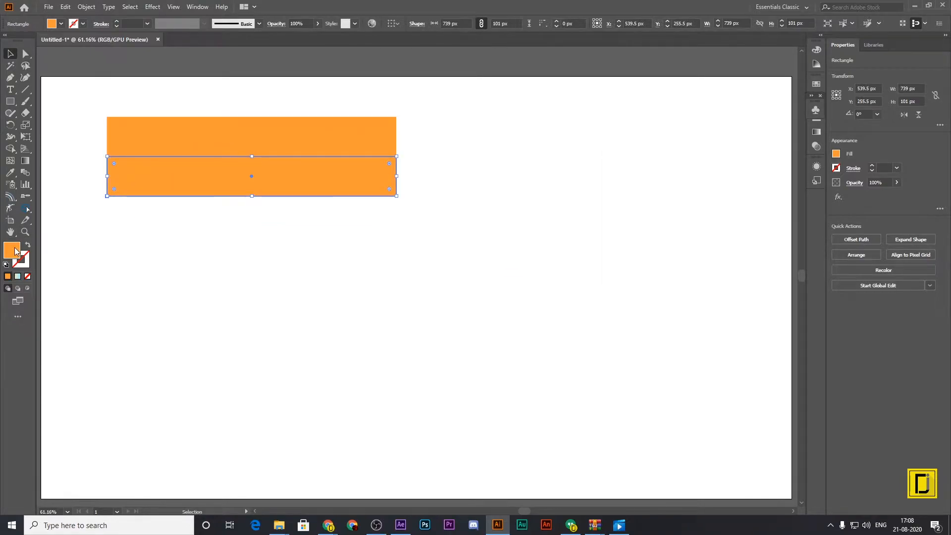
Fill the second stripe with white, ffffff, and place a duplicate of it directly beneath.
{"action": "double_click", "coordinate": [15, 250]}
{"action": "type", "text": "ffffff"}
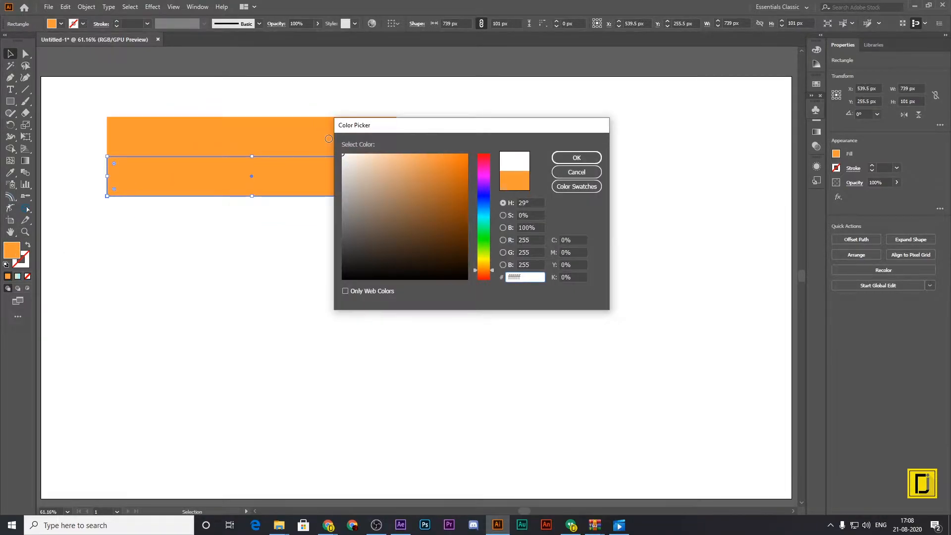
{"action": "left_click", "coordinate": [553, 159]}
{"action": "left_click_drag", "start_coordinate": [342, 184], "coordinate": [341, 221]}
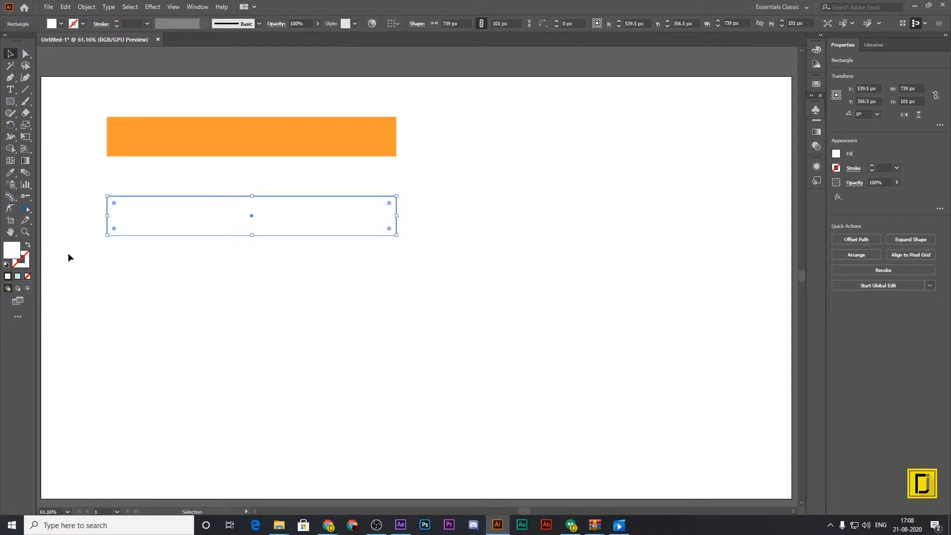
Fill the lowest stripe with green, 138808, and group the three stripes into one flag.
{"action": "double_click", "coordinate": [10, 250]}
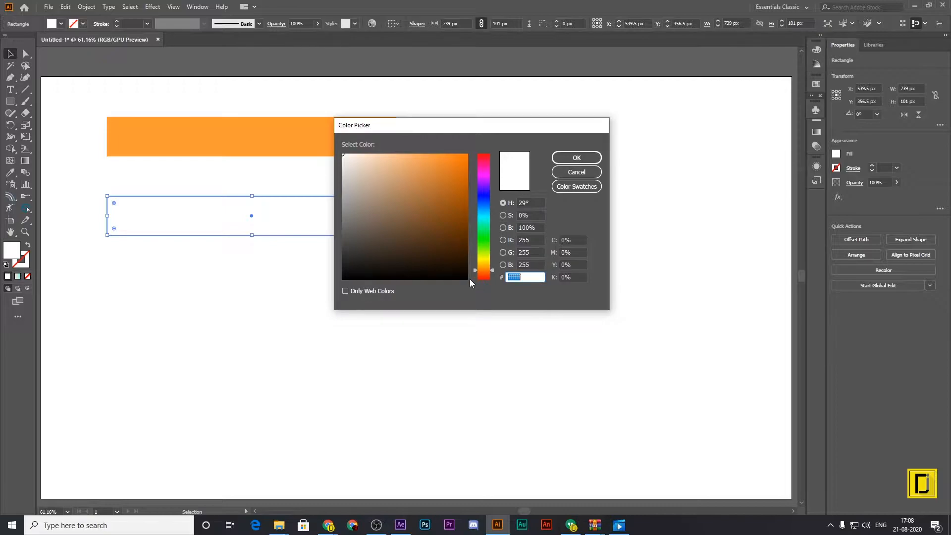
{"action": "type", "text": "138808"}
{"action": "key", "text": "Return"}
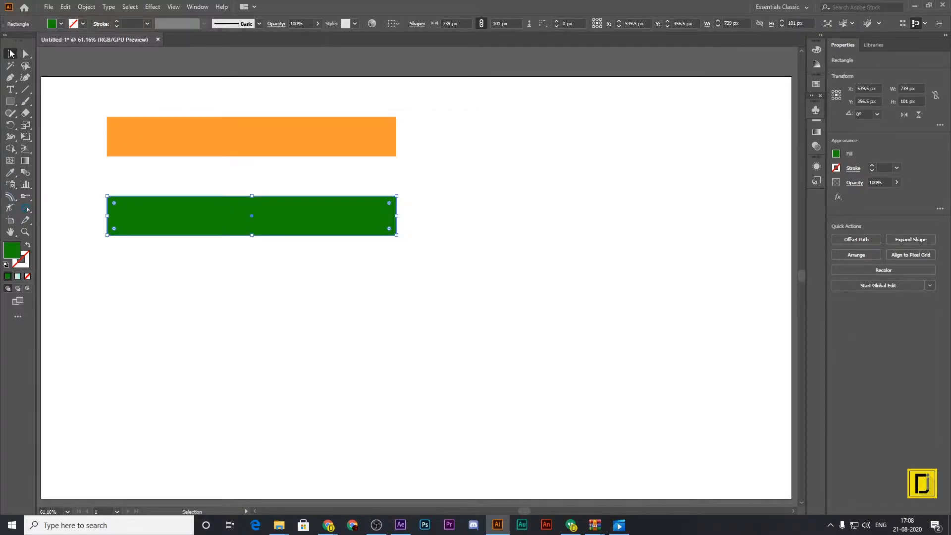
{"action": "left_click_drag", "start_coordinate": [70, 91], "coordinate": [399, 298]}
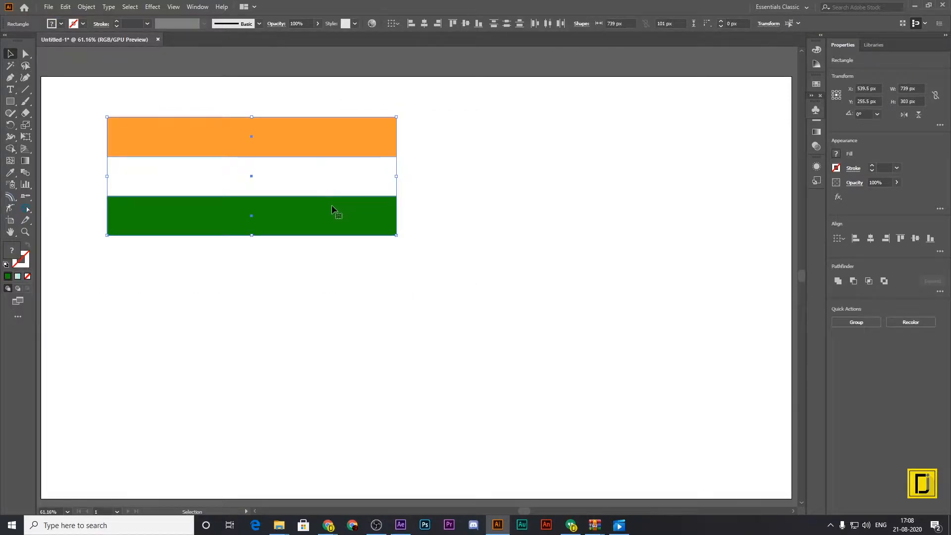
{"action": "key", "text": "ctrl+g"}
Scale the flag to about 564 by 231 px and duplicate it into a row of three across the artboard's upper area.
{"action": "left_click_drag", "start_coordinate": [332, 215], "coordinate": [721, 184]}
{"action": "left_click_drag", "start_coordinate": [494, 83], "coordinate": [562, 110]}
{"action": "left_click_drag", "start_coordinate": [634, 136], "coordinate": [640, 112]}
{"action": "left_click_drag", "start_coordinate": [628, 150], "coordinate": [154, 165]}
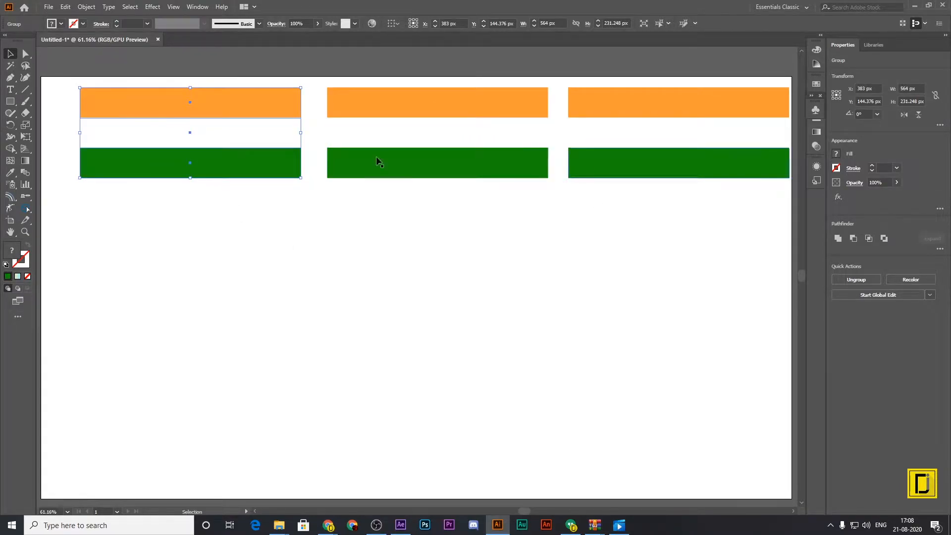
{"action": "left_click", "coordinate": [312, 331]}
Draw a circle about 555 px in diameter and position it horizontally centred on the artboard below the flags.
{"action": "left_click_drag", "start_coordinate": [10, 101], "coordinate": [48, 123]}
{"action": "left_click_drag", "start_coordinate": [343, 233], "coordinate": [537, 450]}
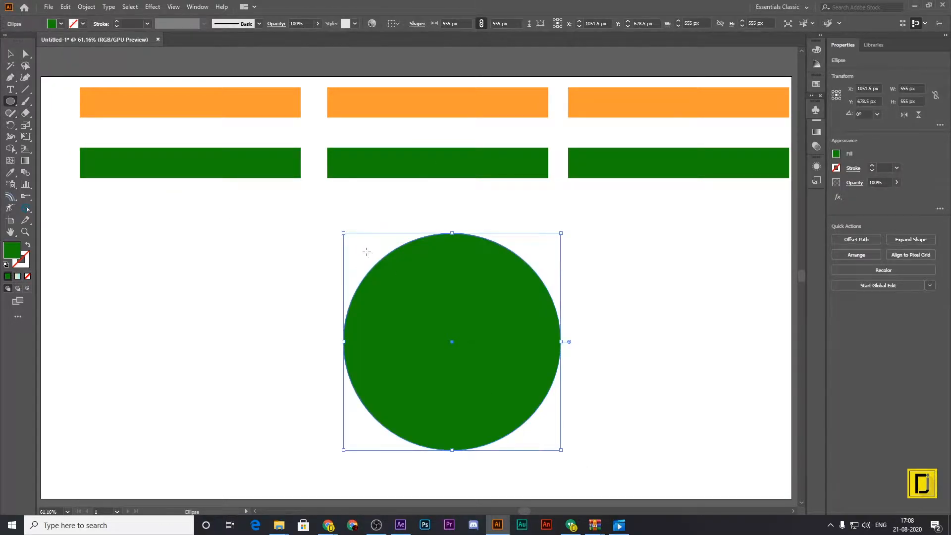
{"action": "key", "text": "v"}
{"action": "left_click_drag", "start_coordinate": [483, 388], "coordinate": [444, 359]}
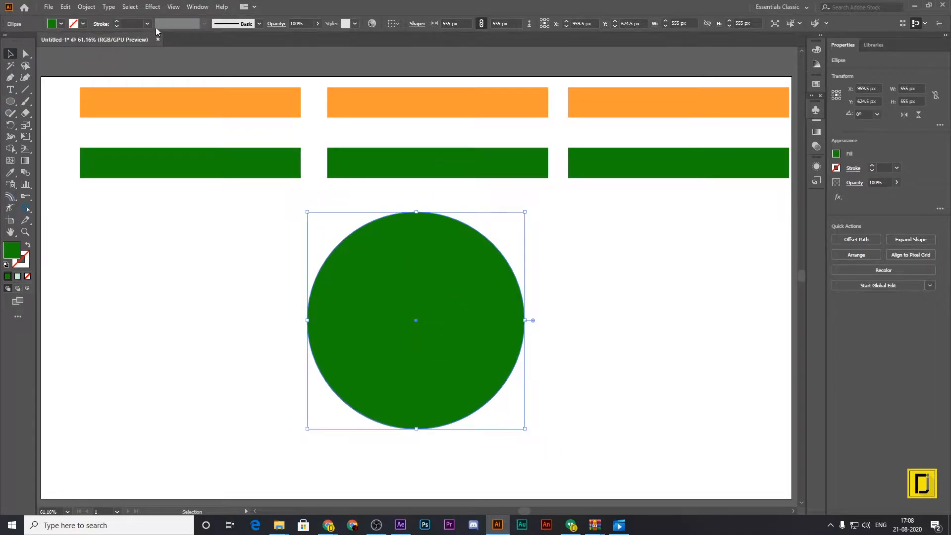
Turn the circle into an unfilled ring with a 40 pt stroke in navy, 000080.
{"action": "left_click", "coordinate": [27, 245]}
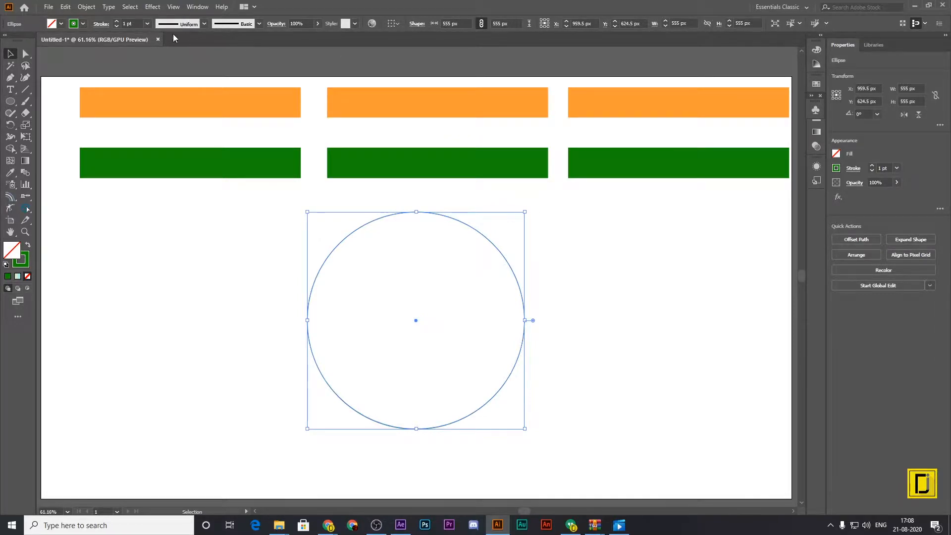
{"action": "left_click", "coordinate": [148, 23]}
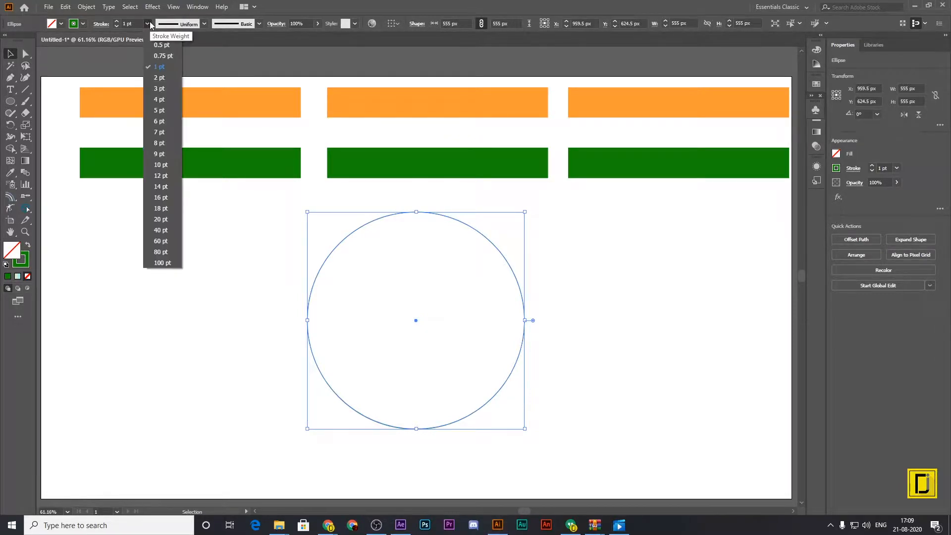
{"action": "left_click", "coordinate": [155, 230]}
{"action": "double_click", "coordinate": [21, 259]}
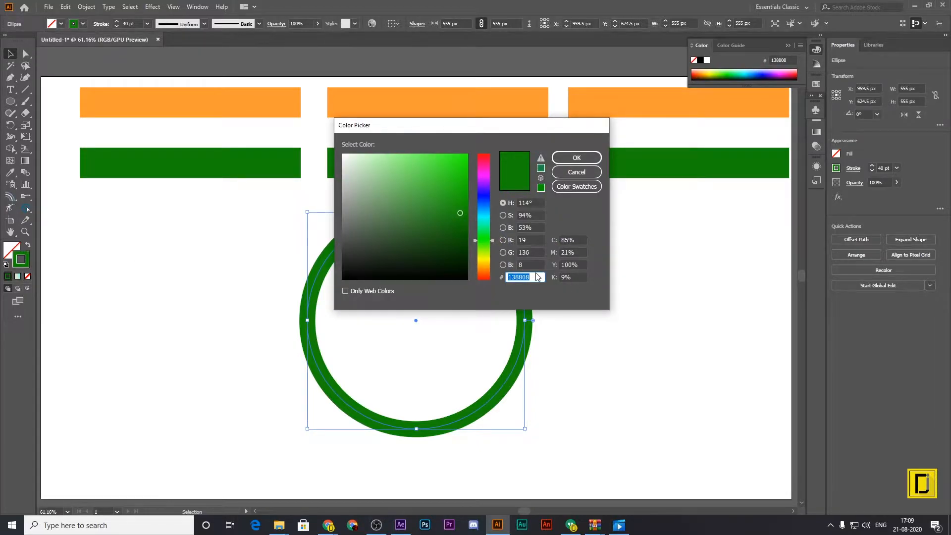
{"action": "type", "text": "000080"}
{"action": "key", "text": "Return"}
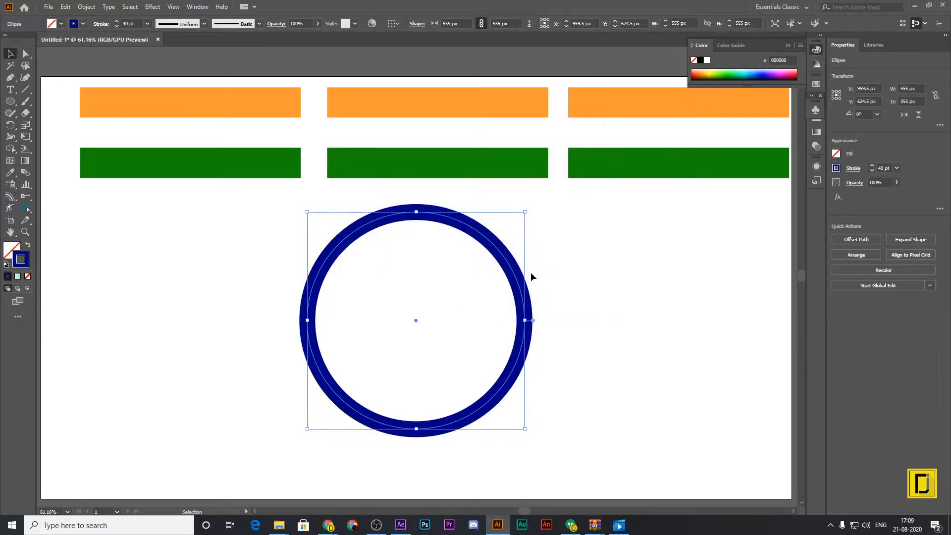
Set the ring's stroke to 20 pt and draw a vertical line about 268 px long from its centre up to the ring.
{"action": "left_click", "coordinate": [27, 92]}
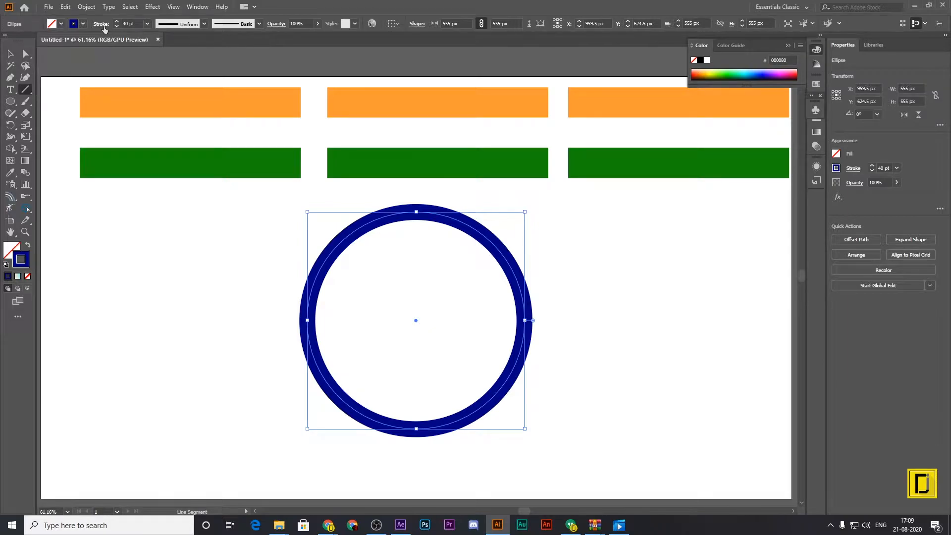
{"action": "left_click", "coordinate": [147, 23]}
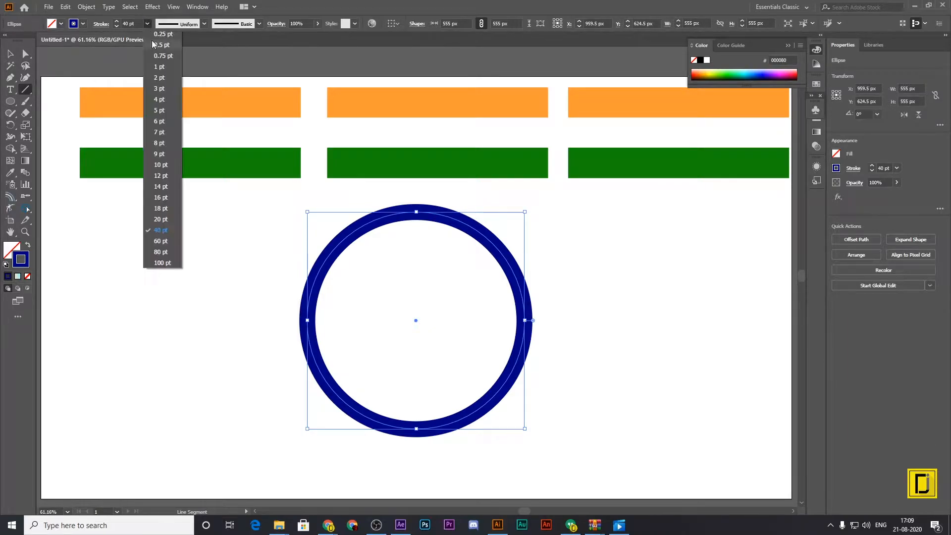
{"action": "left_click", "coordinate": [163, 219]}
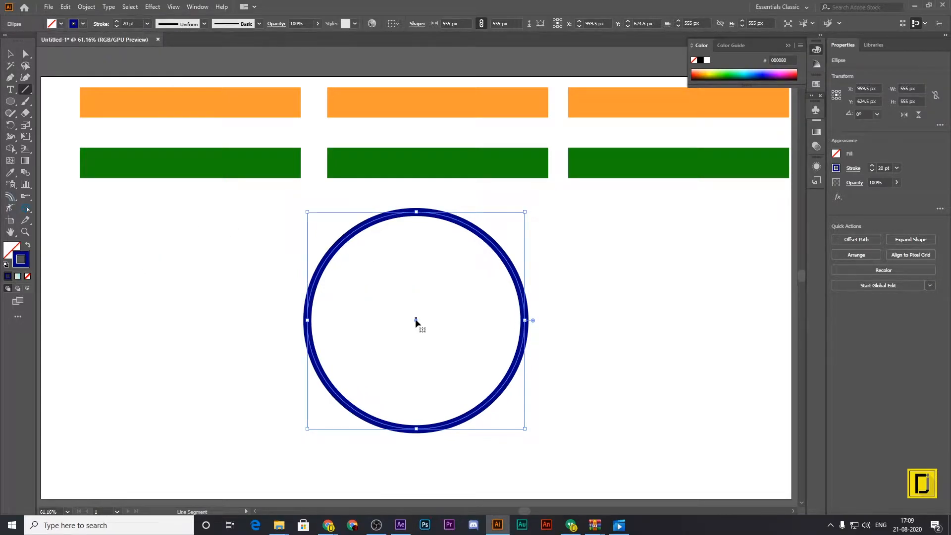
{"action": "mouse_move", "coordinate": [416, 321]}
{"action": "left_mouse_down"}
{"action": "mouse_move", "coordinate": [417, 216]}
{"action": "mouse_move", "coordinate": [419, 320]}
{"action": "left_mouse_up"}
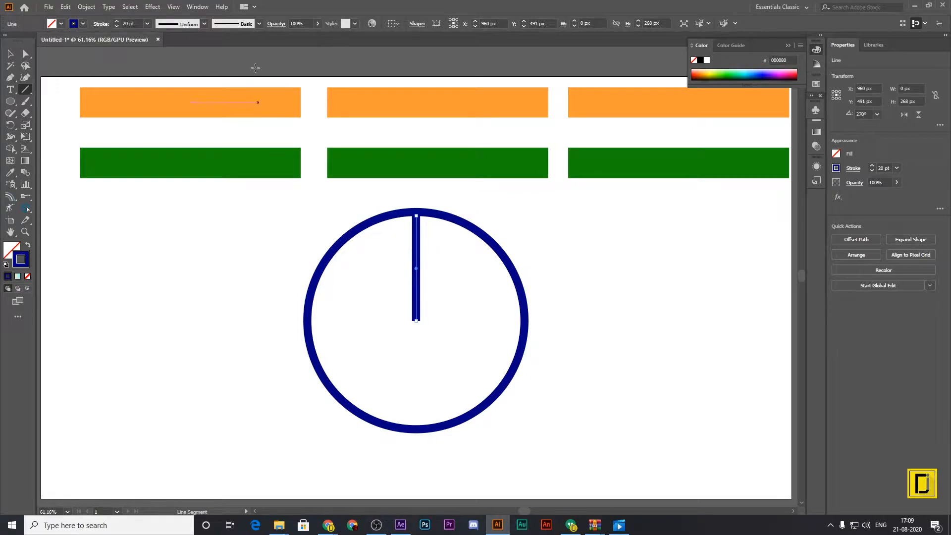
Apply Width Profile 5 to the line and rotate it 180° so its wider end lies near the ring.
{"action": "left_click", "coordinate": [194, 24]}
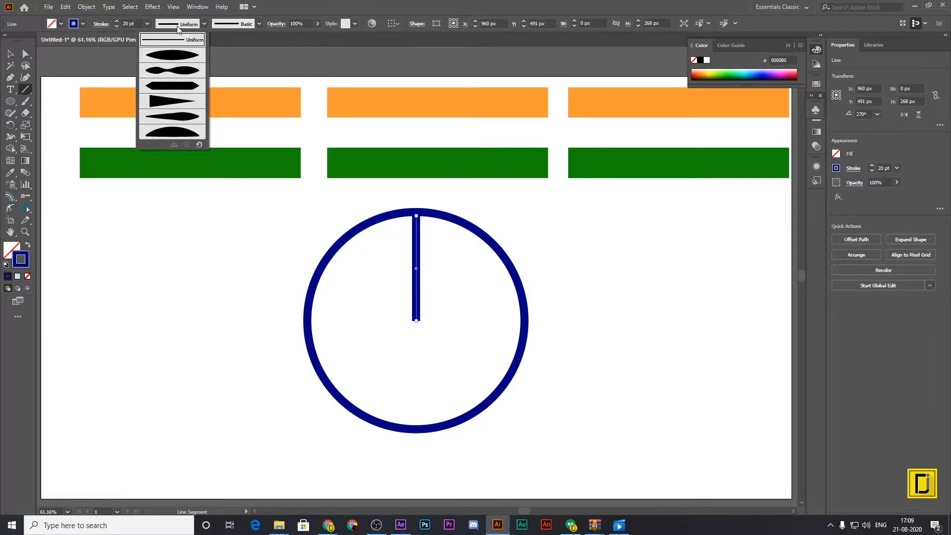
{"action": "left_click", "coordinate": [188, 117]}
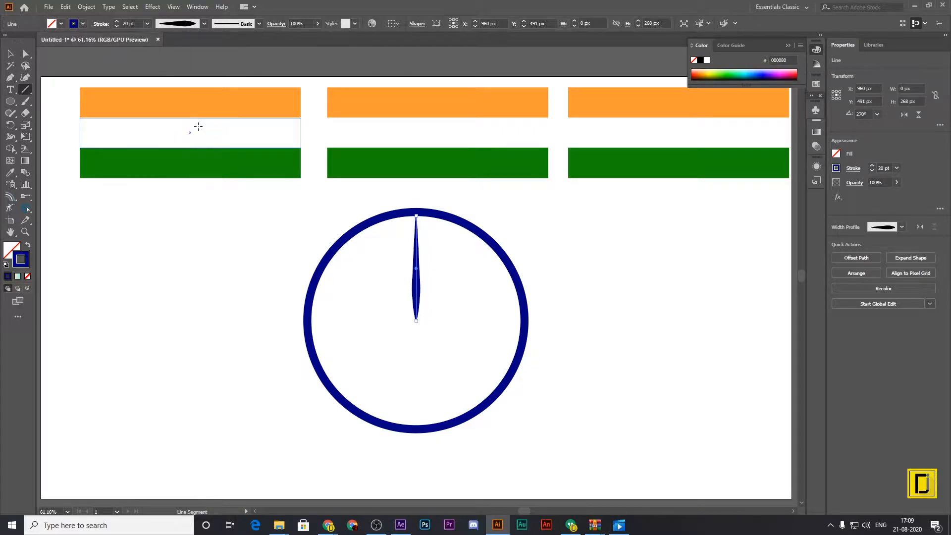
{"action": "left_click", "coordinate": [10, 53]}
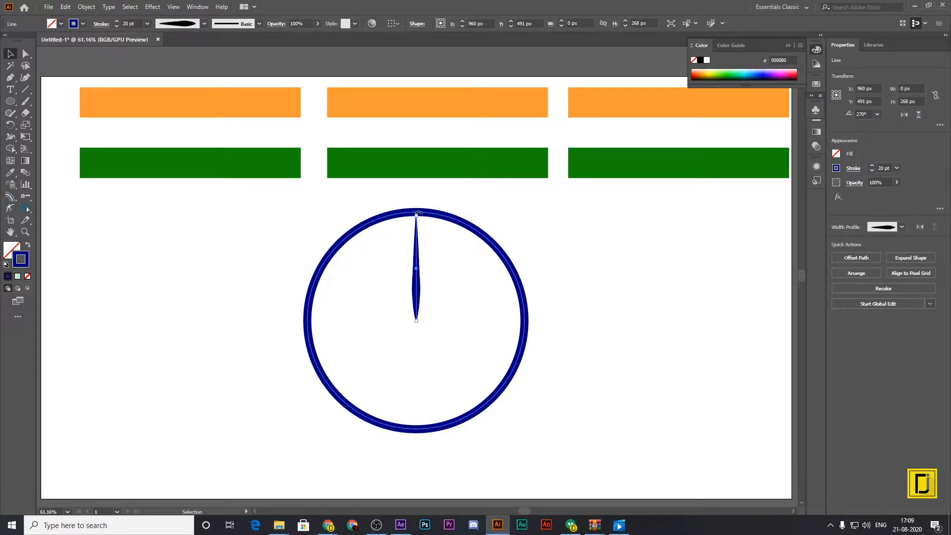
{"action": "left_click_drag", "start_coordinate": [418, 213], "coordinate": [411, 328]}
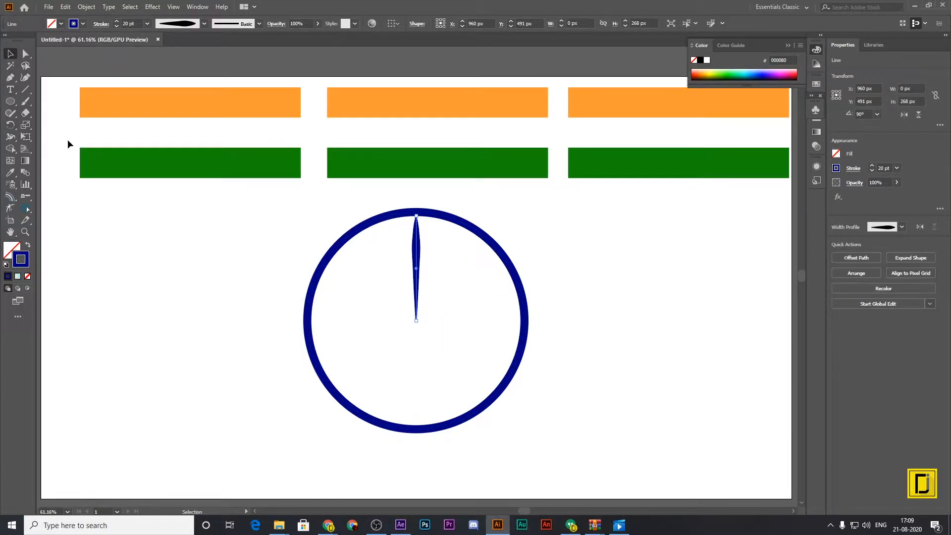
Make a copy of the spoke rotated by 15° around the ring's centre.
{"action": "left_click", "coordinate": [15, 125]}
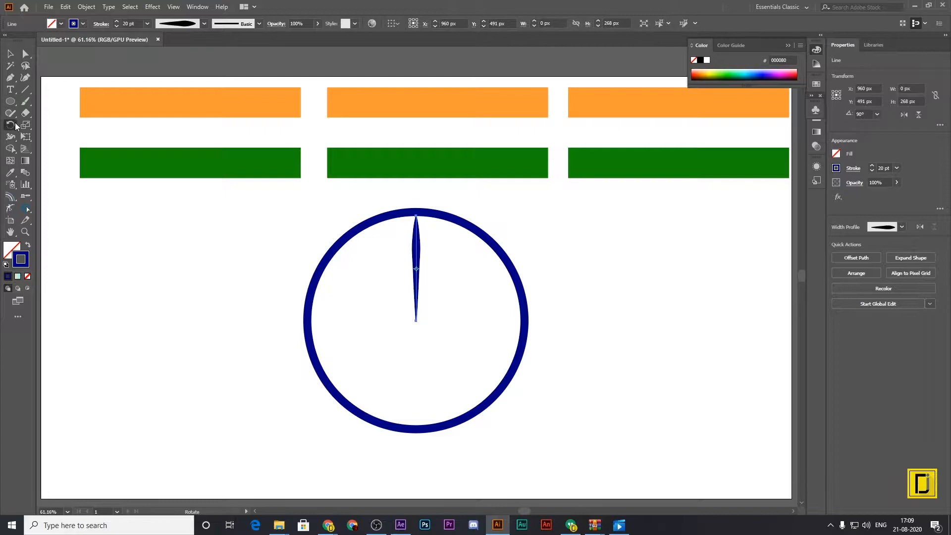
{"action": "left_click", "coordinate": [416, 321], "text": "alt"}
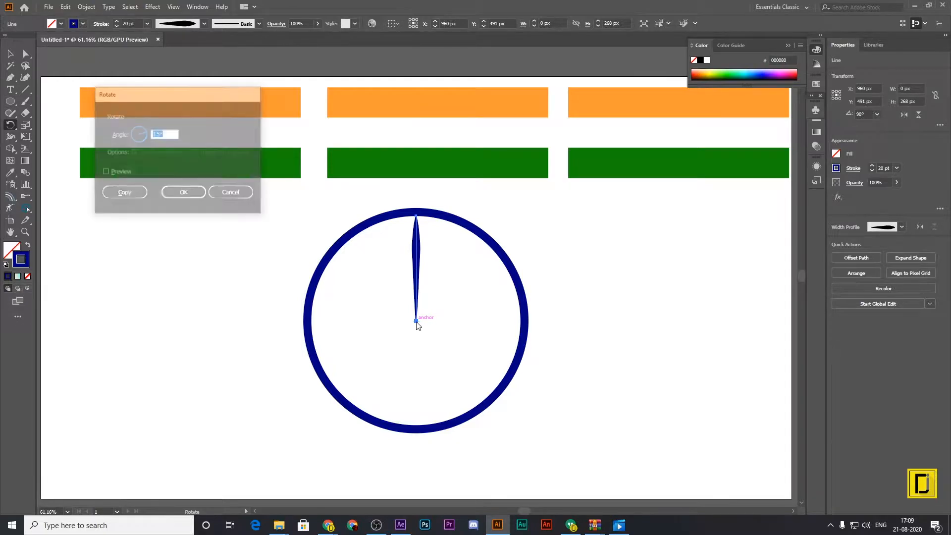
{"action": "left_click_drag", "start_coordinate": [180, 94], "coordinate": [283, 171]}
{"action": "type", "text": "360"}
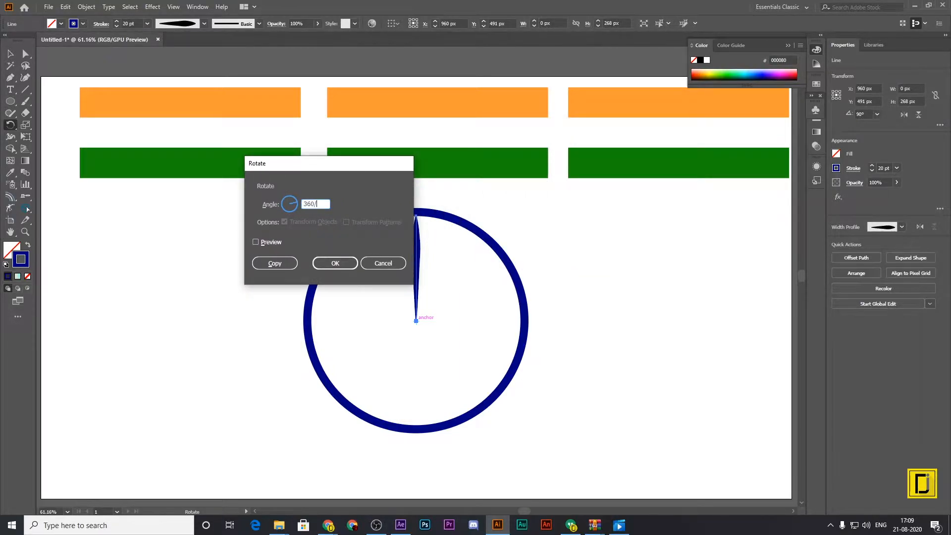
{"action": "type", "text": "/2"}
{"action": "left_click", "coordinate": [275, 265]}
Repeat the rotated copy until 24 evenly spaced spokes fill the ring.
{"action": "key", "text": "ctrl+d"}
{"action": "key", "text": "ctrl+d"}
{"action": "key", "text": "ctrl+d"}
{"action": "key", "text": "ctrl+d"}
{"action": "key", "text": "ctrl+d"}
{"action": "key", "text": "ctrl+d"}
{"action": "key", "text": "ctrl+d"}
{"action": "key", "text": "ctrl+d"}
{"action": "key", "text": "ctrl+d"}
{"action": "key", "text": "ctrl+d"}
{"action": "key", "text": "ctrl+d"}
{"action": "key", "text": "ctrl+d"}
{"action": "key", "text": "ctrl+d"}
{"action": "key", "text": "ctrl+d"}
{"action": "key", "text": "ctrl+d"}
{"action": "key", "text": "ctrl+d"}
{"action": "key", "text": "ctrl+d"}
{"action": "key", "text": "ctrl+d"}
{"action": "key", "text": "ctrl+d"}
{"action": "key", "text": "ctrl+d"}
{"action": "key", "text": "ctrl+d"}
{"action": "key", "text": "ctrl+d"}
{"action": "key", "text": "ctrl+d"}
{"action": "key", "text": "ctrl+d"}
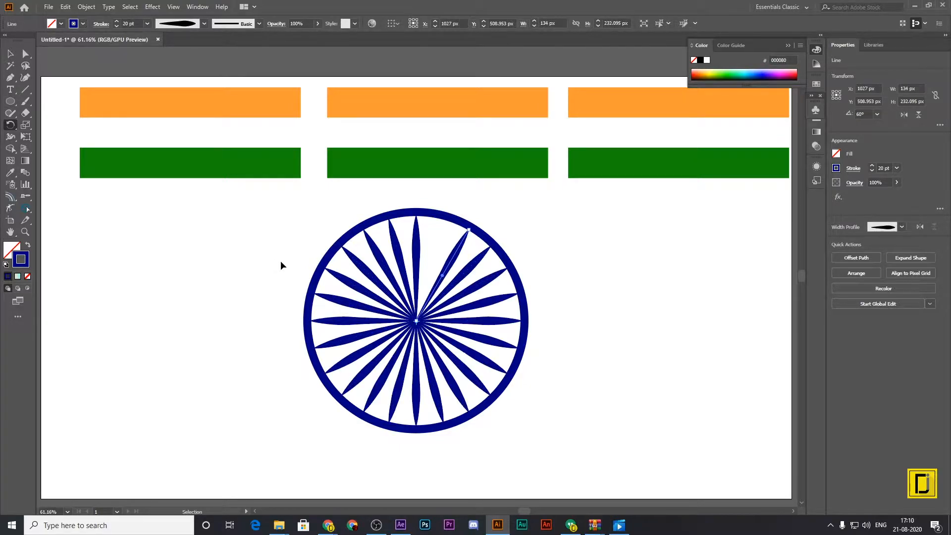
Draw a circle about 43 px in diameter beside the wheel and give it a navy fill without a stroke.
{"action": "key", "text": "l"}
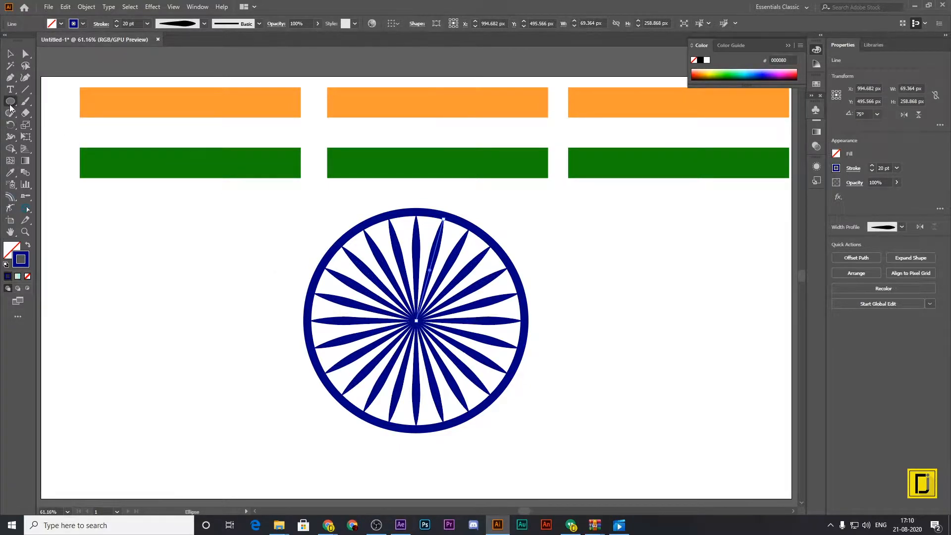
{"action": "left_click_drag", "start_coordinate": [130, 210], "coordinate": [141, 226]}
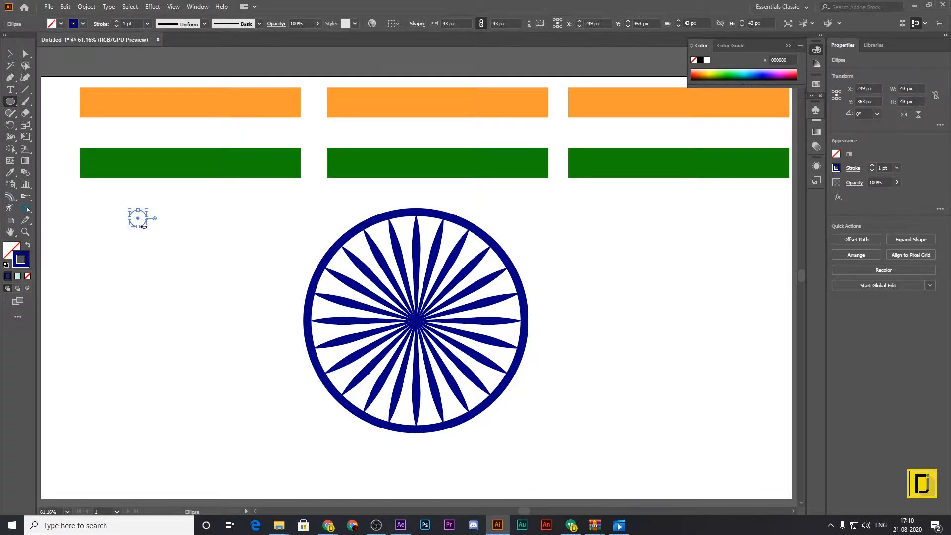
{"action": "left_click", "coordinate": [28, 244]}
Scale the small circle to about 26 px and place it on the ring's inner edge between the first two spokes clockwise from the vertical one.
{"action": "left_click", "coordinate": [10, 53]}
{"action": "left_click_drag", "start_coordinate": [147, 227], "coordinate": [467, 219]}
{"action": "left_click", "coordinate": [157, 226]}
{"action": "left_click", "coordinate": [505, 223]}
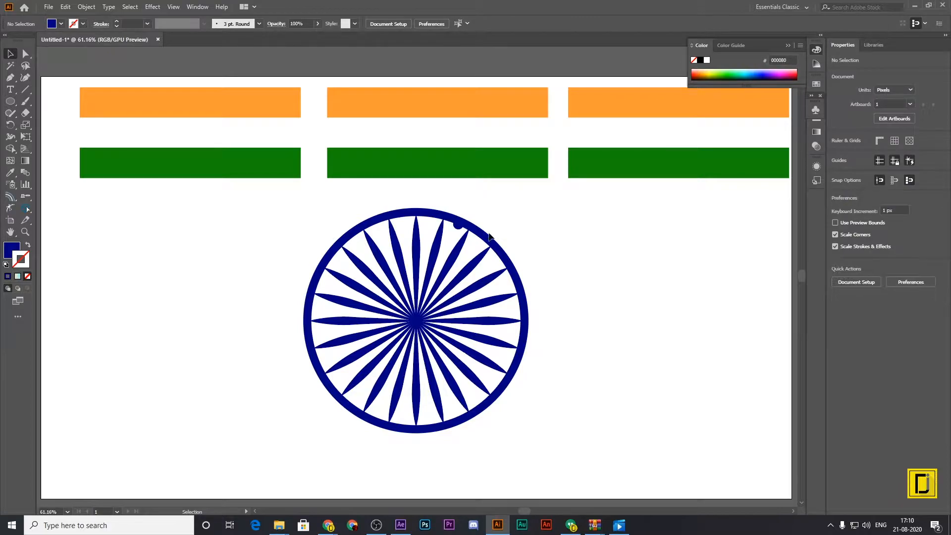
{"action": "left_click", "coordinate": [459, 226]}
{"action": "left_click_drag", "start_coordinate": [459, 228], "coordinate": [458, 228]}
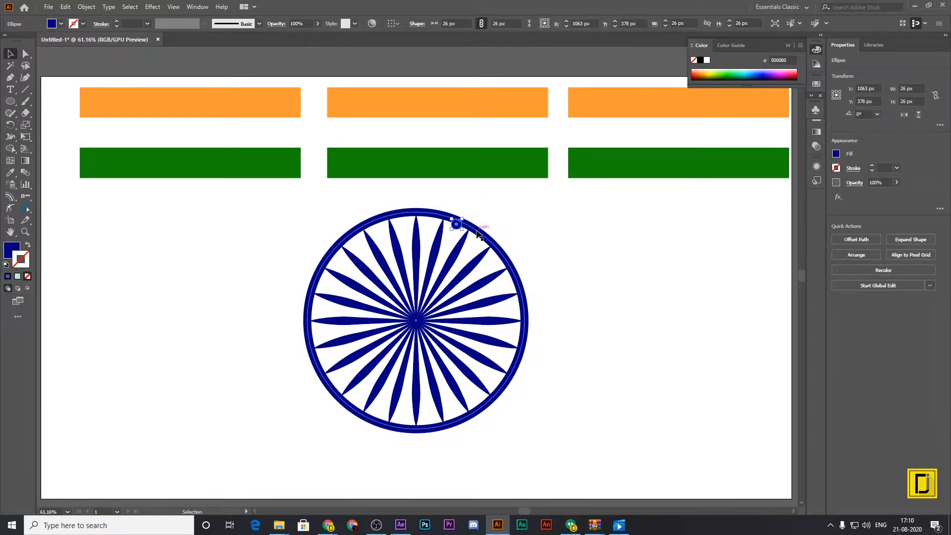
Enlarge the small navy circle on the ring to about 36 px, keeping its centre in place.
{"action": "key", "text": "ctrl+="}
{"action": "key", "text": "ctrl+="}
{"action": "key", "text": "ctrl+="}
{"action": "key", "text": "ctrl+="}
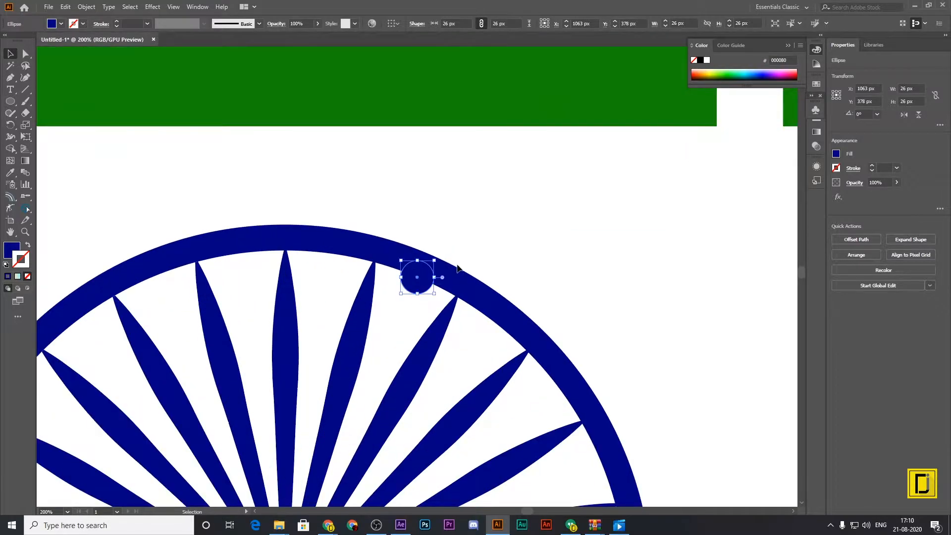
{"action": "left_click_drag", "start_coordinate": [437, 259], "coordinate": [442, 254]}
{"action": "left_click", "coordinate": [497, 242]}
{"action": "left_click", "coordinate": [429, 280]}
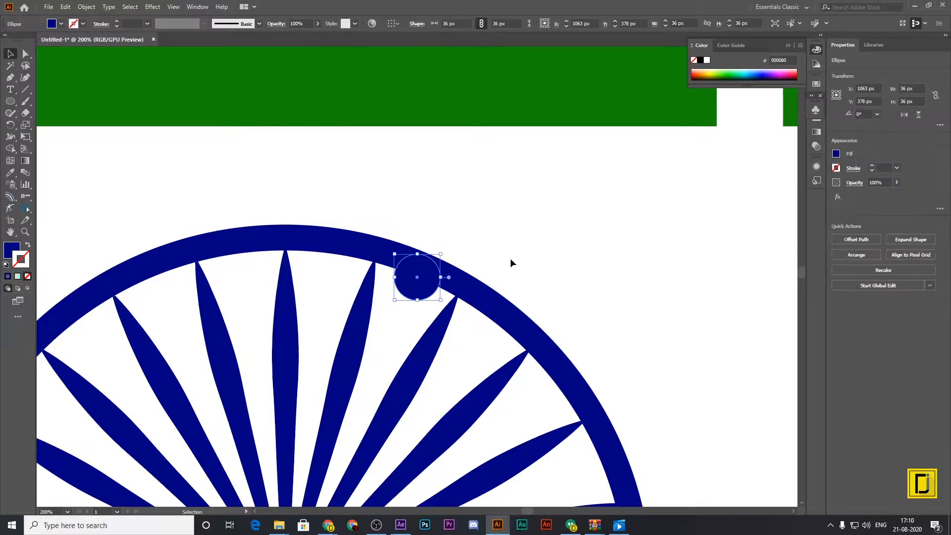
Make a copy of the small navy circle rotated 15° about the wheel's centre.
{"action": "scroll", "coordinate": [511, 262], "scroll_direction": "down", "scroll_amount": 5}
{"action": "scroll", "coordinate": [497, 266], "scroll_direction": "down", "scroll_amount": 4}
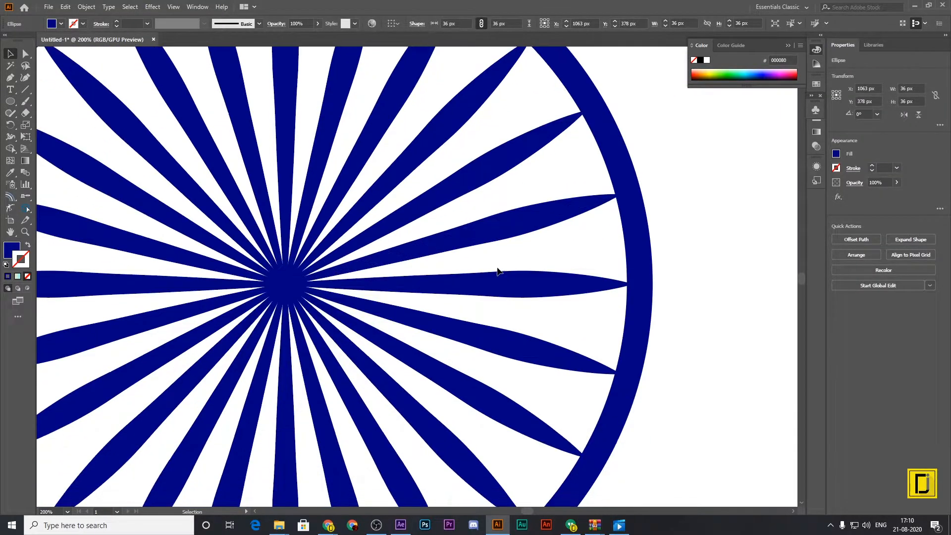
{"action": "left_click_drag", "start_coordinate": [496, 273], "coordinate": [604, 339]}
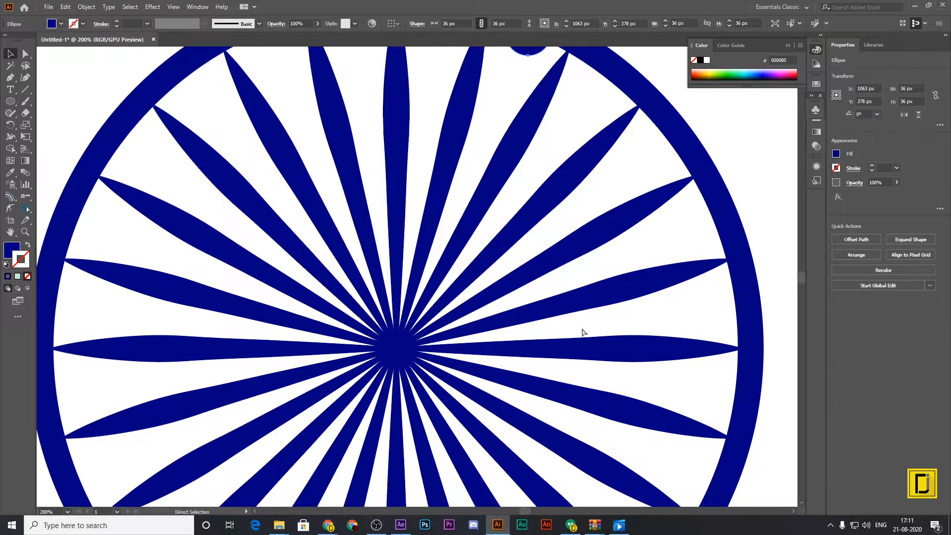
{"action": "key", "text": "ctrl+minus"}
{"action": "left_click_drag", "start_coordinate": [499, 378], "coordinate": [576, 151]}
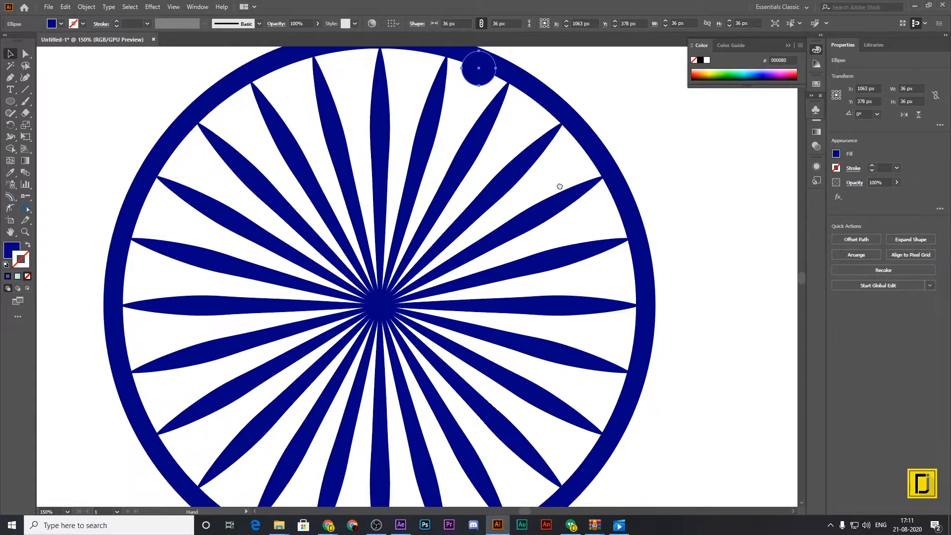
{"action": "key", "text": "r"}
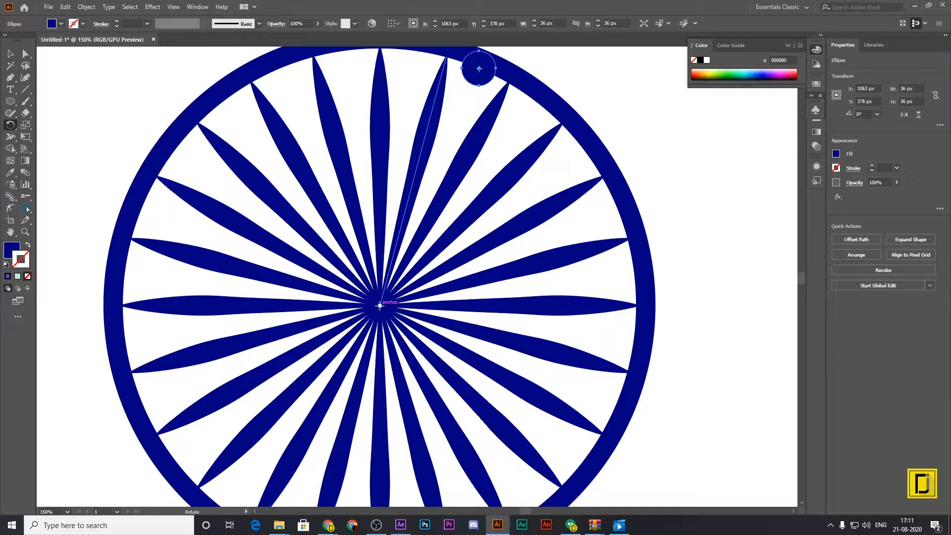
{"action": "left_click", "coordinate": [380, 306], "text": "alt"}
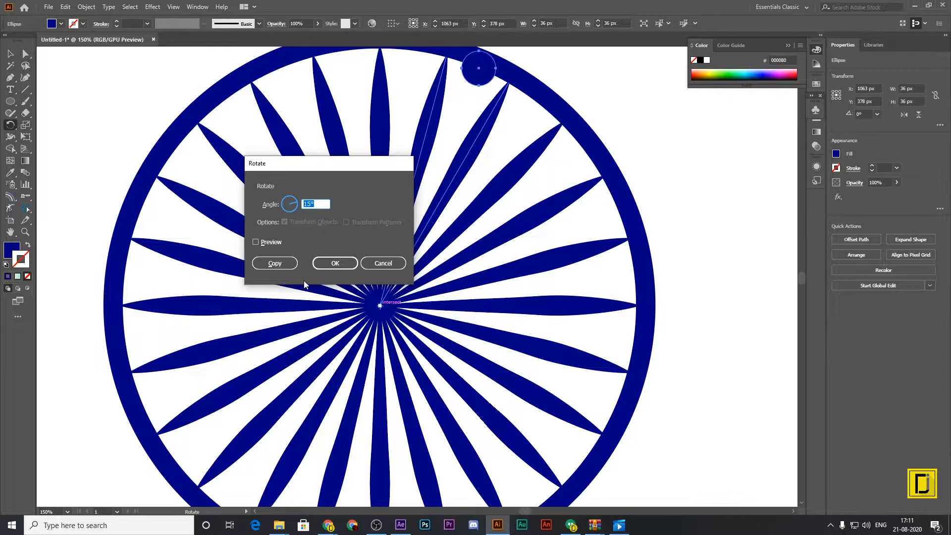
{"action": "left_click", "coordinate": [284, 266]}
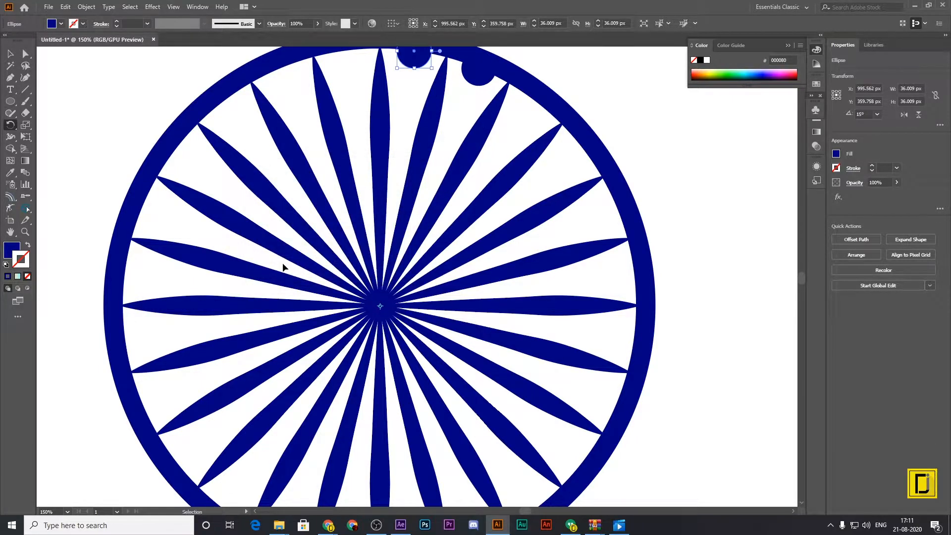
Repeat the rotated circle copy until a dot sits in every gap between the spokes around the ring.
{"action": "key", "text": "ctrl+d"}
{"action": "key", "text": "ctrl+d"}
{"action": "key", "text": "ctrl+d"}
{"action": "key", "text": "ctrl+d"}
{"action": "key", "text": "ctrl+d"}
{"action": "key", "text": "ctrl+d"}
{"action": "key", "text": "ctrl+d"}
{"action": "key", "text": "ctrl+d"}
{"action": "key", "text": "ctrl+d"}
{"action": "key", "text": "ctrl+d"}
{"action": "key", "text": "ctrl+d"}
{"action": "key", "text": "ctrl+d"}
{"action": "key", "text": "ctrl+d"}
{"action": "key", "text": "ctrl+d"}
{"action": "key", "text": "ctrl+d"}
{"action": "key", "text": "ctrl+d"}
{"action": "key", "text": "ctrl+d"}
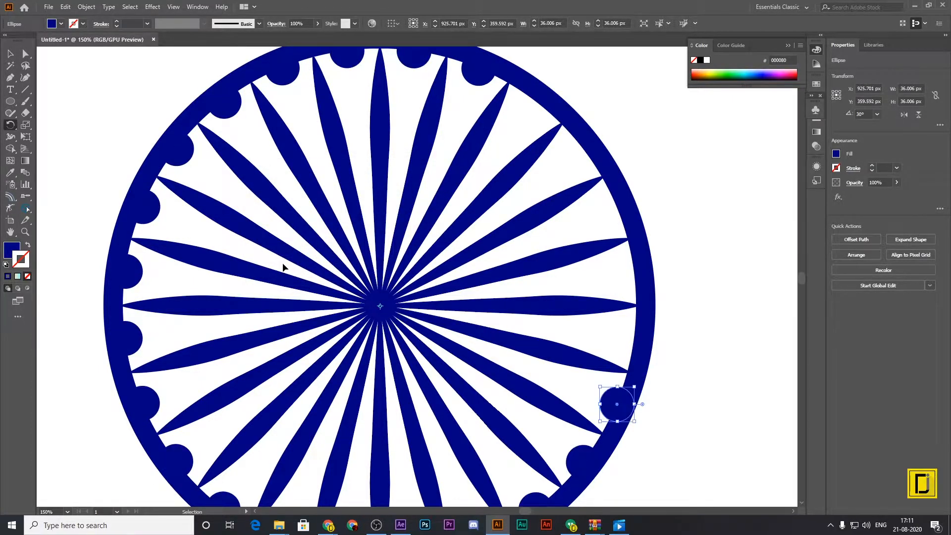
{"action": "key", "text": "ctrl+d"}
{"action": "key", "text": "ctrl+d"}
{"action": "key", "text": "ctrl+d"}
{"action": "key", "text": "ctrl+d"}
{"action": "key", "text": "ctrl+d"}
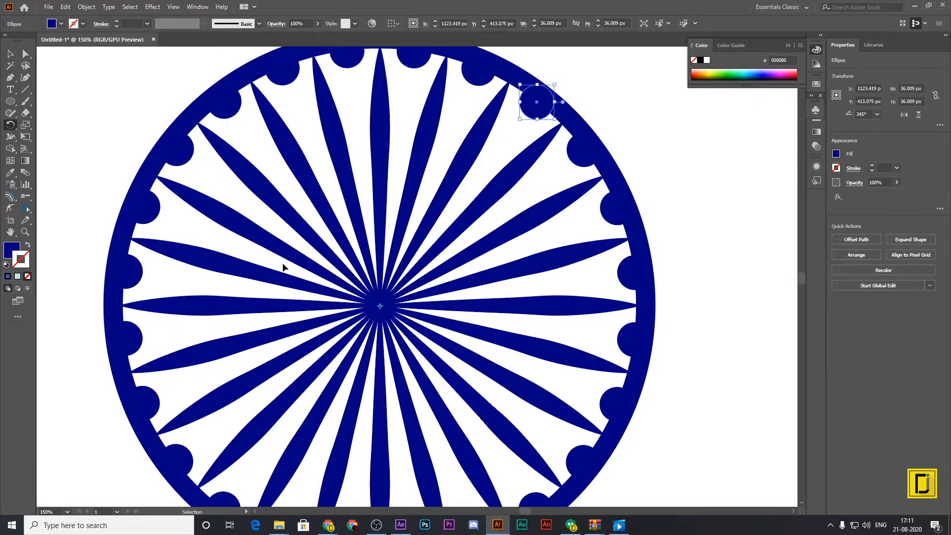
{"action": "key", "text": "ctrl+0"}
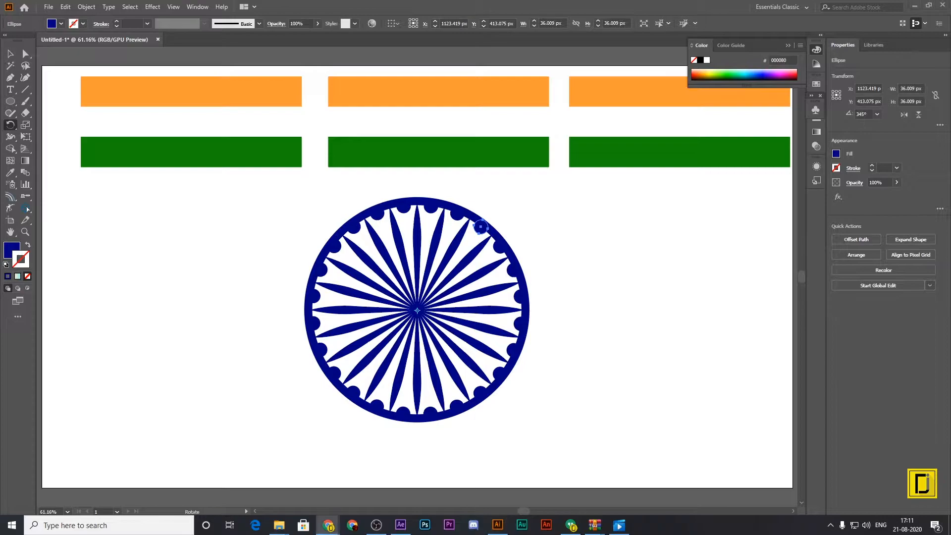
Group the ring, spokes and dots of the wheel into one object.
{"action": "left_click", "coordinate": [9, 55]}
{"action": "left_click_drag", "start_coordinate": [270, 194], "coordinate": [617, 447]}
{"action": "key", "text": "a"}
{"action": "key", "text": "ctrl+g"}
{"action": "key", "text": "v"}
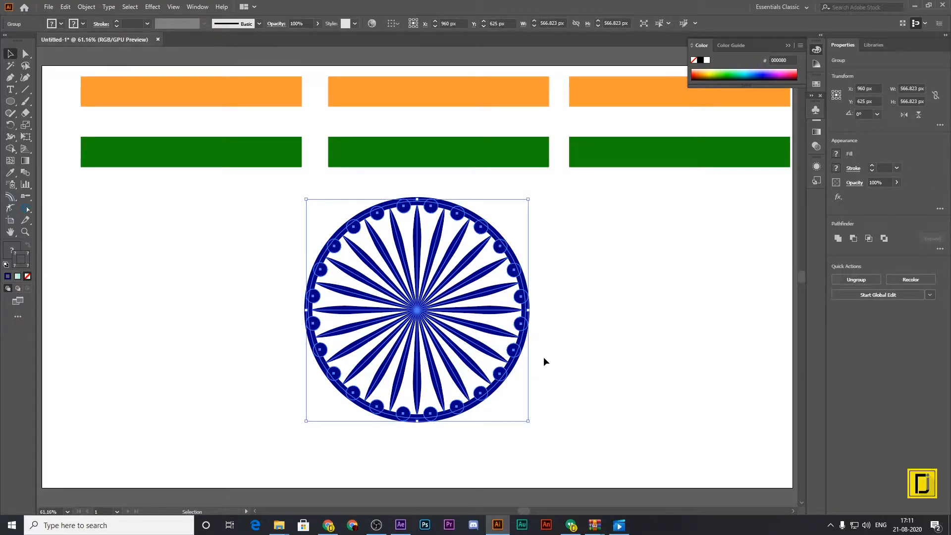
Scale the wheel group to 71 px and place it within the white stripe of the middle flag.
{"action": "left_click_drag", "start_coordinate": [529, 199], "coordinate": [433, 124]}
{"action": "left_click", "coordinate": [393, 486]}
{"action": "key", "text": "ctrl+equal"}
{"action": "key", "text": "ctrl+equal"}
{"action": "key", "text": "ctrl+equal"}
{"action": "key", "text": "ctrl+equal"}
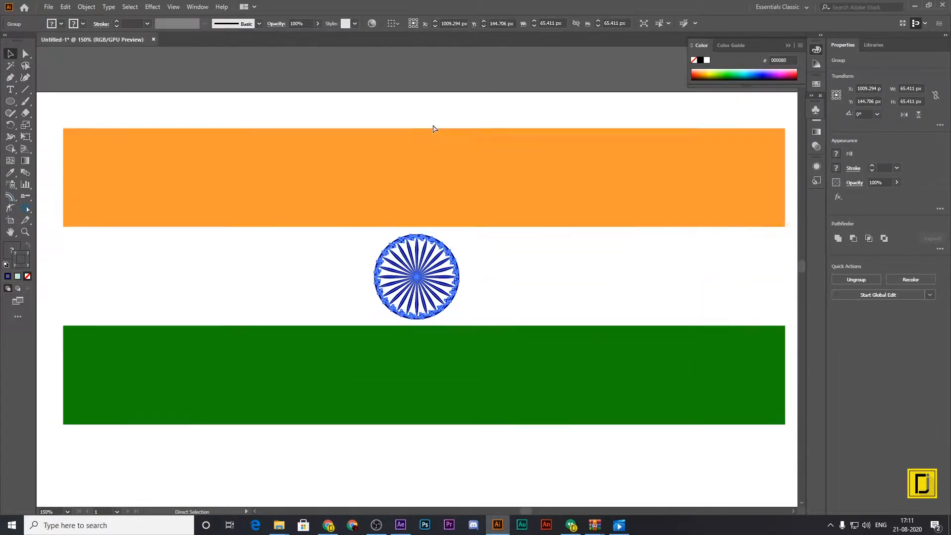
{"action": "mouse_move", "coordinate": [459, 319]}
{"action": "left_mouse_down"}
{"action": "mouse_move", "coordinate": [493, 329]}
{"action": "mouse_move", "coordinate": [466, 326]}
{"action": "left_mouse_up"}
{"action": "left_click_drag", "start_coordinate": [469, 305], "coordinate": [472, 307]}
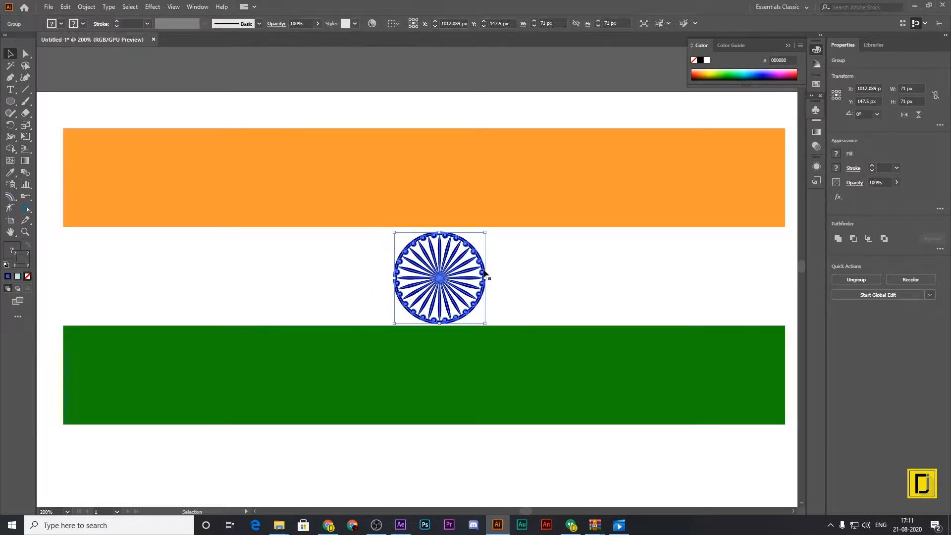
Align the wheel and the middle flag's stripes to each other by their horizontal and vertical centres.
{"action": "left_click", "coordinate": [507, 204]}
{"action": "left_click", "coordinate": [464, 275], "text": "shift"}
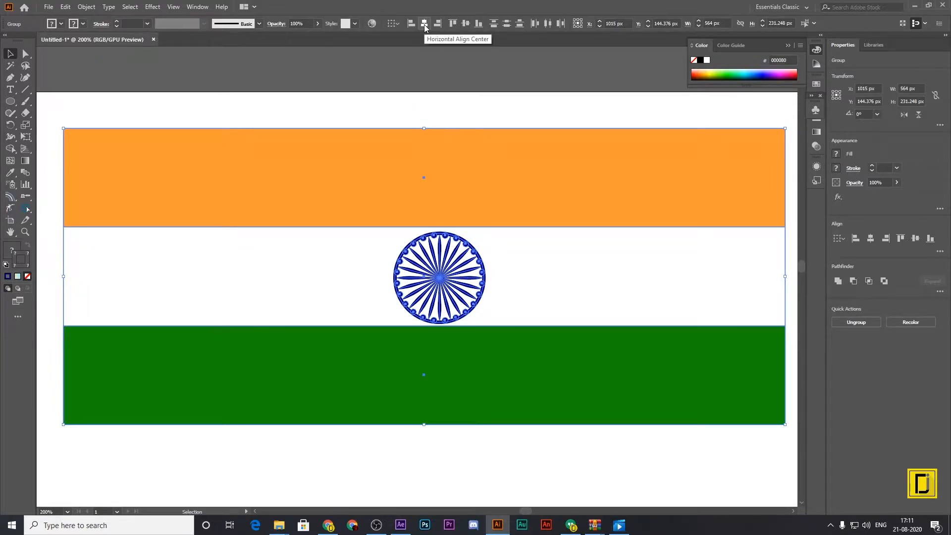
{"action": "left_click", "coordinate": [424, 25]}
{"action": "left_click", "coordinate": [466, 24]}
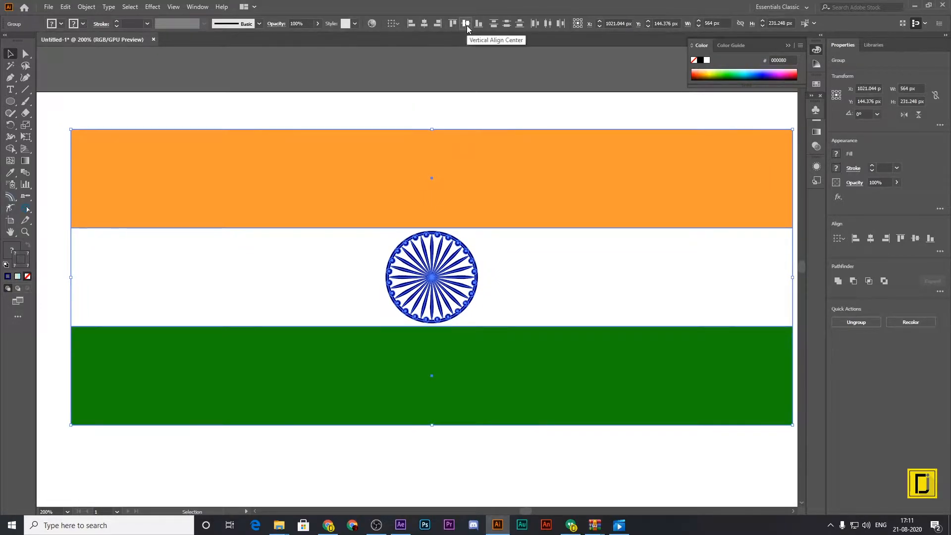
{"action": "left_click", "coordinate": [472, 82]}
{"action": "left_click", "coordinate": [553, 283]}
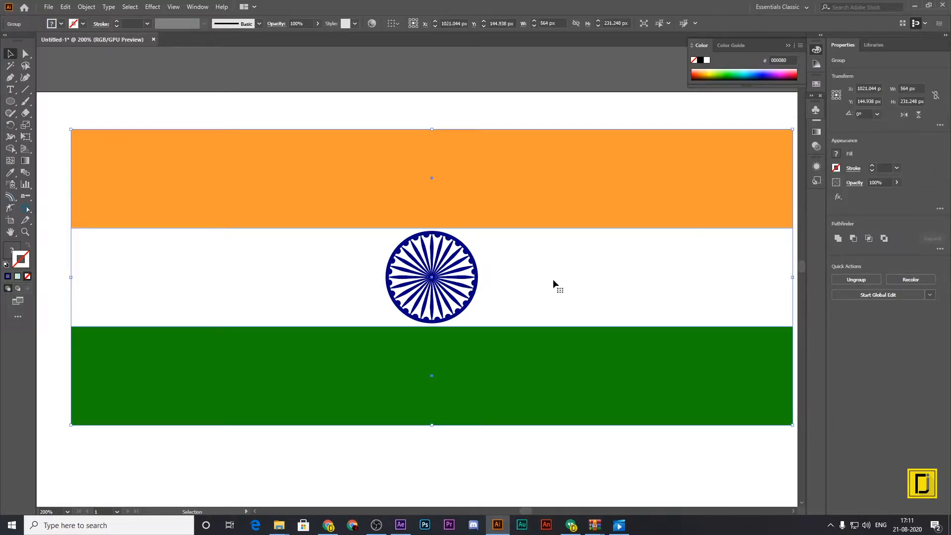
Group the wheel with the middle flag's stripes as one flag object.
{"action": "key", "text": "a"}
{"action": "key", "text": "ctrl+0"}
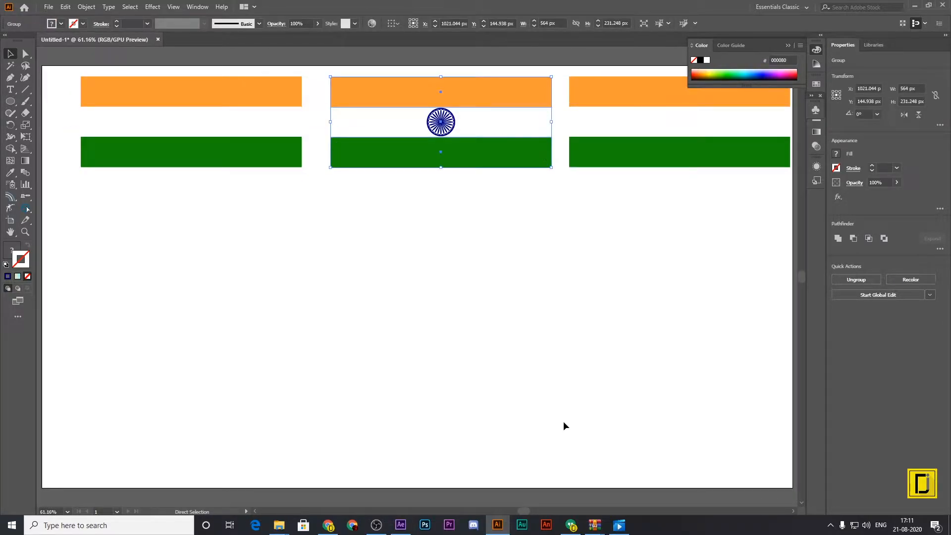
{"action": "key", "text": "v"}
{"action": "left_click", "coordinate": [564, 421]}
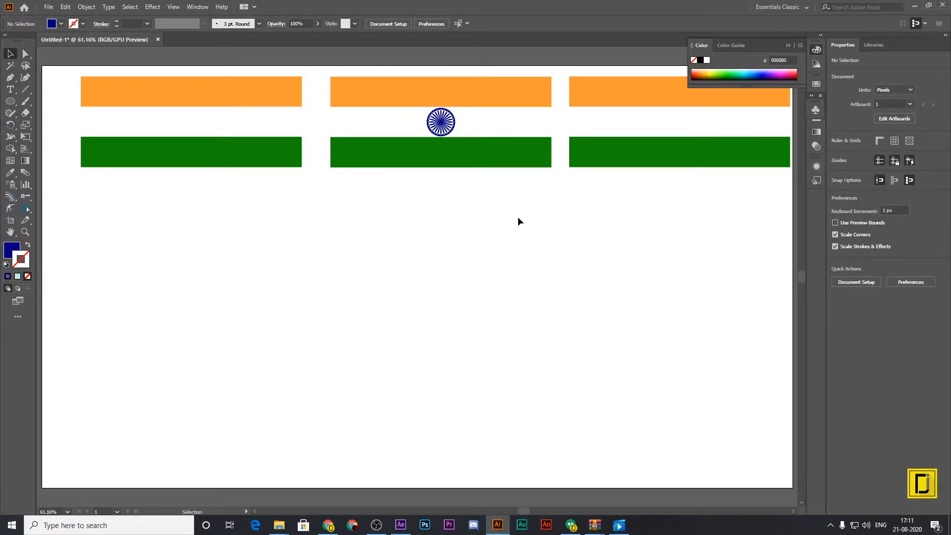
{"action": "left_click_drag", "start_coordinate": [470, 170], "coordinate": [392, 73]}
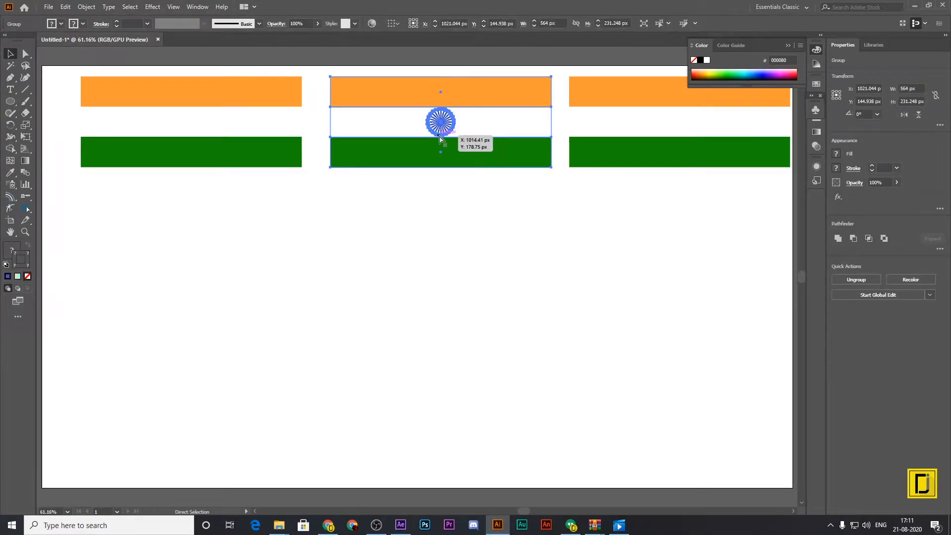
{"action": "left_click", "coordinate": [651, 143]}
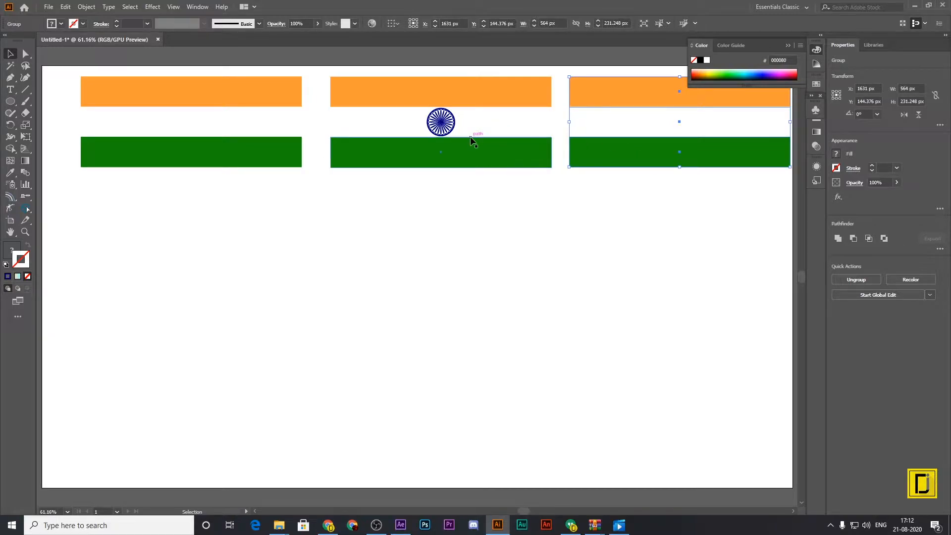
{"action": "left_click", "coordinate": [471, 137]}
Move the rightmost plain flag into the artboard's empty area, to about X 914 px, Y 544 px.
{"action": "left_click", "coordinate": [664, 138]}
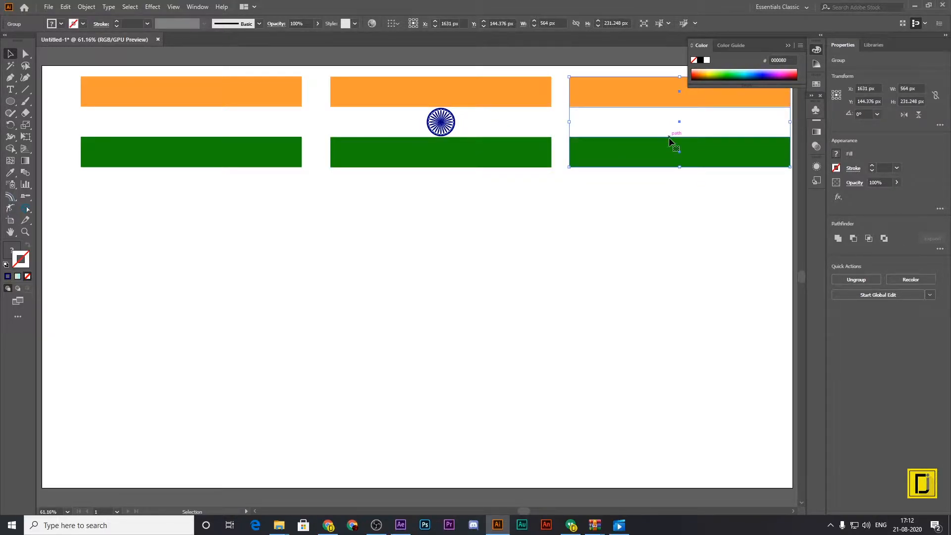
{"action": "left_click", "coordinate": [787, 45]}
{"action": "left_click_drag", "start_coordinate": [723, 134], "coordinate": [464, 298]}
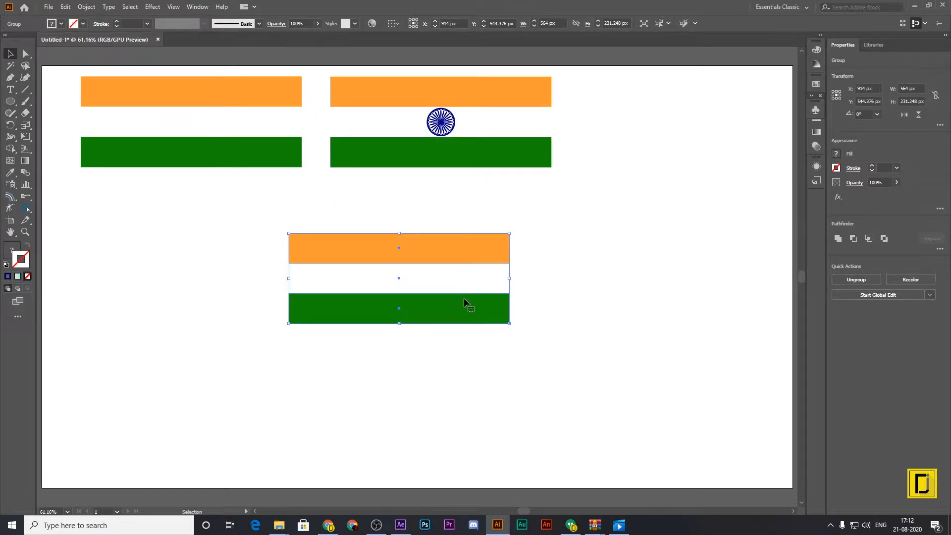
Examine the plain flag's white stripe and its border with the saffron stripe up close.
{"action": "key", "text": "ctrl+plus"}
{"action": "key", "text": "ctrl+plus"}
{"action": "key", "text": "ctrl+plus"}
{"action": "key", "text": "ctrl+plus"}
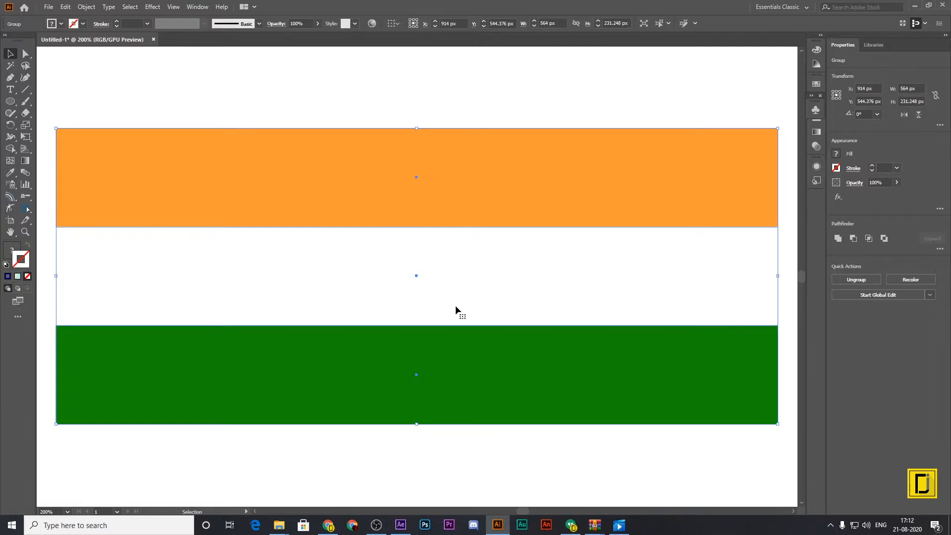
{"action": "key", "text": "ctrl"}
{"action": "key", "text": "ctrl"}
{"action": "key", "text": "ctrl+plus"}
{"action": "key", "text": "ctrl+plus"}
{"action": "key", "text": "ctrl+plus"}
{"action": "key", "text": "ctrl+plus"}
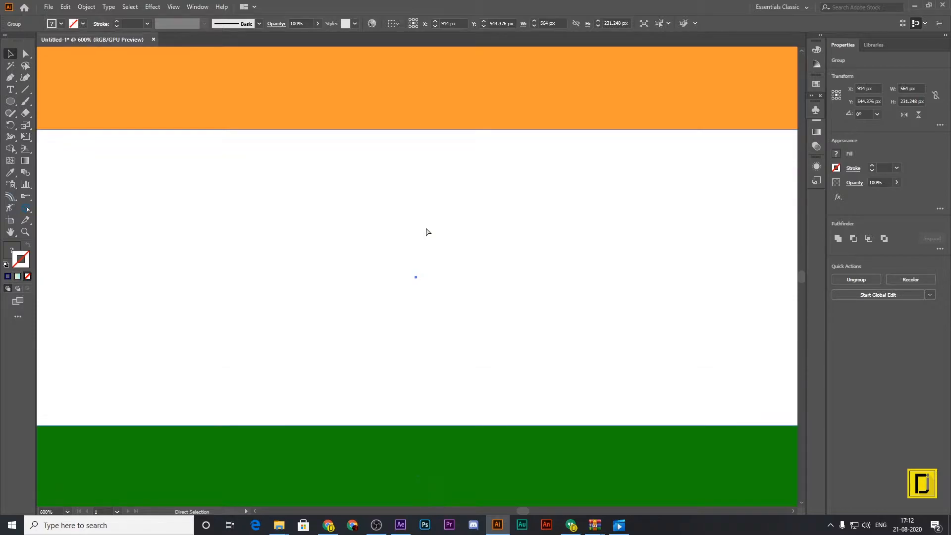
{"action": "left_click_drag", "start_coordinate": [437, 176], "coordinate": [445, 307]}
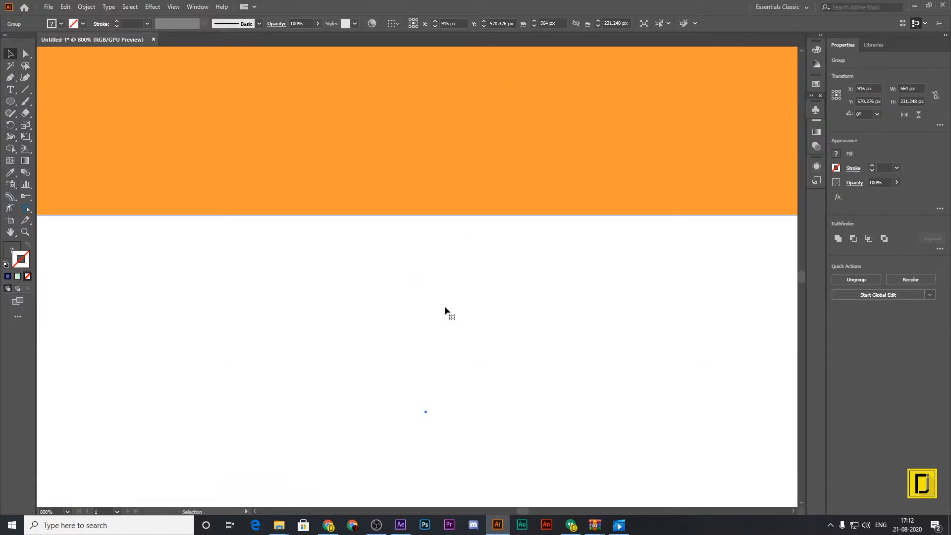
Reposition the plain flag below the other flags at about X 1160 px, Y 531 px.
{"action": "key", "text": "ctrl+0"}
{"action": "key", "text": "v"}
{"action": "left_click_drag", "start_coordinate": [447, 270], "coordinate": [540, 254]}
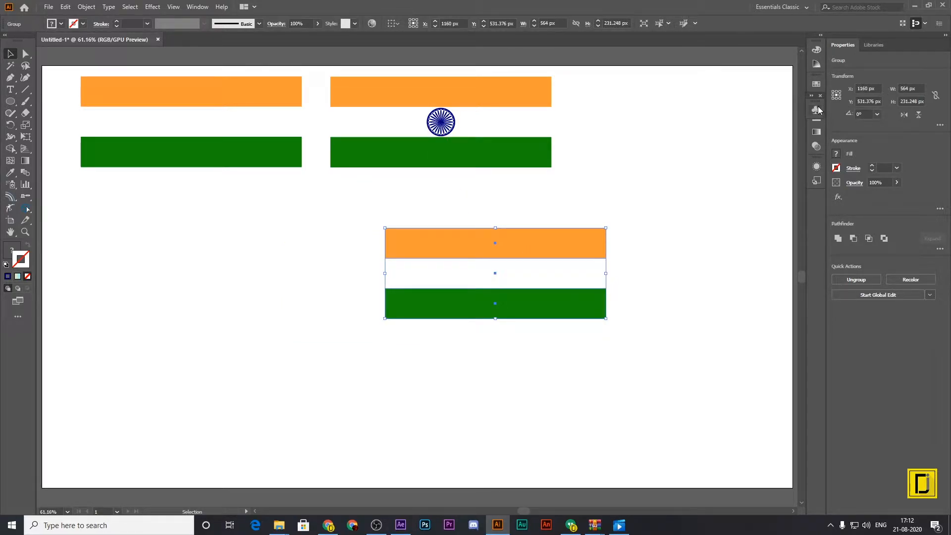
Create a dynamic symbol named flag1 from the plain flag and delete its instance from the artboard.
{"action": "left_click", "coordinate": [201, 7]}
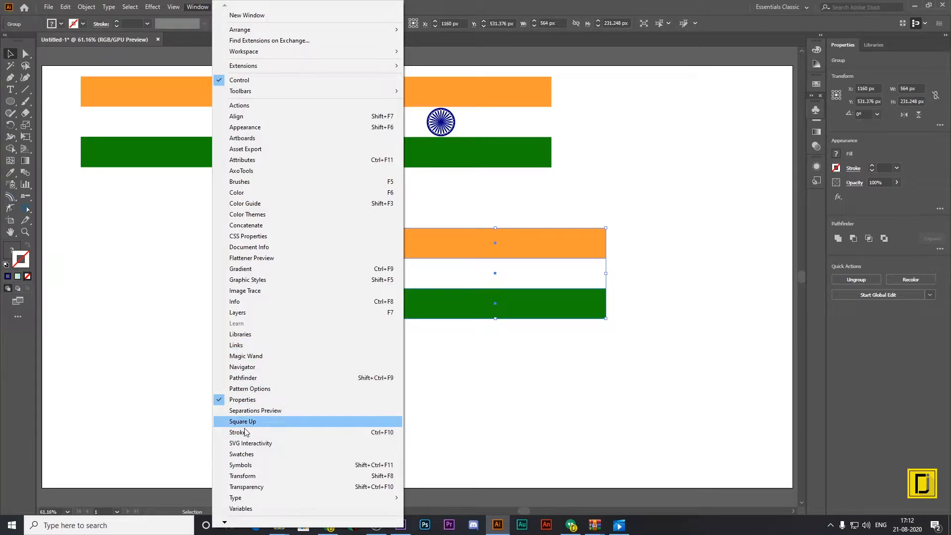
{"action": "left_click", "coordinate": [249, 466]}
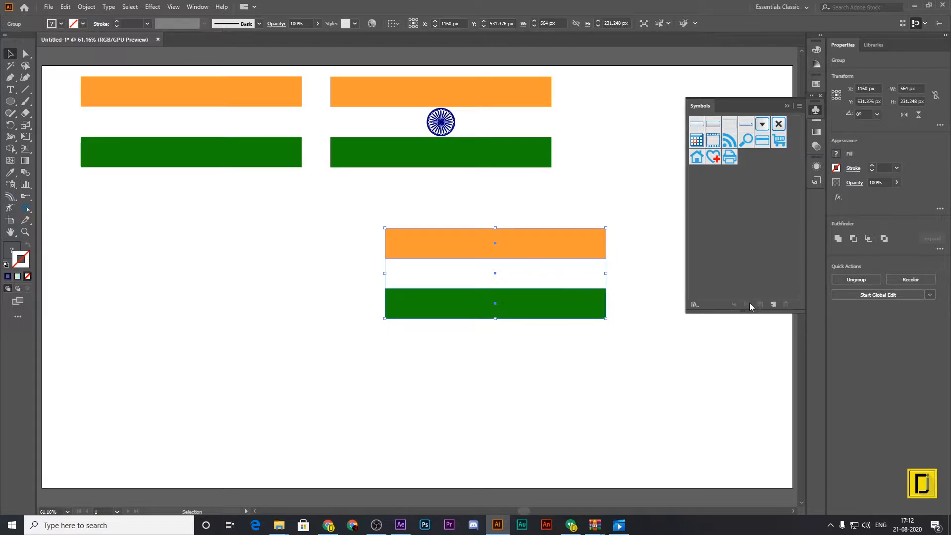
{"action": "left_click", "coordinate": [774, 305]}
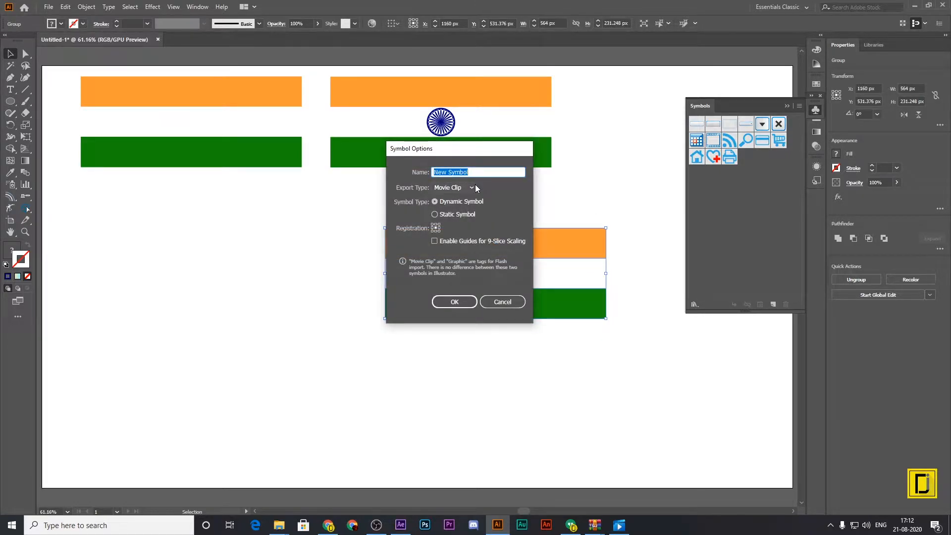
{"action": "type", "text": "flag1"}
{"action": "left_click", "coordinate": [460, 301]}
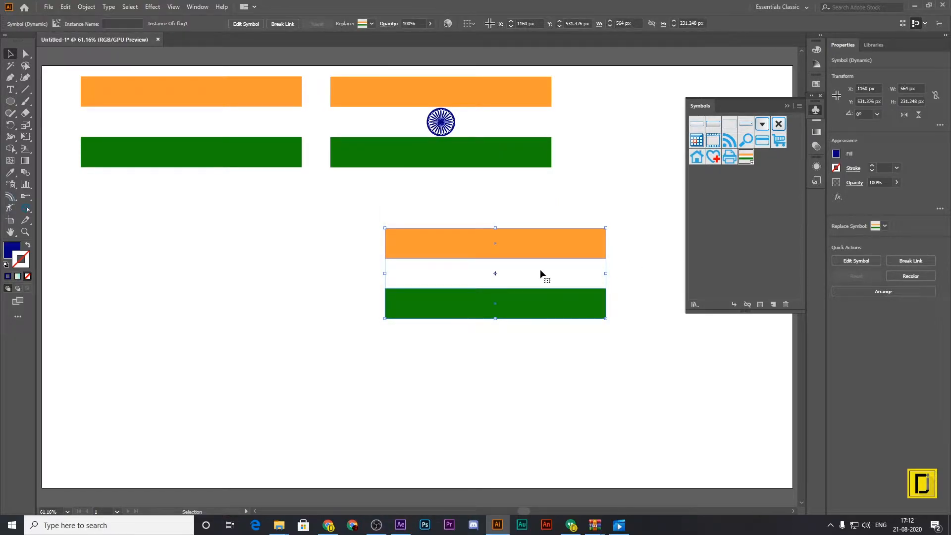
{"action": "key", "text": "Delete"}
Create a dynamic symbol named flag2 from the flag with the wheel.
{"action": "left_click", "coordinate": [506, 140]}
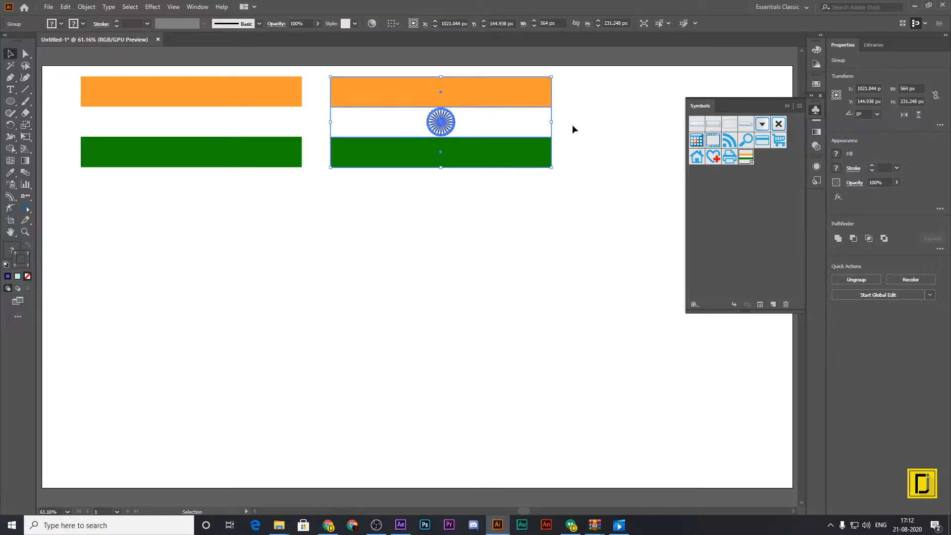
{"action": "left_click", "coordinate": [774, 305]}
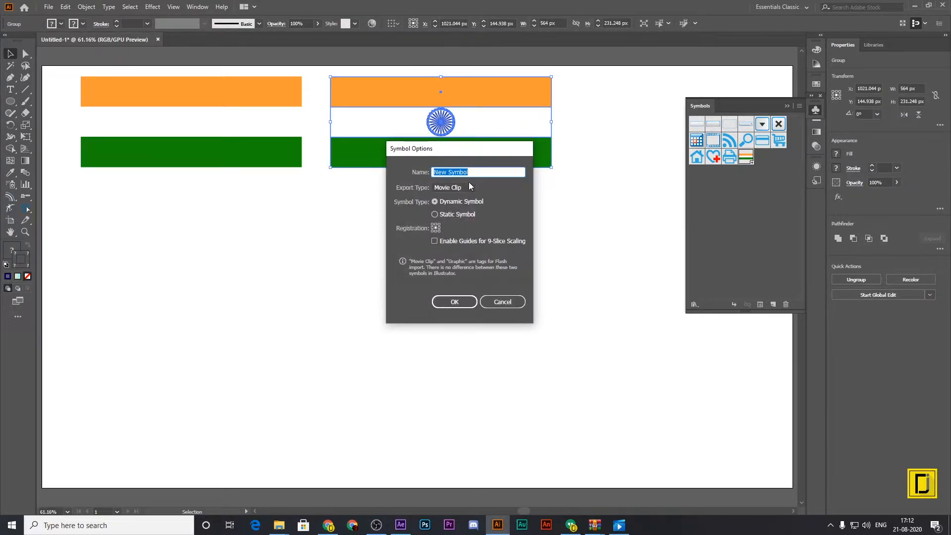
{"action": "type", "text": "flag2"}
{"action": "left_click", "coordinate": [458, 302]}
{"action": "left_click", "coordinate": [569, 297]}
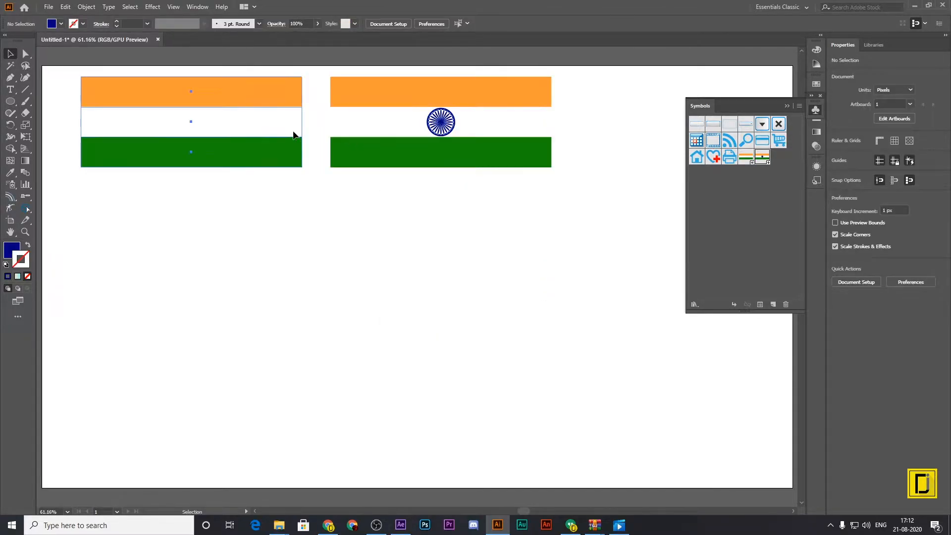
Delete the remaining plain flag and move the flag2 instance off the artboard, just above its upper edge.
{"action": "left_click", "coordinate": [294, 134]}
{"action": "key", "text": "Delete"}
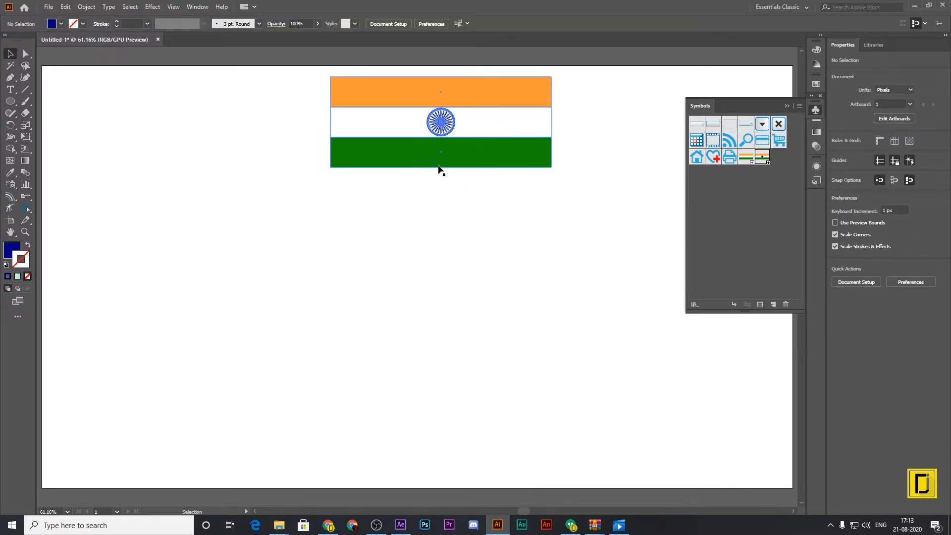
{"action": "scroll", "coordinate": [594, 233], "scroll_direction": "up", "scroll_amount": 2}
{"action": "left_click_drag", "start_coordinate": [502, 199], "coordinate": [502, 105]}
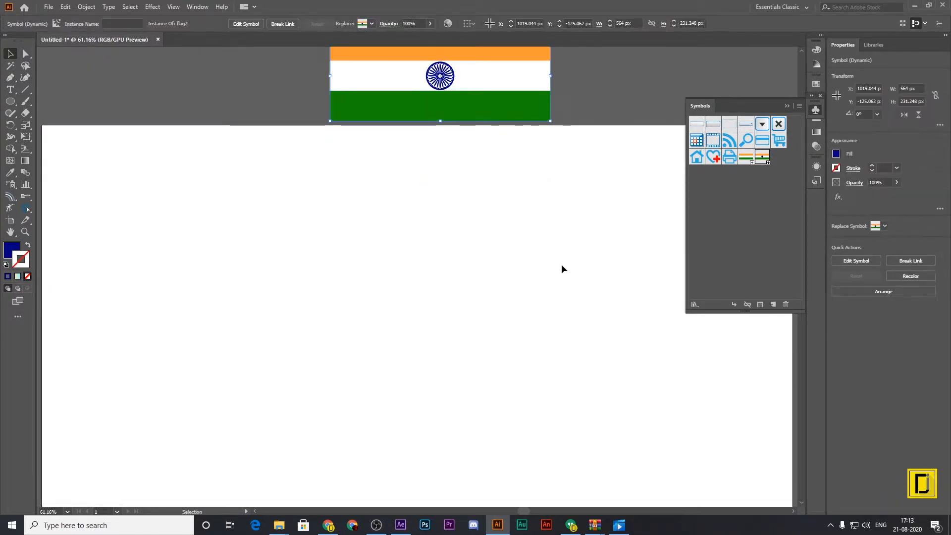
{"action": "scroll", "coordinate": [562, 268], "scroll_direction": "down", "scroll_amount": 3}
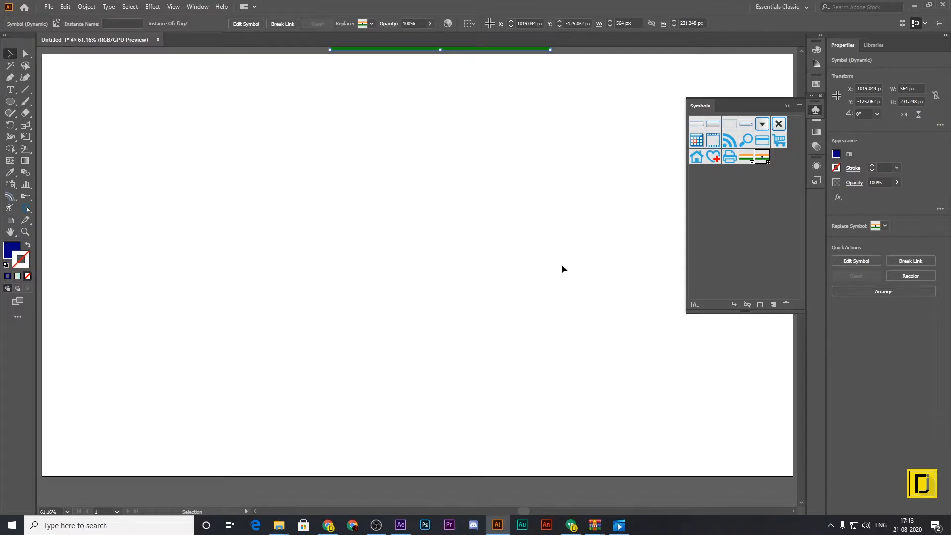
Draw a background rectangle of about 1947 × 1114 px that extends slightly beyond all edges of the artboard.
{"action": "left_click", "coordinate": [788, 105]}
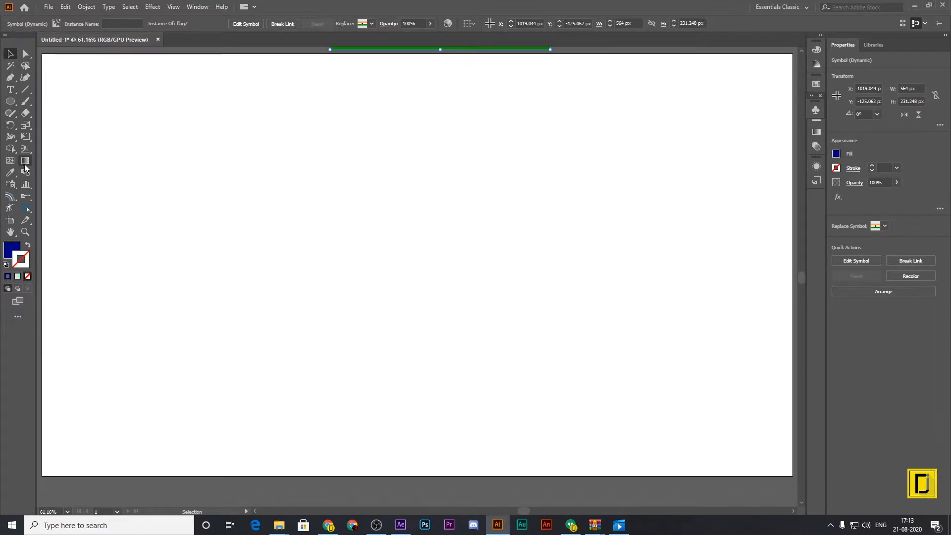
{"action": "left_click_drag", "start_coordinate": [10, 101], "coordinate": [44, 102]}
{"action": "left_click_drag", "start_coordinate": [40, 50], "coordinate": [718, 486]}
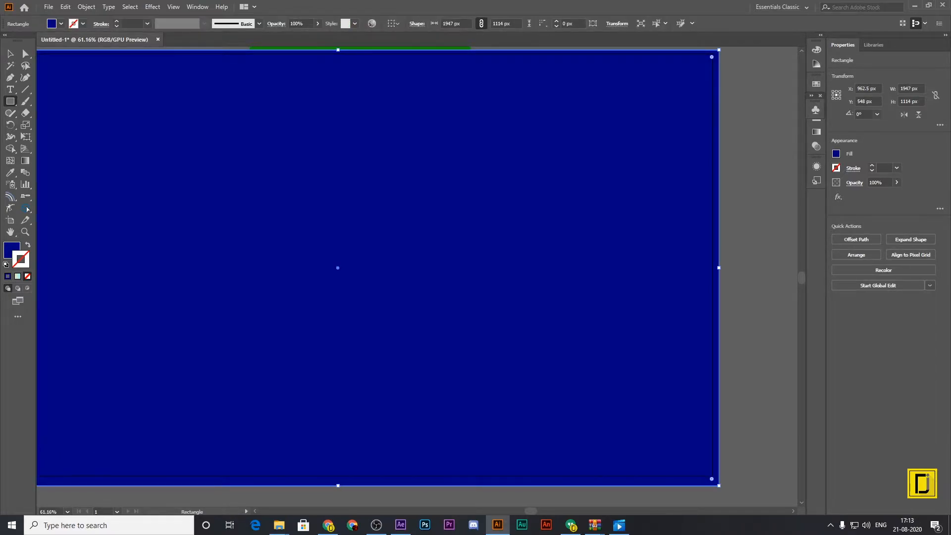
Fill the background rectangle with a linear gradient from cream #eee9b8 to light blue #91f5ff and remove its stroke.
{"action": "left_click", "coordinate": [18, 276]}
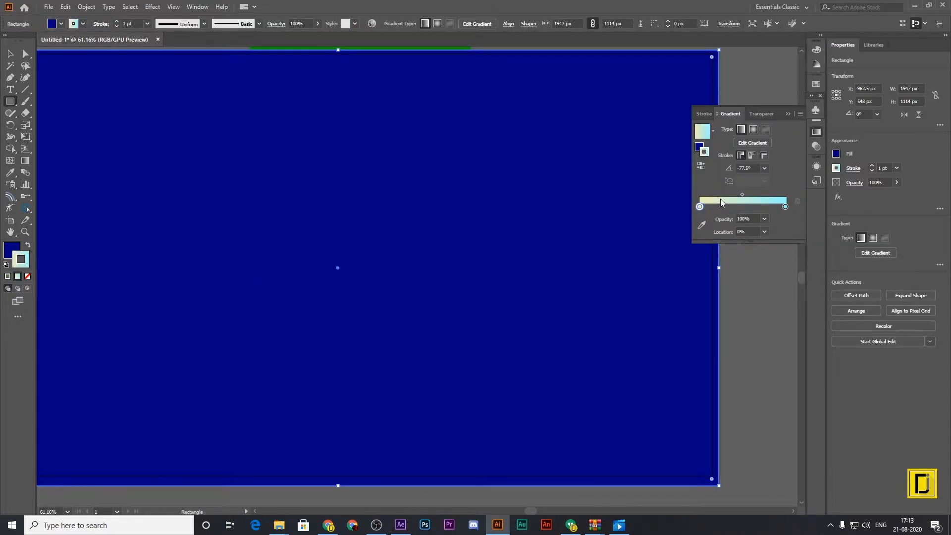
{"action": "key", "text": "v"}
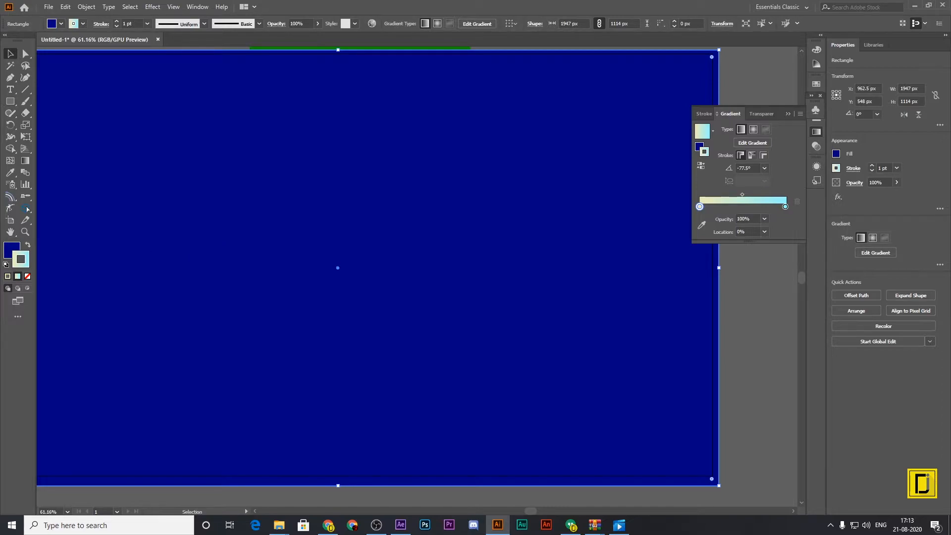
{"action": "left_click", "coordinate": [19, 248]}
{"action": "left_click", "coordinate": [28, 245]}
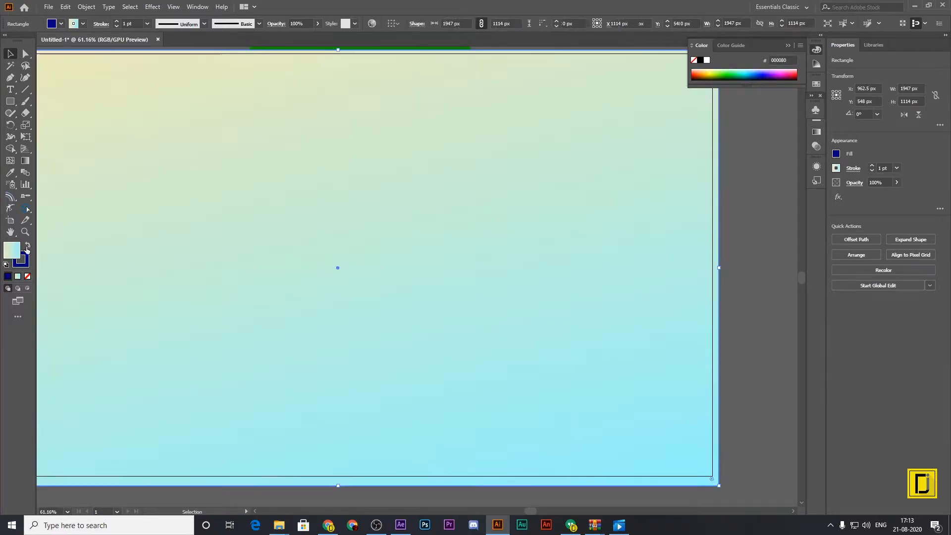
{"action": "left_click", "coordinate": [28, 277]}
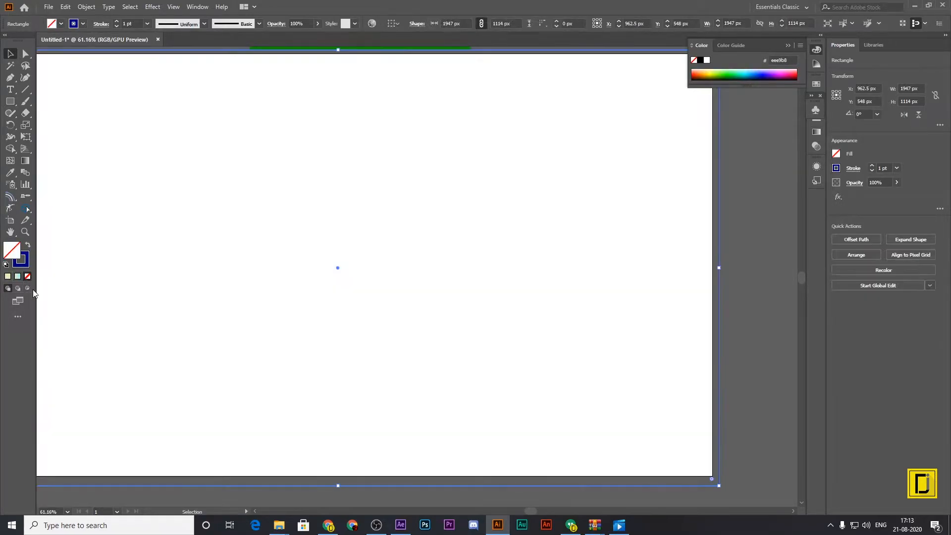
{"action": "left_click", "coordinate": [27, 244]}
{"action": "left_click", "coordinate": [18, 276]}
{"action": "left_click_drag", "start_coordinate": [382, 220], "coordinate": [459, 222]}
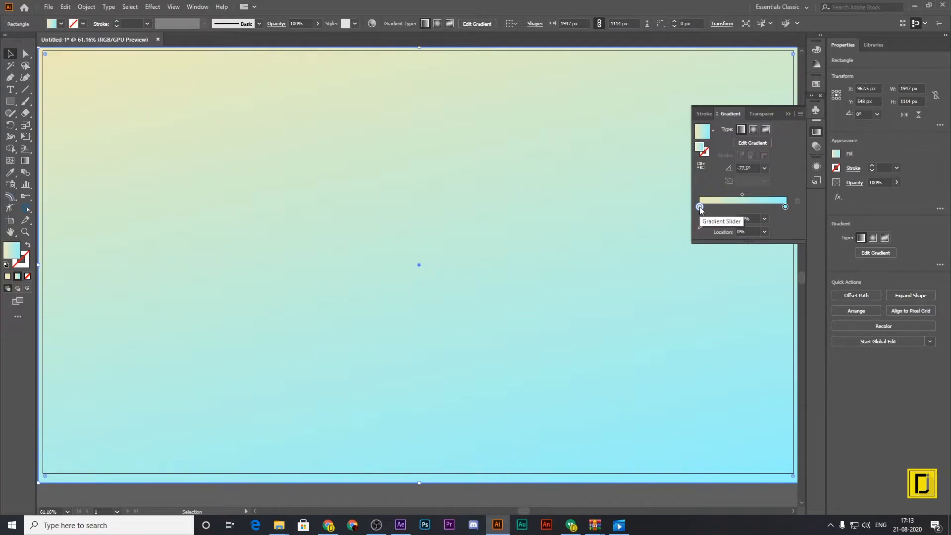
{"action": "double_click", "coordinate": [700, 207]}
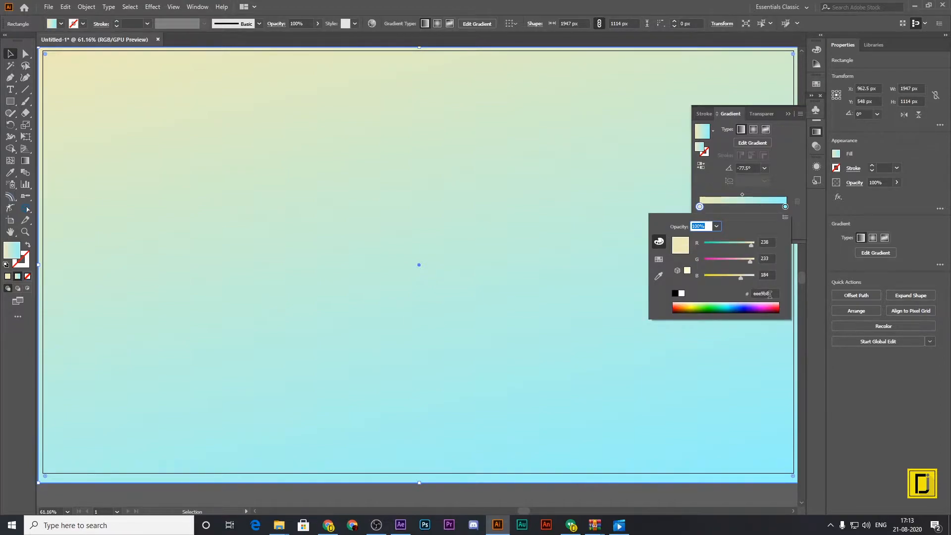
{"action": "left_click", "coordinate": [770, 294]}
{"action": "double_click", "coordinate": [787, 205]}
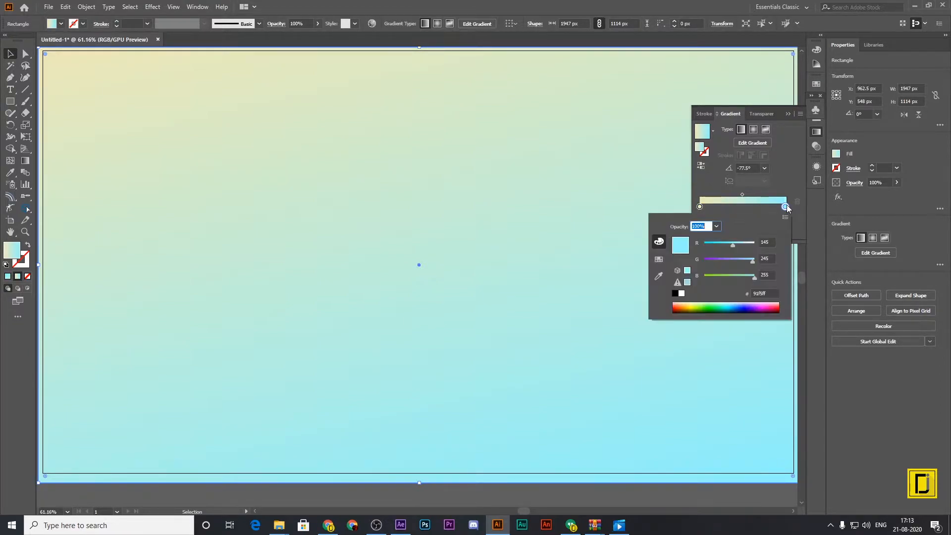
{"action": "left_click", "coordinate": [787, 182]}
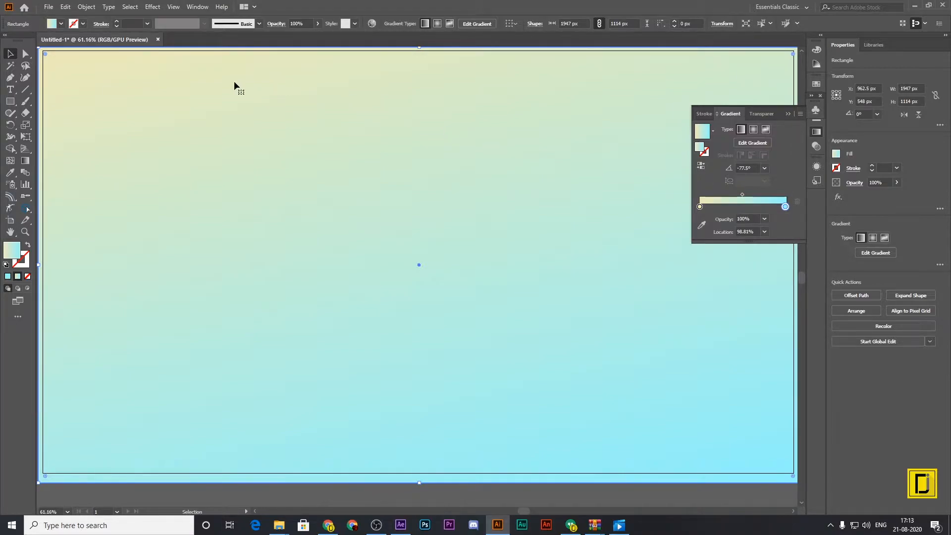
Redirect the background gradient diagonally at about -43.1°, with cream at the upper left and light blue at the lower right.
{"action": "left_click", "coordinate": [24, 160]}
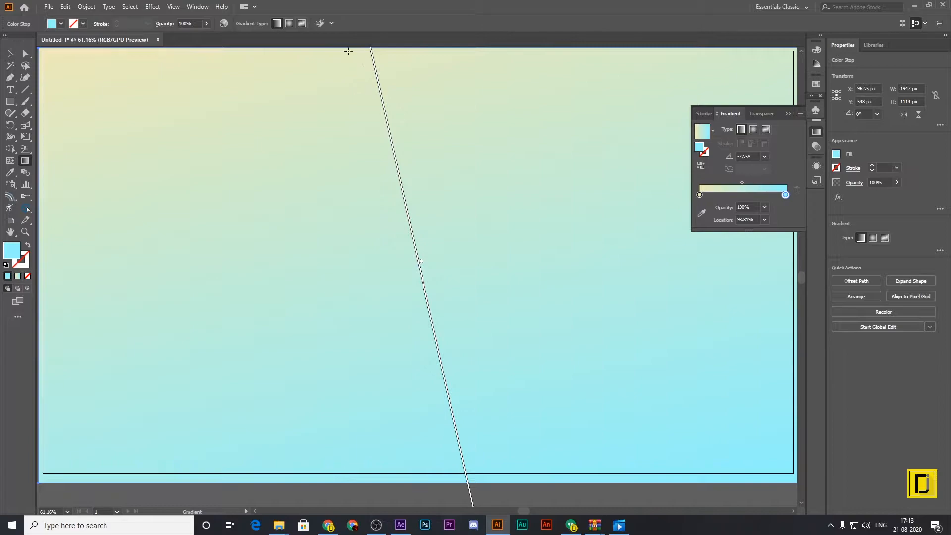
{"action": "mouse_move", "coordinate": [341, 50]}
{"action": "left_mouse_down"}
{"action": "mouse_move", "coordinate": [459, 277]}
{"action": "mouse_move", "coordinate": [649, 445]}
{"action": "mouse_move", "coordinate": [762, 473]}
{"action": "mouse_move", "coordinate": [788, 469]}
{"action": "left_mouse_up"}
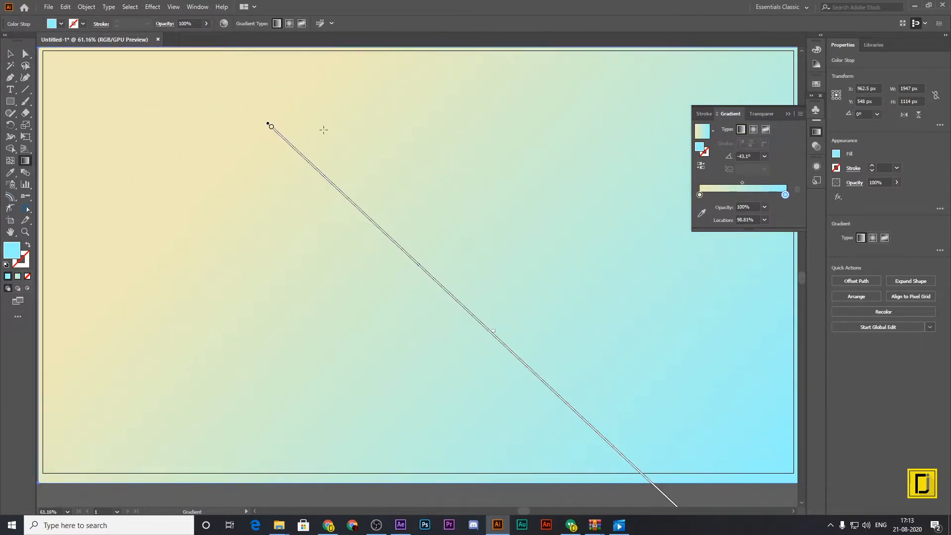
{"action": "left_click", "coordinate": [271, 127]}
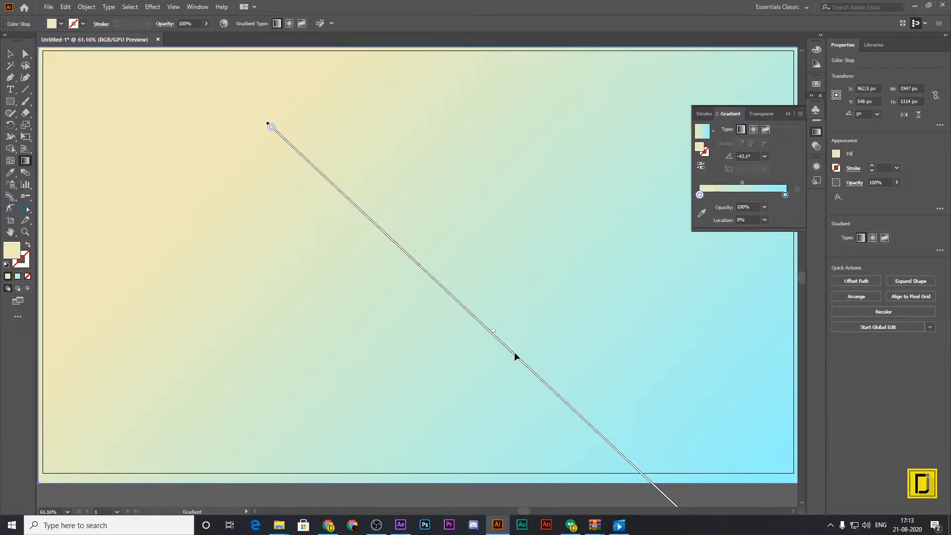
{"action": "left_click_drag", "start_coordinate": [515, 358], "coordinate": [431, 267]}
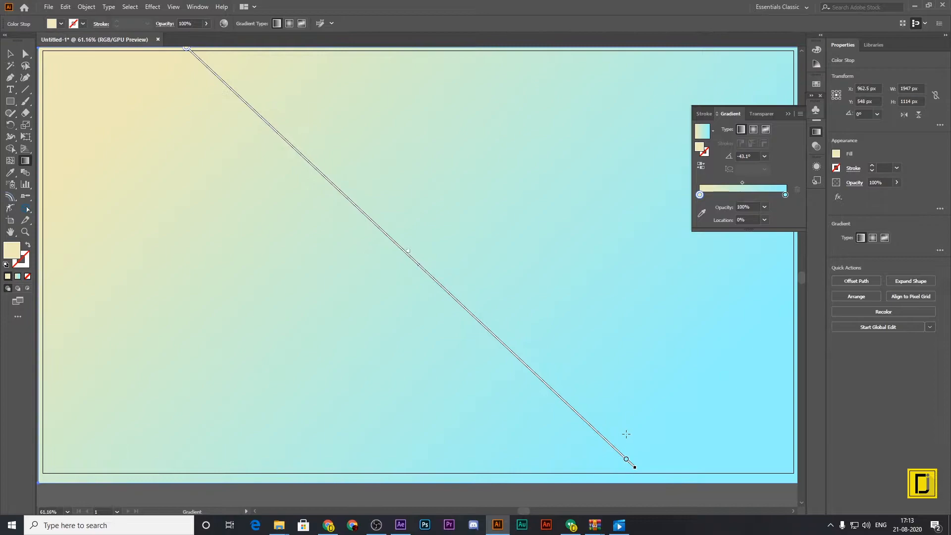
{"action": "mouse_move", "coordinate": [634, 468]}
{"action": "left_mouse_down"}
{"action": "mouse_move", "coordinate": [659, 503]}
{"action": "mouse_move", "coordinate": [703, 503]}
{"action": "left_mouse_up"}
{"action": "left_click_drag", "start_coordinate": [559, 373], "coordinate": [527, 343]}
{"action": "scroll", "coordinate": [508, 466], "scroll_direction": "up", "scroll_amount": 2}
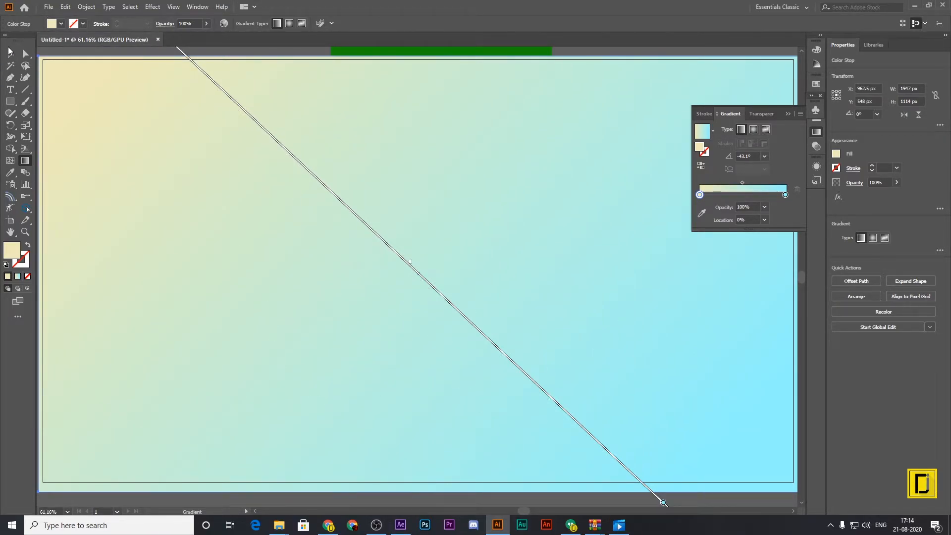
Lock the gradient background rectangle.
{"action": "left_click", "coordinate": [9, 52]}
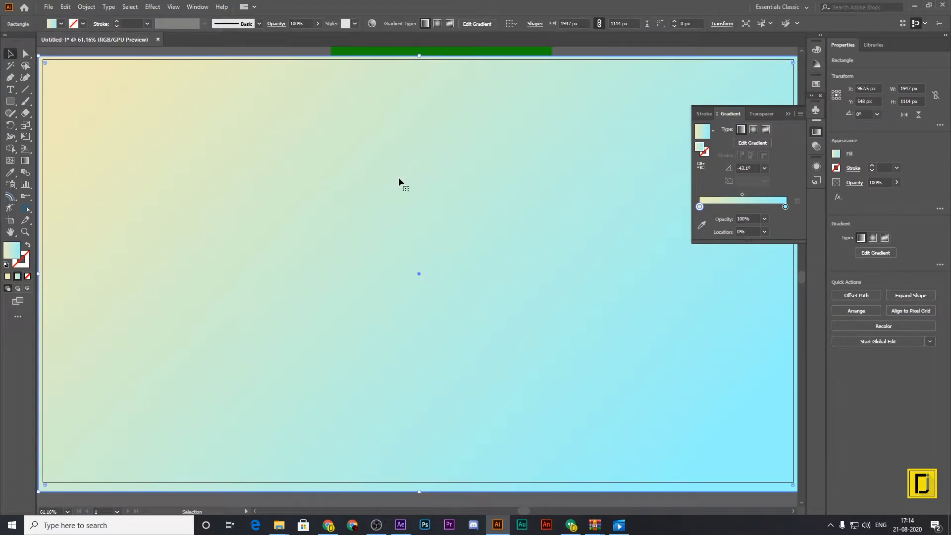
{"action": "left_click", "coordinate": [87, 7]}
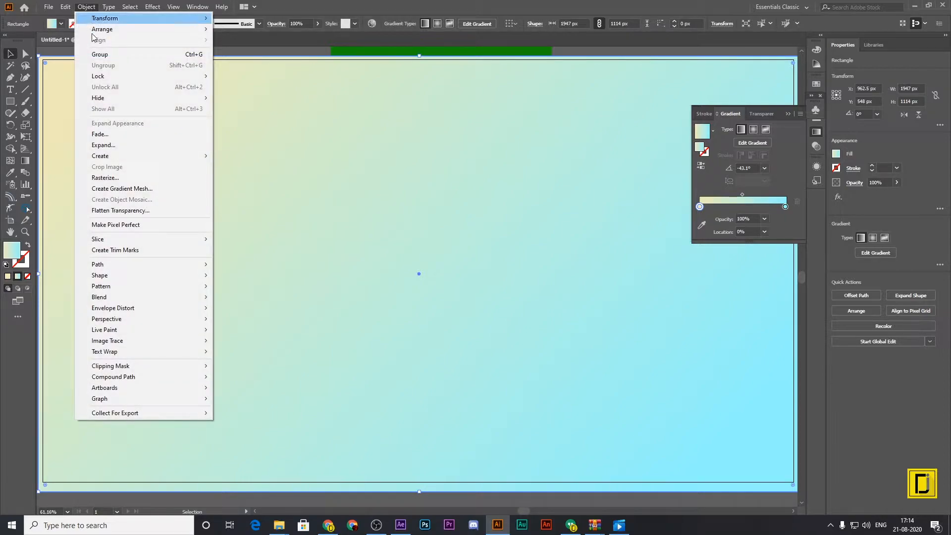
{"action": "mouse_move", "coordinate": [124, 76]}
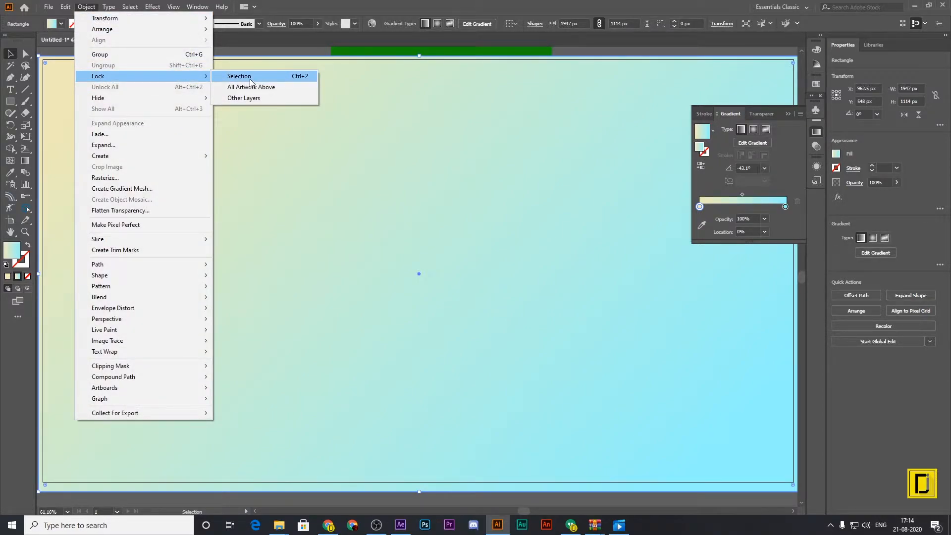
{"action": "left_click", "coordinate": [266, 78]}
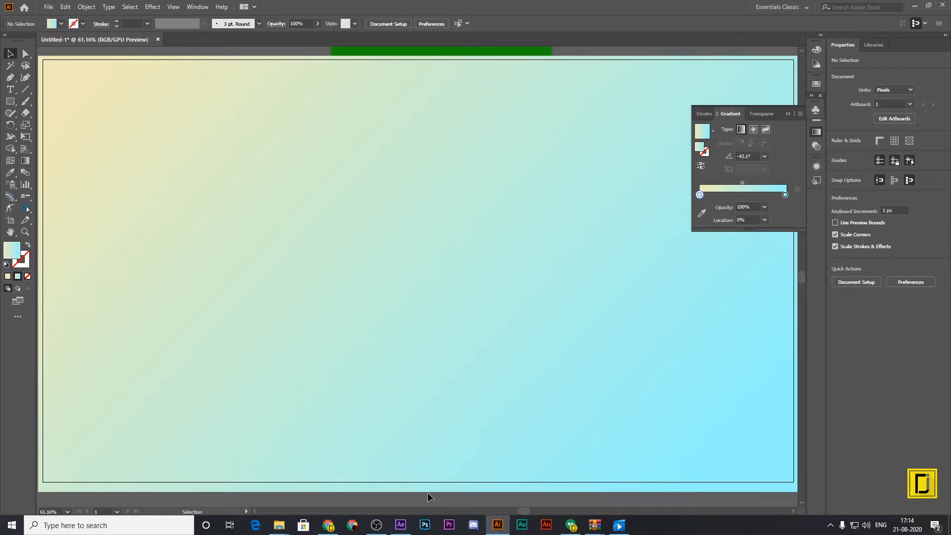
Switch to Chrome and download the grey India map PNG from the open PNGEgg page.
{"action": "left_click", "coordinate": [329, 526]}
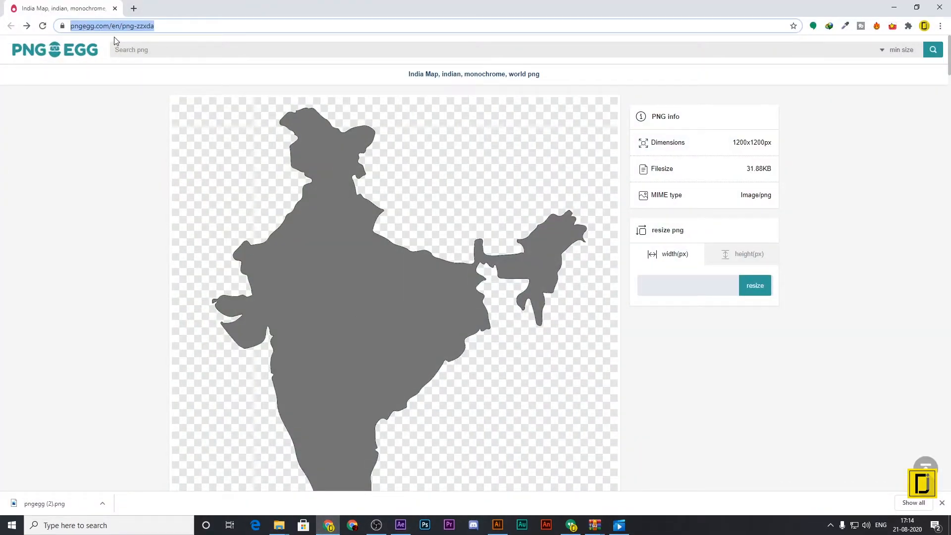
{"action": "scroll", "coordinate": [164, 79], "scroll_direction": "down", "scroll_amount": 7}
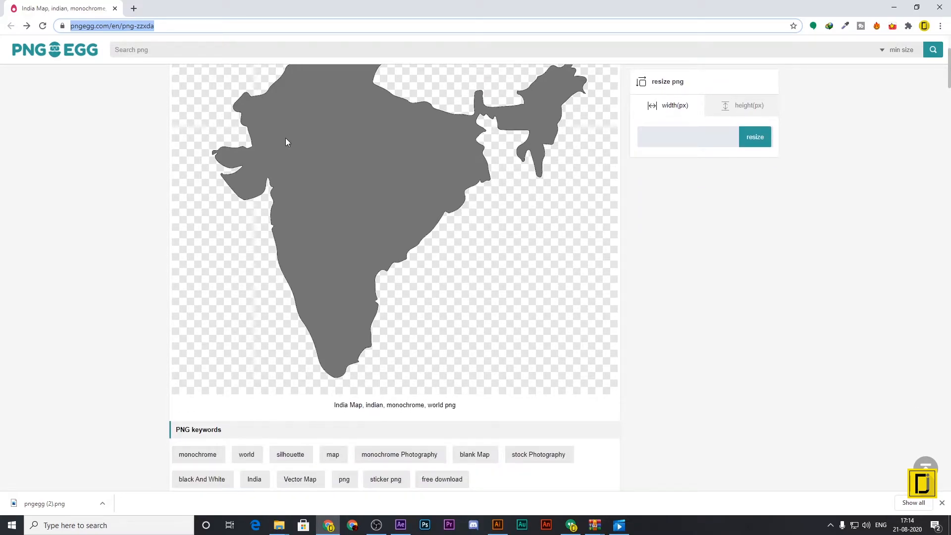
{"action": "scroll", "coordinate": [385, 218], "scroll_direction": "down", "scroll_amount": 3}
{"action": "left_click", "coordinate": [375, 168]}
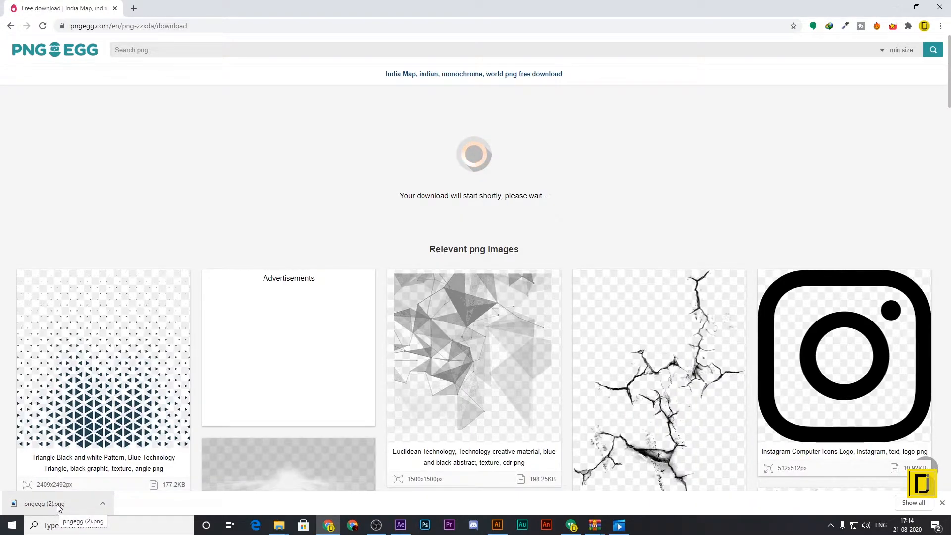
Place the downloaded India map in the Illustrator document, scaled to about 1036 × 1036 px at X 632 px, Y 540 px.
{"action": "left_click_drag", "start_coordinate": [41, 504], "coordinate": [383, 294]}
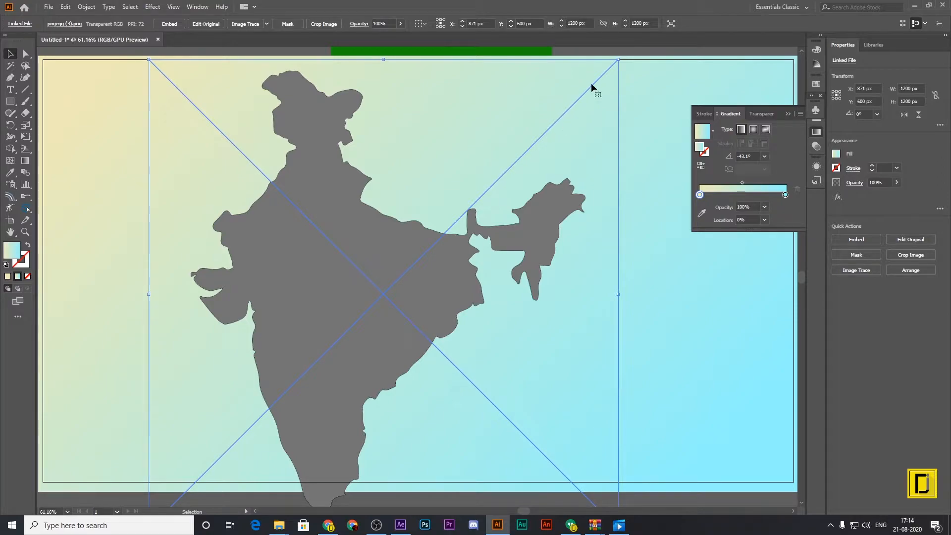
{"action": "left_click_drag", "start_coordinate": [618, 60], "coordinate": [529, 140]}
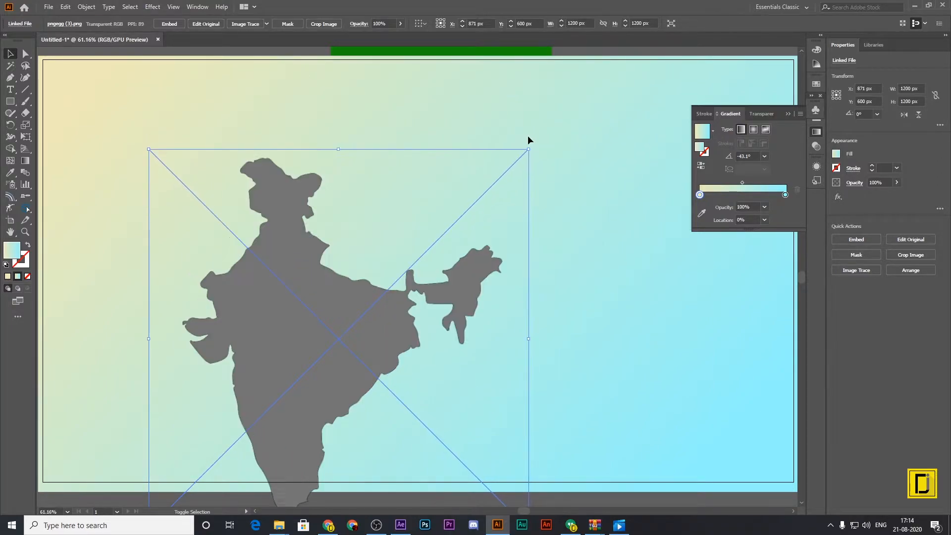
{"action": "left_click_drag", "start_coordinate": [412, 280], "coordinate": [355, 222]}
{"action": "left_click_drag", "start_coordinate": [471, 459], "coordinate": [497, 483]}
{"action": "left_click_drag", "start_coordinate": [321, 351], "coordinate": [309, 335]}
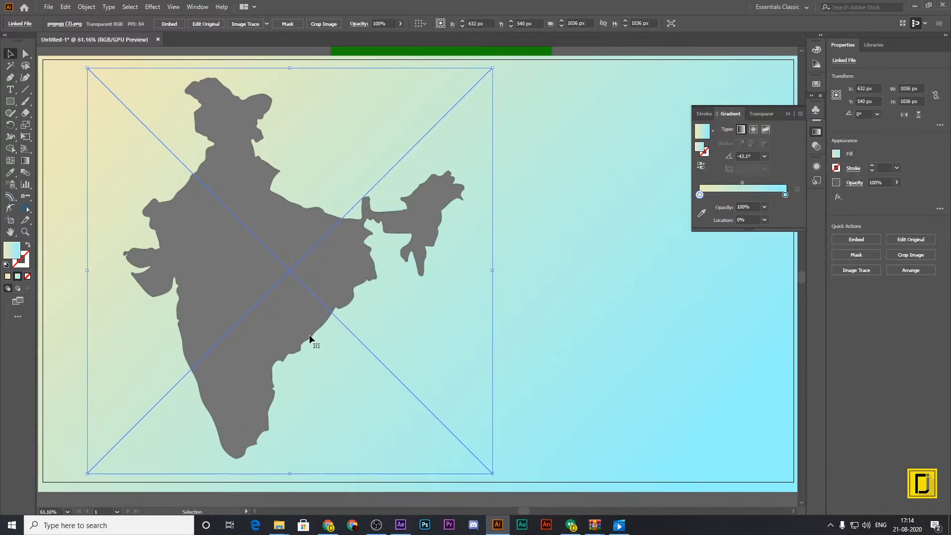
Image-trace the India map with the Shades of Gray preset, then expand and ungroup the tracing.
{"action": "left_click", "coordinate": [267, 25]}
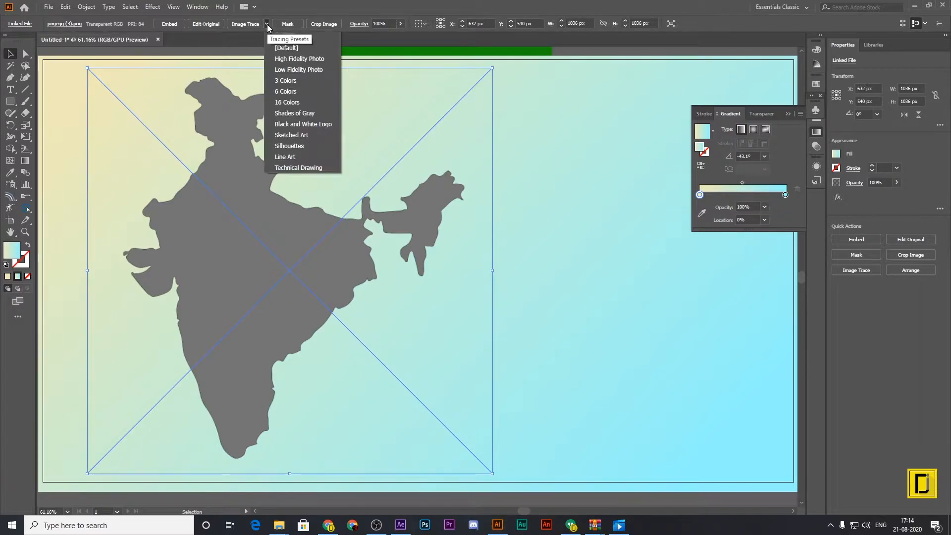
{"action": "left_click", "coordinate": [299, 114]}
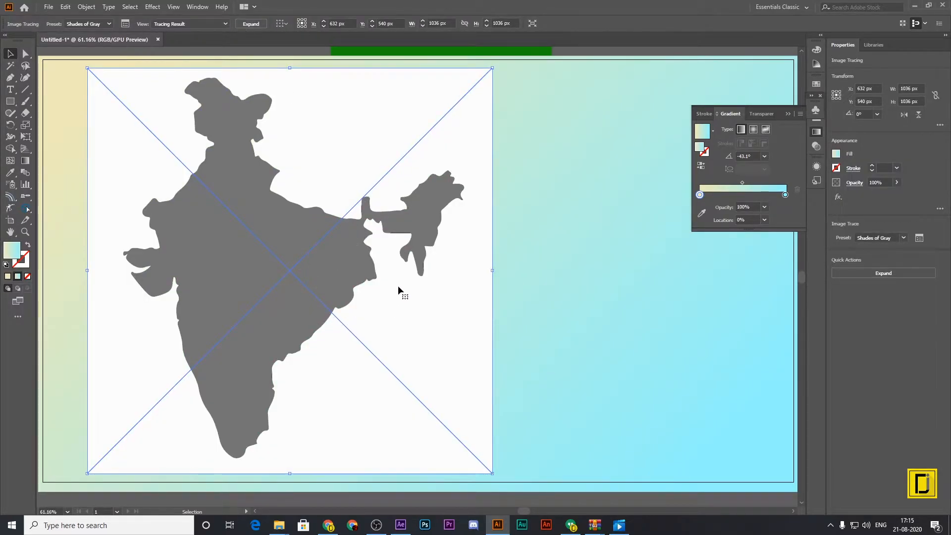
{"action": "right_click", "coordinate": [304, 139]}
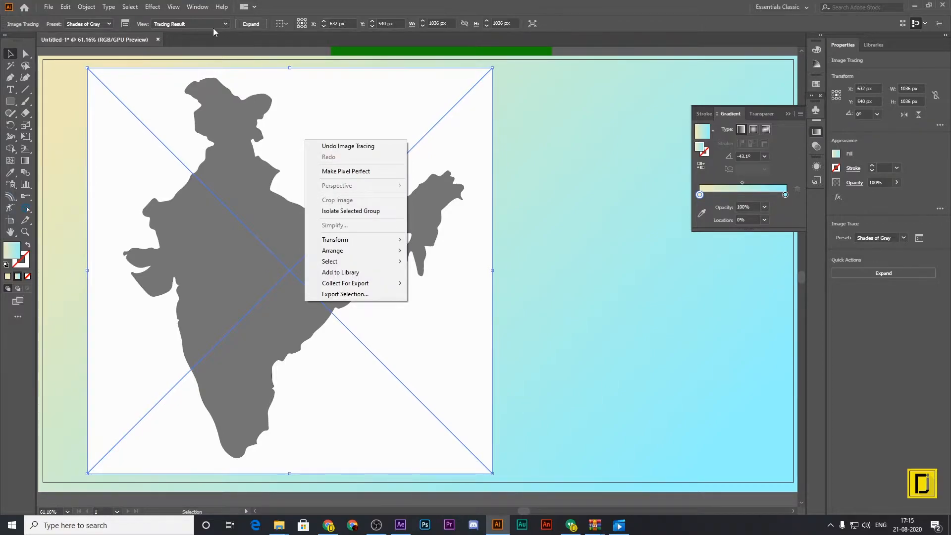
{"action": "left_click", "coordinate": [259, 24]}
{"action": "right_click", "coordinate": [323, 119]}
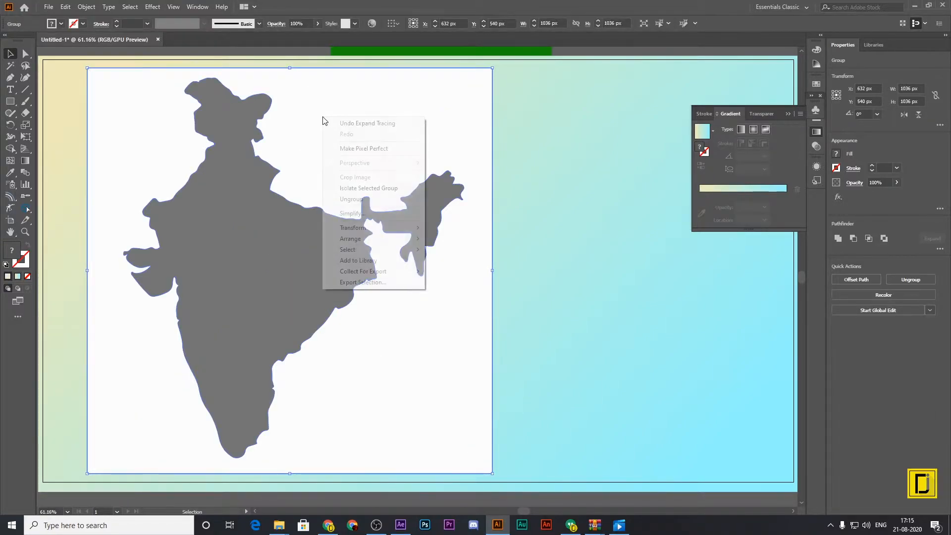
{"action": "left_click", "coordinate": [353, 199]}
Delete the white background shape behind the traced India map.
{"action": "left_click", "coordinate": [559, 272]}
{"action": "left_click", "coordinate": [446, 120]}
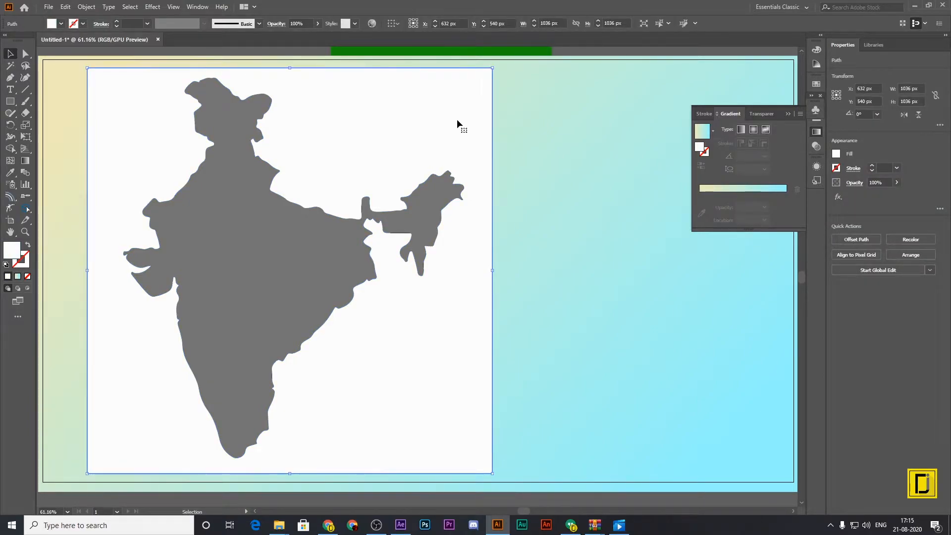
{"action": "key", "text": "Delete"}
Move the map shape aside to the upper left and delete the stray line fragments left by the tracing.
{"action": "left_click_drag", "start_coordinate": [339, 287], "coordinate": [178, 176]}
{"action": "left_click", "coordinate": [262, 269]}
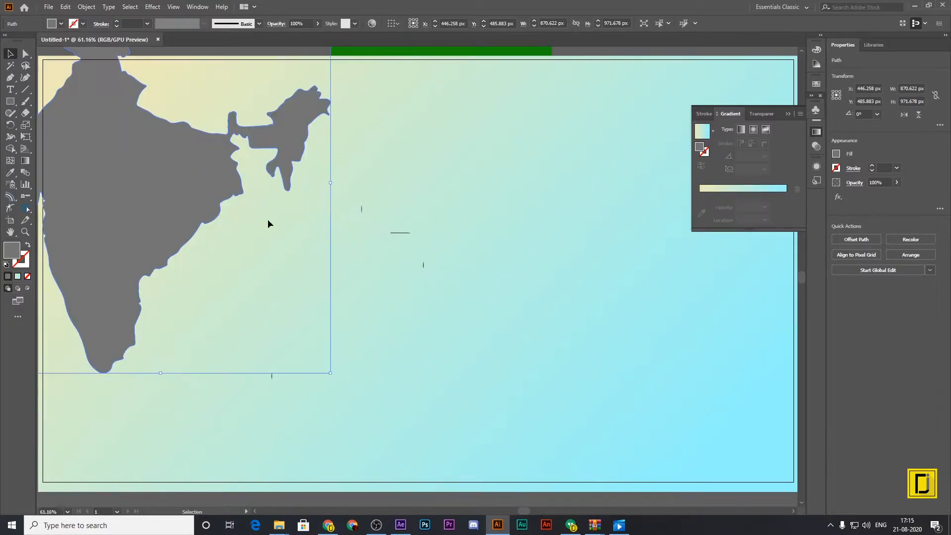
{"action": "left_click_drag", "start_coordinate": [379, 221], "coordinate": [437, 309]}
{"action": "key", "text": "Delete"}
{"action": "key", "text": "Delete"}
{"action": "left_click_drag", "start_coordinate": [261, 362], "coordinate": [375, 433]}
{"action": "key", "text": "Delete"}
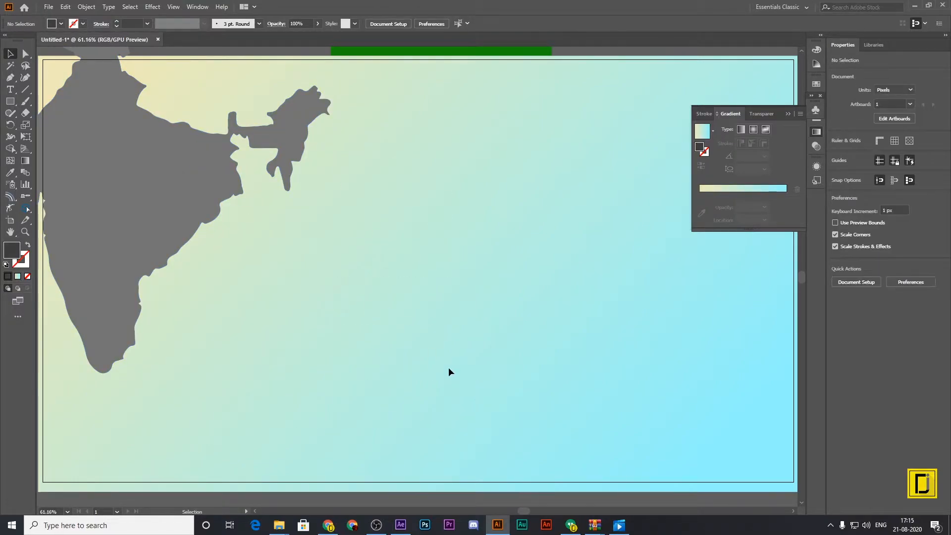
Move the map back onto the artboard's left half and enlarge it to about 944 × 1054 px, nearly the artboard's full height.
{"action": "left_click_drag", "start_coordinate": [178, 206], "coordinate": [306, 287]}
{"action": "left_click_drag", "start_coordinate": [477, 465], "coordinate": [493, 481]}
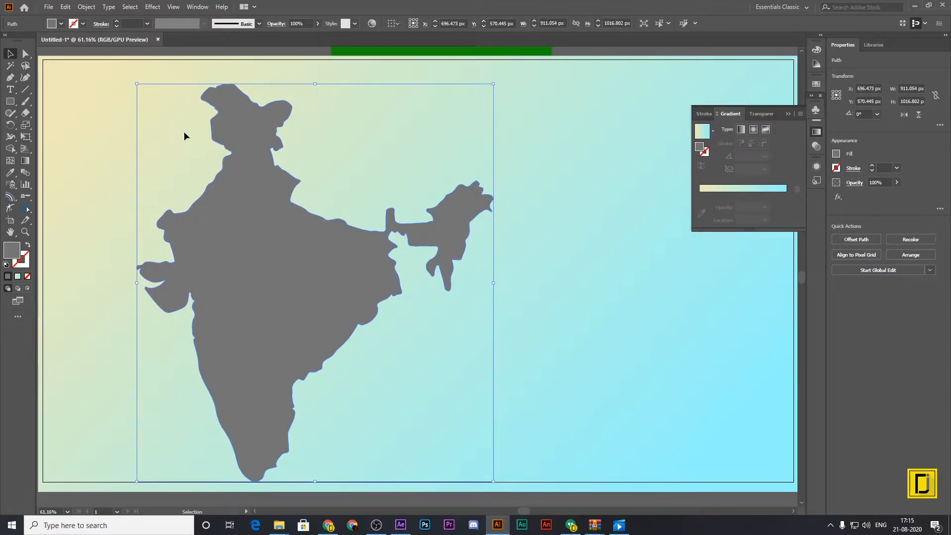
{"action": "left_click_drag", "start_coordinate": [138, 86], "coordinate": [124, 68]}
{"action": "mouse_move", "coordinate": [272, 219]}
{"action": "left_mouse_down"}
{"action": "mouse_move", "coordinate": [258, 204]}
{"action": "mouse_move", "coordinate": [275, 218]}
{"action": "left_mouse_up"}
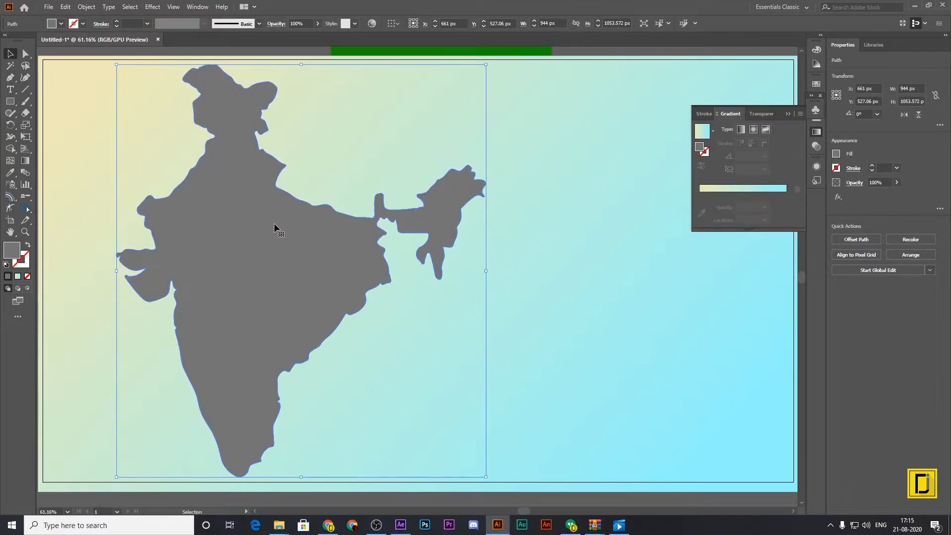
Apply a previewed 3D Extrude & Bevel effect to the India map with 105 pt depth and rotation of -12°, -27° and 7°.
{"action": "left_click", "coordinate": [153, 7]}
{"action": "mouse_move", "coordinate": [169, 64]}
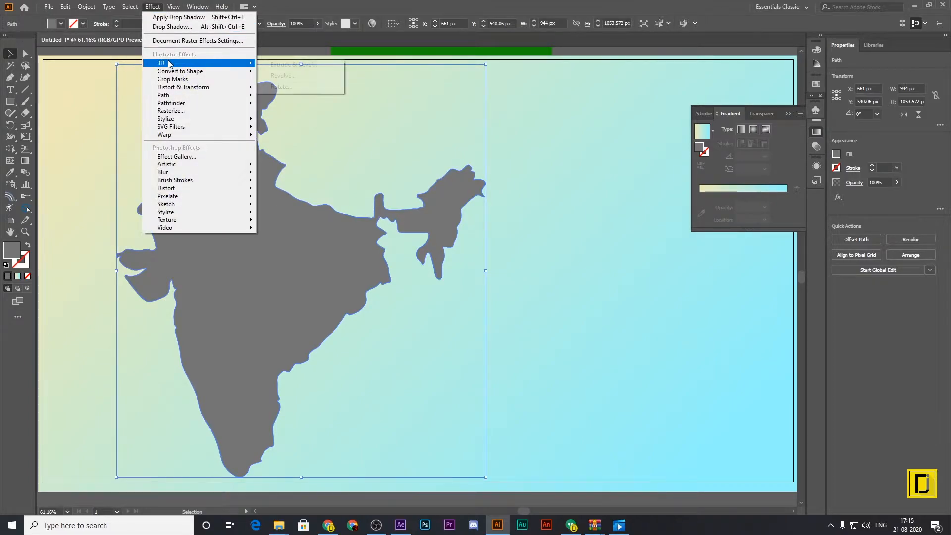
{"action": "left_click", "coordinate": [297, 64]}
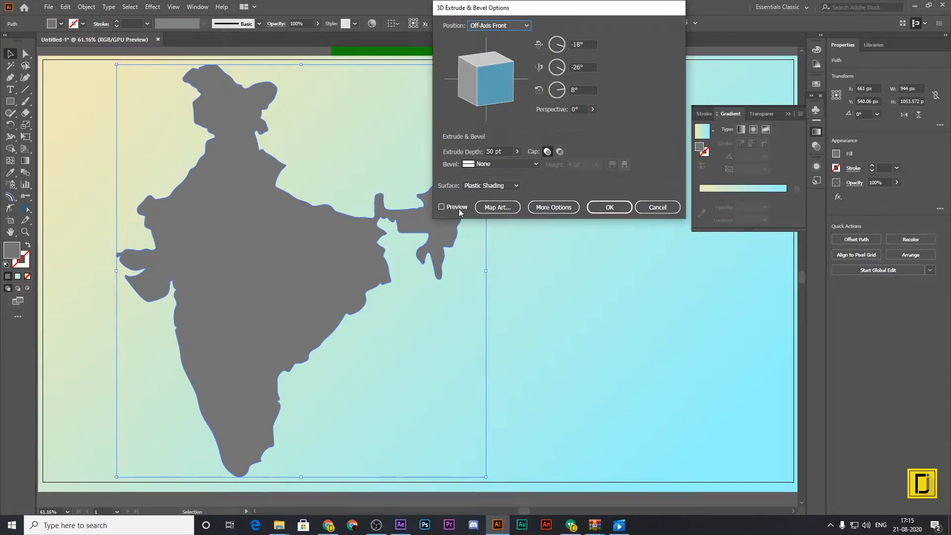
{"action": "left_click", "coordinate": [442, 207]}
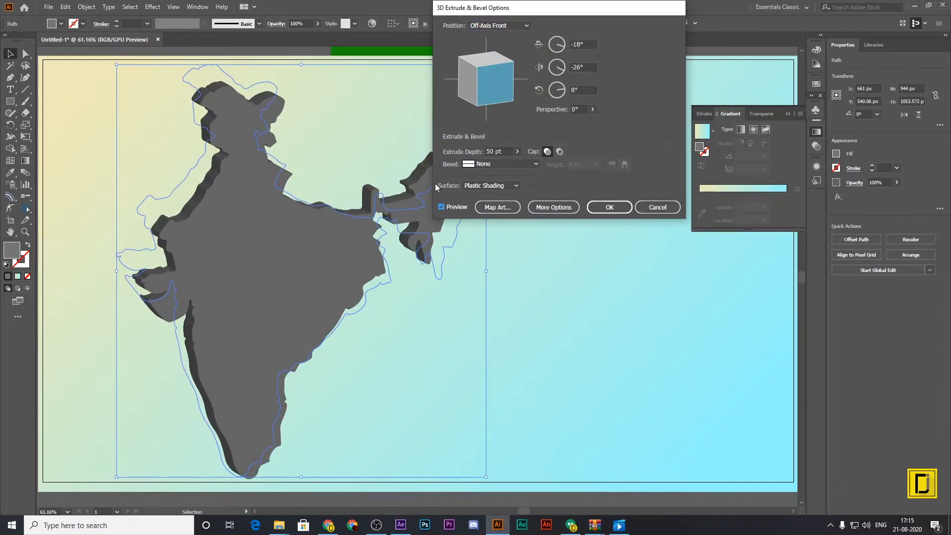
{"action": "left_click_drag", "start_coordinate": [504, 14], "coordinate": [582, 45]}
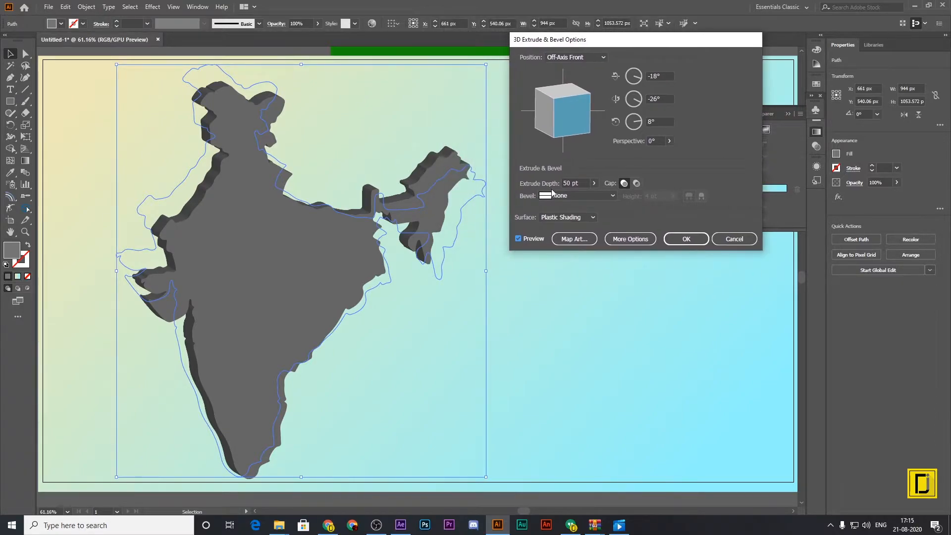
{"action": "left_click", "coordinate": [592, 184]}
{"action": "left_click_drag", "start_coordinate": [561, 197], "coordinate": [558, 196]}
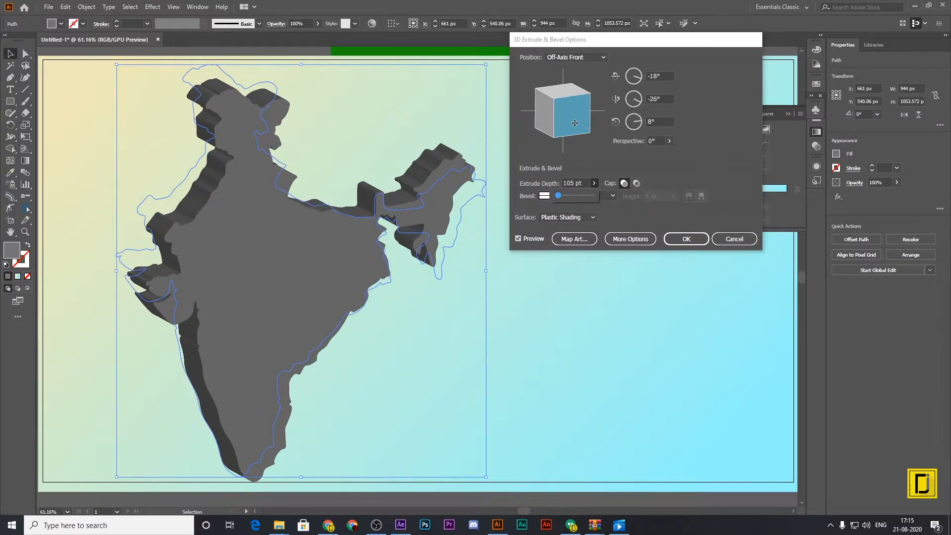
{"action": "left_click_drag", "start_coordinate": [575, 123], "coordinate": [575, 121]}
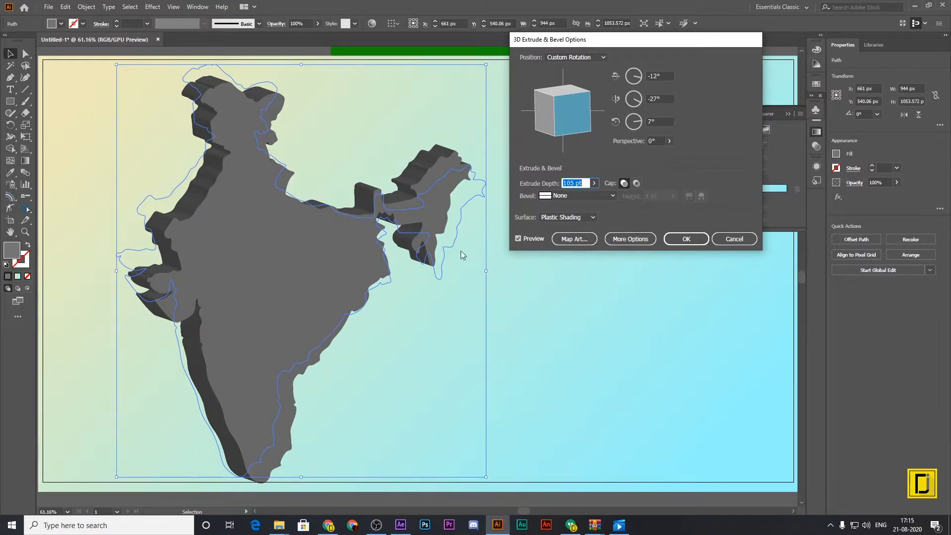
Map the flag2 symbol onto surface 1 of the extrusion and enlarge it to cover the map's whole front face.
{"action": "left_click", "coordinate": [579, 239]}
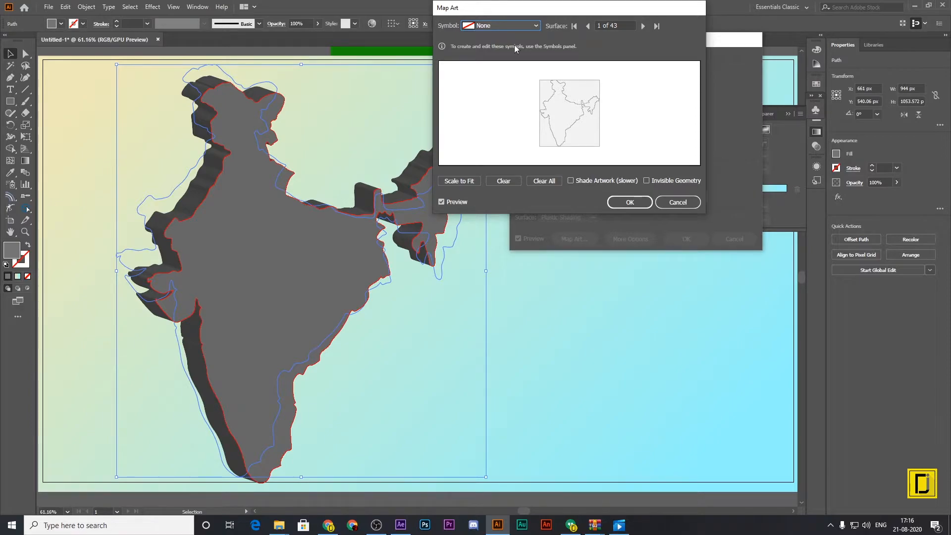
{"action": "left_click", "coordinate": [536, 26]}
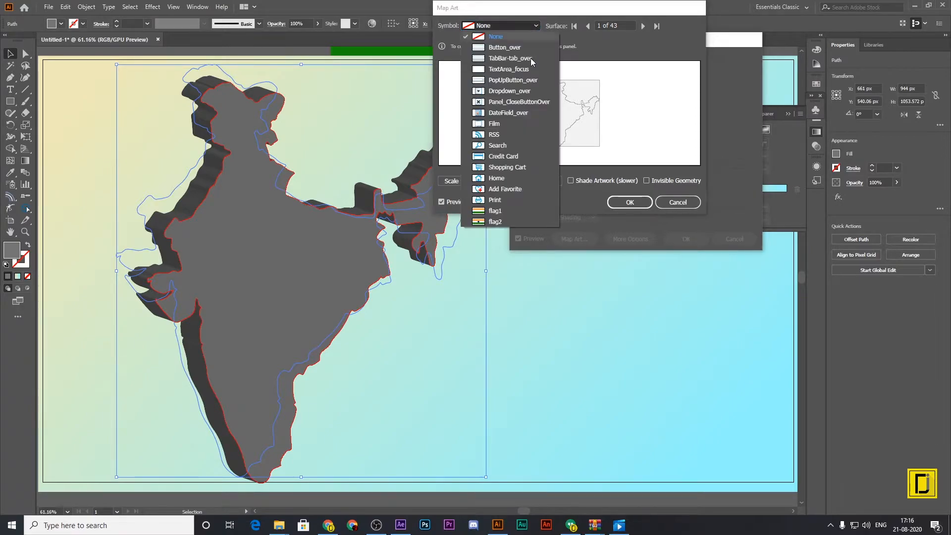
{"action": "left_click", "coordinate": [499, 222]}
{"action": "left_click_drag", "start_coordinate": [549, 105], "coordinate": [524, 95]}
{"action": "left_click_drag", "start_coordinate": [588, 122], "coordinate": [647, 151]}
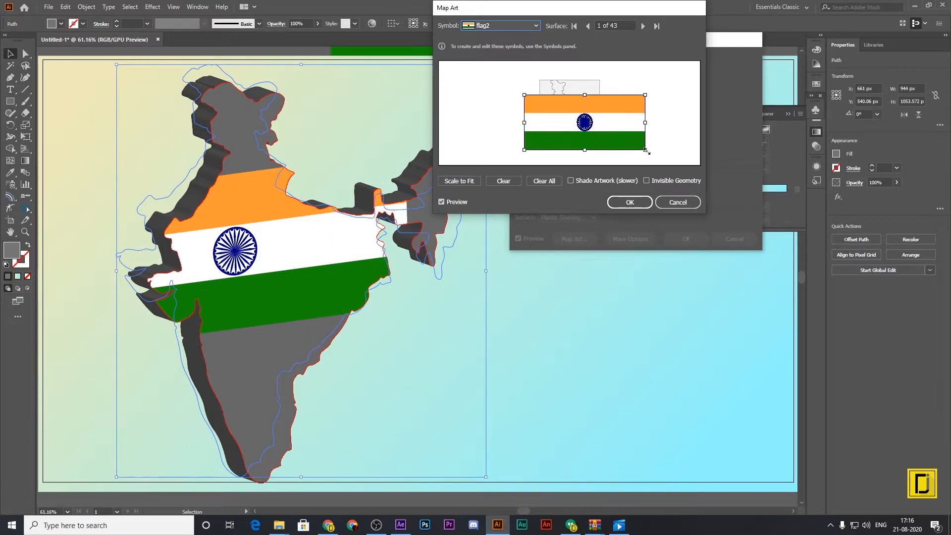
{"action": "left_click_drag", "start_coordinate": [526, 96], "coordinate": [490, 80]}
{"action": "left_click_drag", "start_coordinate": [619, 117], "coordinate": [615, 117]}
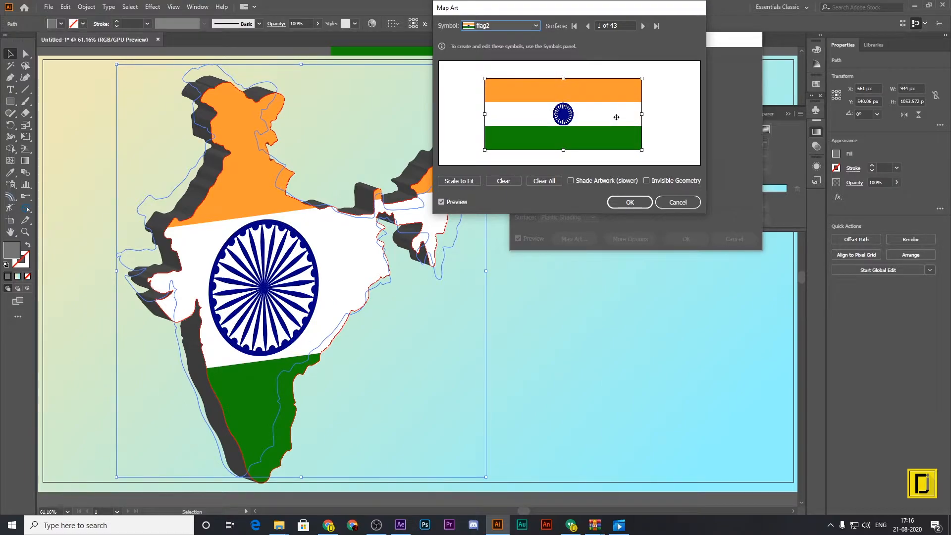
{"action": "mouse_move", "coordinate": [639, 115]}
{"action": "left_mouse_down"}
{"action": "mouse_move", "coordinate": [653, 115]}
{"action": "mouse_move", "coordinate": [630, 114]}
{"action": "left_mouse_up"}
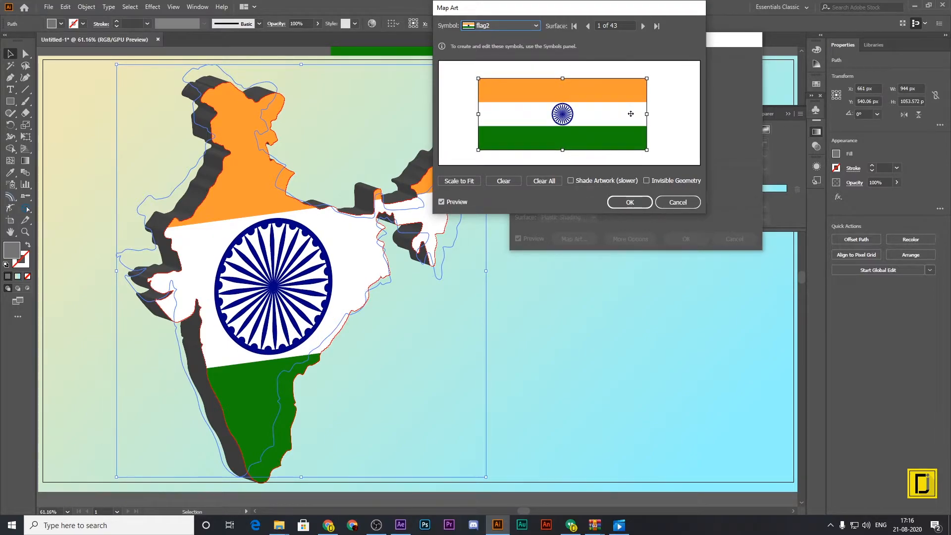
Map the flag2 symbol onto surface 2, the map's back face, and enlarge it to cover the whole surface.
{"action": "left_click", "coordinate": [646, 28]}
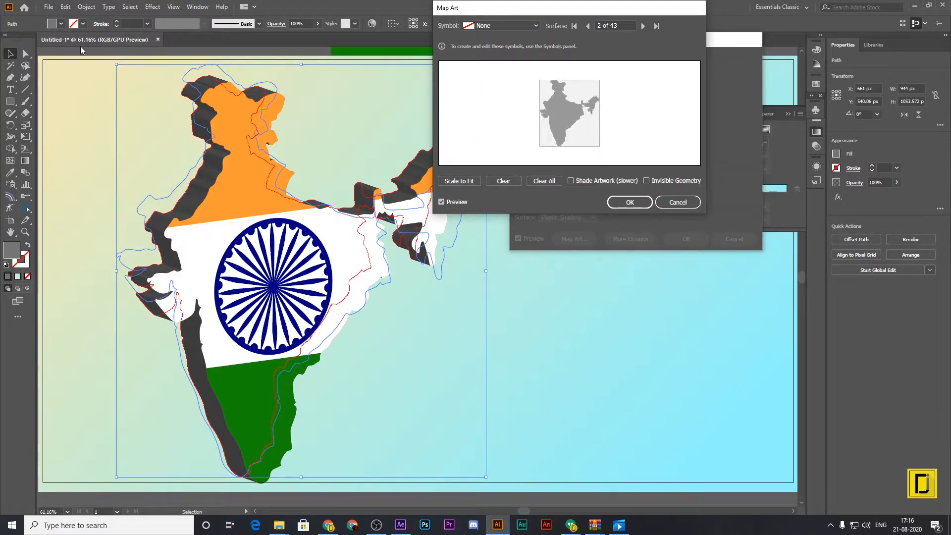
{"action": "left_click", "coordinate": [535, 26]}
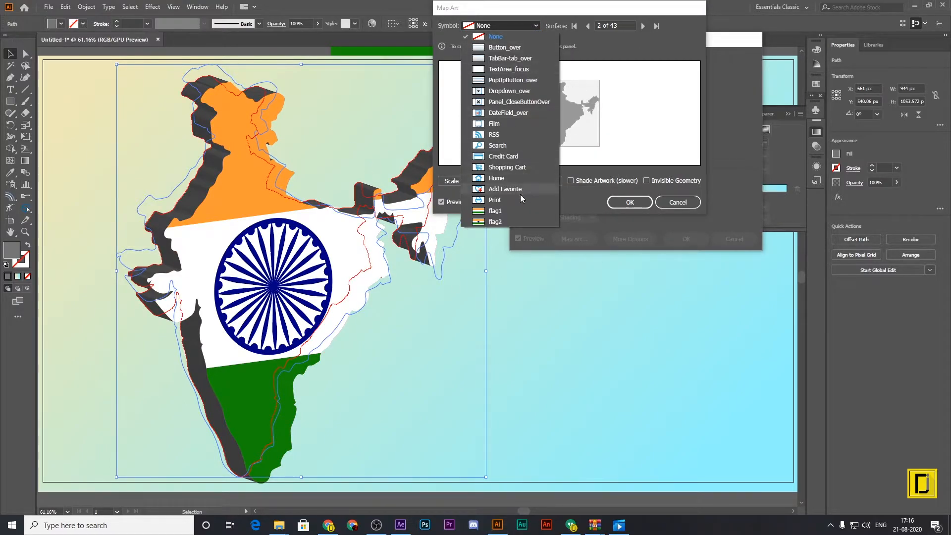
{"action": "left_click", "coordinate": [511, 224]}
{"action": "left_click_drag", "start_coordinate": [552, 105], "coordinate": [480, 74]}
{"action": "left_click_drag", "start_coordinate": [588, 120], "coordinate": [612, 124]}
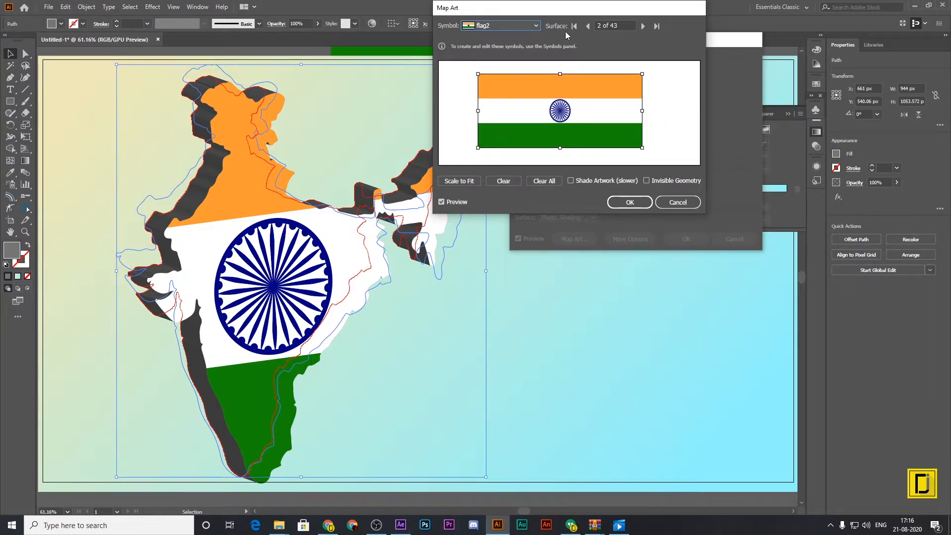
Map the flag1 symbol onto surface 3, scale it to fit, and turn it upside down with green on top.
{"action": "left_click", "coordinate": [643, 25]}
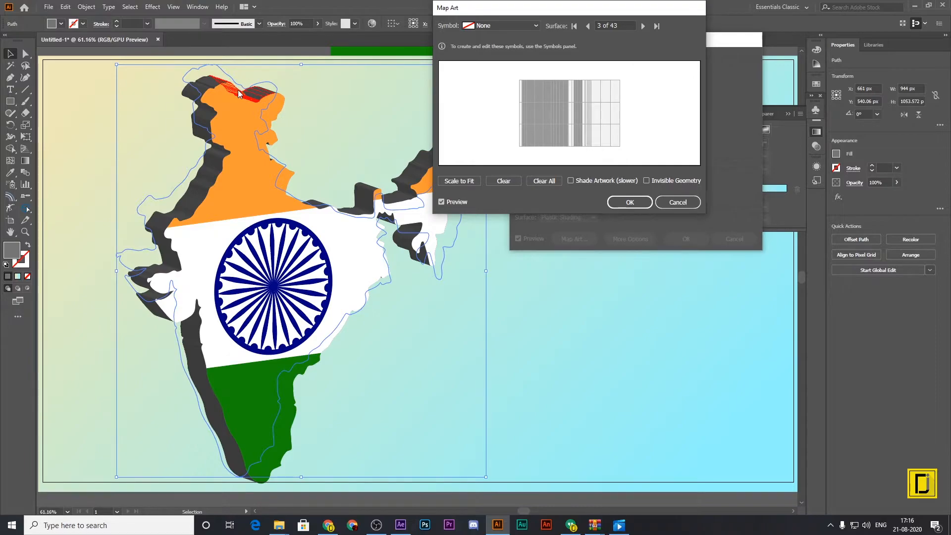
{"action": "left_click", "coordinate": [525, 26]}
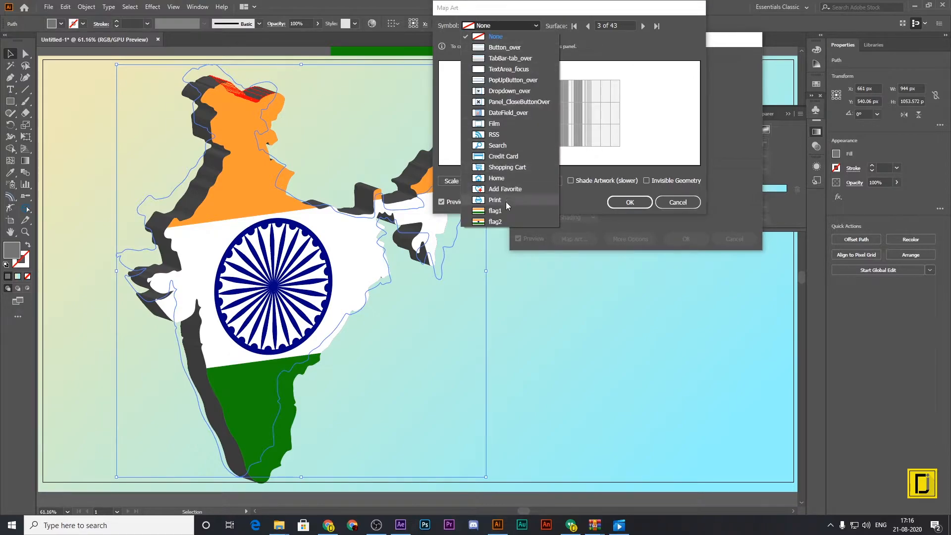
{"action": "left_click", "coordinate": [502, 212]}
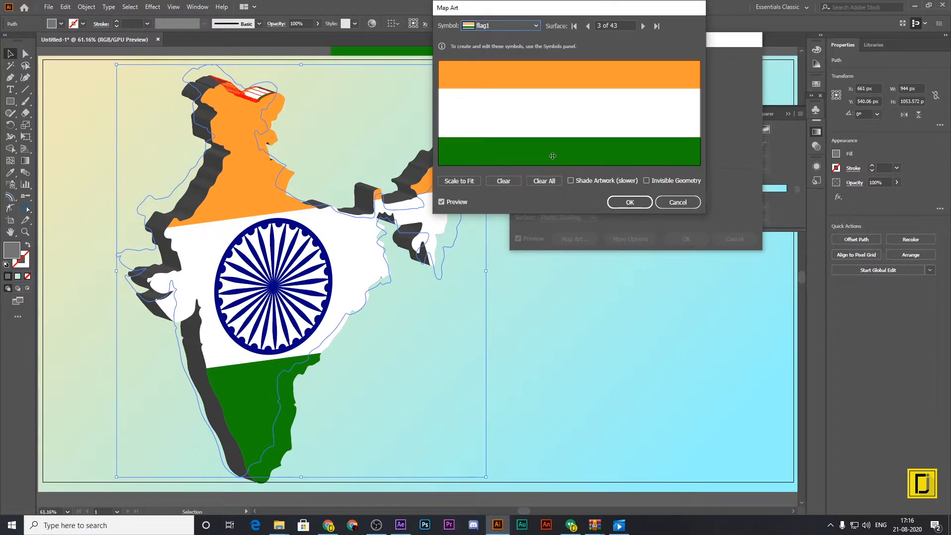
{"action": "left_click", "coordinate": [471, 180]}
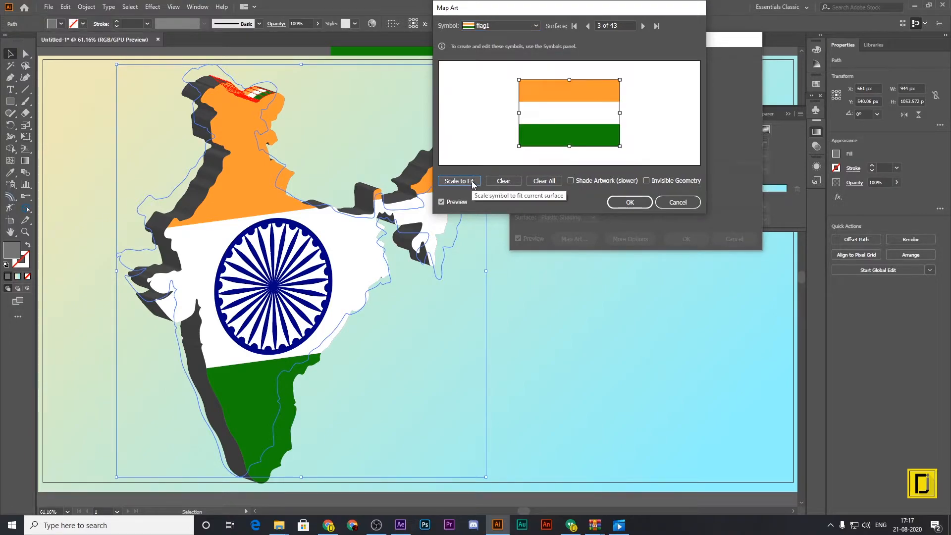
{"action": "left_click_drag", "start_coordinate": [623, 75], "coordinate": [528, 137]}
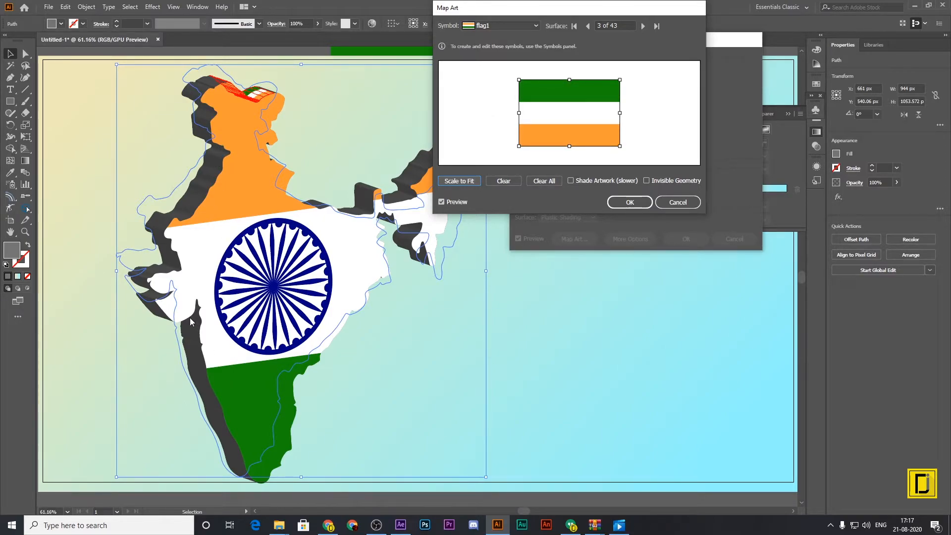
Map the flag1 symbol onto surface 31, the southern coast's side face, scaled to fit and turned upside down with green on top.
{"action": "left_click", "coordinate": [644, 26]}
{"action": "left_click", "coordinate": [644, 27]}
{"action": "left_click", "coordinate": [644, 26]}
{"action": "left_click", "coordinate": [644, 26]}
{"action": "left_click", "coordinate": [643, 26]}
{"action": "left_click", "coordinate": [643, 26]}
{"action": "left_click", "coordinate": [644, 26]}
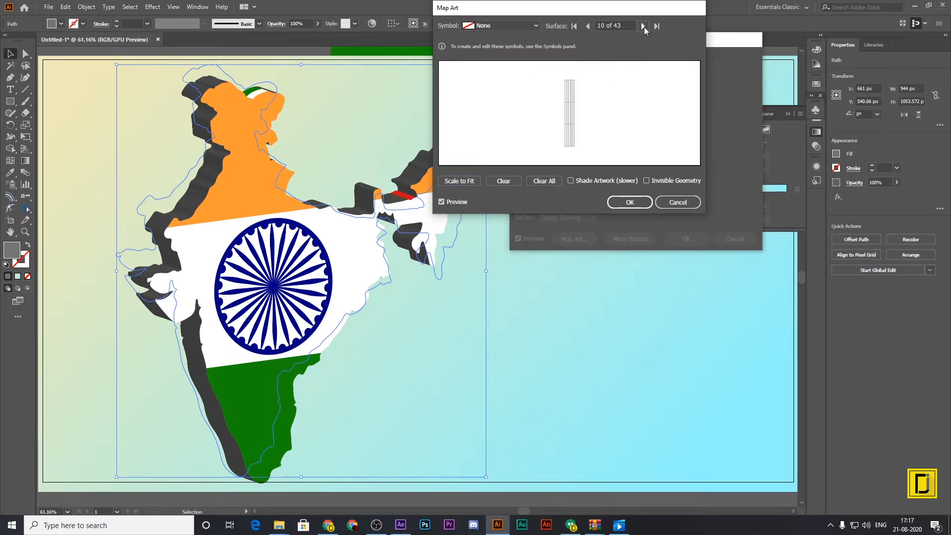
{"action": "left_click", "coordinate": [644, 26]}
{"action": "left_click", "coordinate": [644, 26]}
{"action": "left_click", "coordinate": [644, 26]}
{"action": "left_click", "coordinate": [644, 27]}
{"action": "left_click", "coordinate": [644, 27]}
{"action": "left_click", "coordinate": [644, 27]}
{"action": "left_click", "coordinate": [644, 27]}
{"action": "left_click", "coordinate": [644, 26]}
{"action": "left_click", "coordinate": [644, 26]}
{"action": "left_click", "coordinate": [643, 26]}
{"action": "left_click", "coordinate": [643, 27]}
{"action": "left_click", "coordinate": [643, 26]}
{"action": "left_click", "coordinate": [643, 26]}
{"action": "left_click", "coordinate": [643, 26]}
{"action": "left_click", "coordinate": [643, 27]}
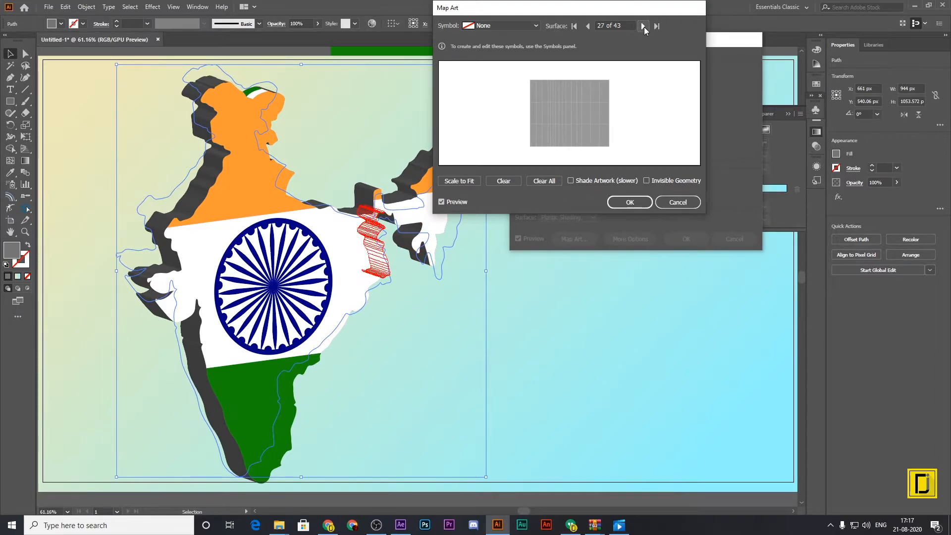
{"action": "left_click", "coordinate": [643, 27]}
{"action": "left_click", "coordinate": [643, 26]}
{"action": "left_click", "coordinate": [643, 26]}
{"action": "left_click", "coordinate": [643, 27]}
{"action": "left_click", "coordinate": [644, 26]}
{"action": "left_click", "coordinate": [644, 26]}
{"action": "left_click", "coordinate": [644, 26]}
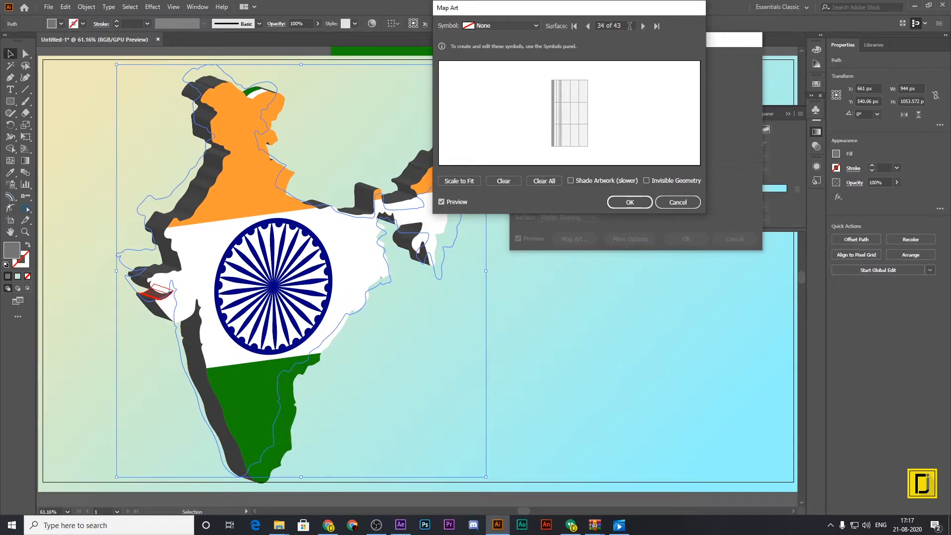
{"action": "left_click", "coordinate": [590, 27]}
{"action": "left_click", "coordinate": [589, 26]}
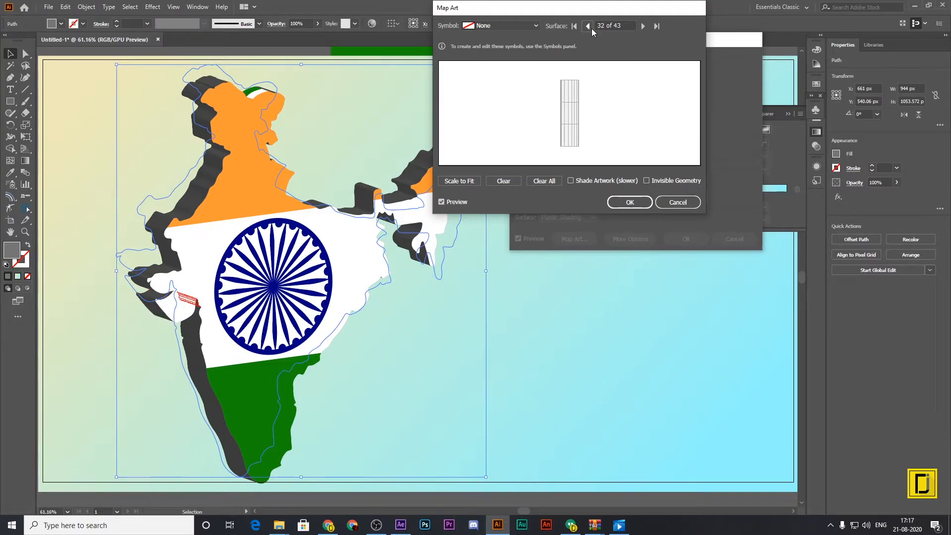
{"action": "left_click", "coordinate": [590, 27]}
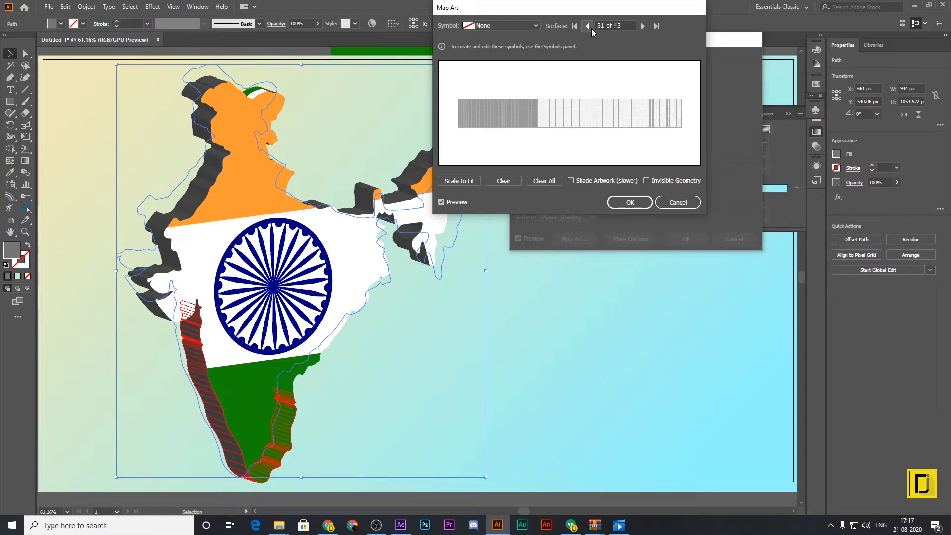
{"action": "left_click", "coordinate": [536, 25]}
{"action": "left_click", "coordinate": [495, 211]}
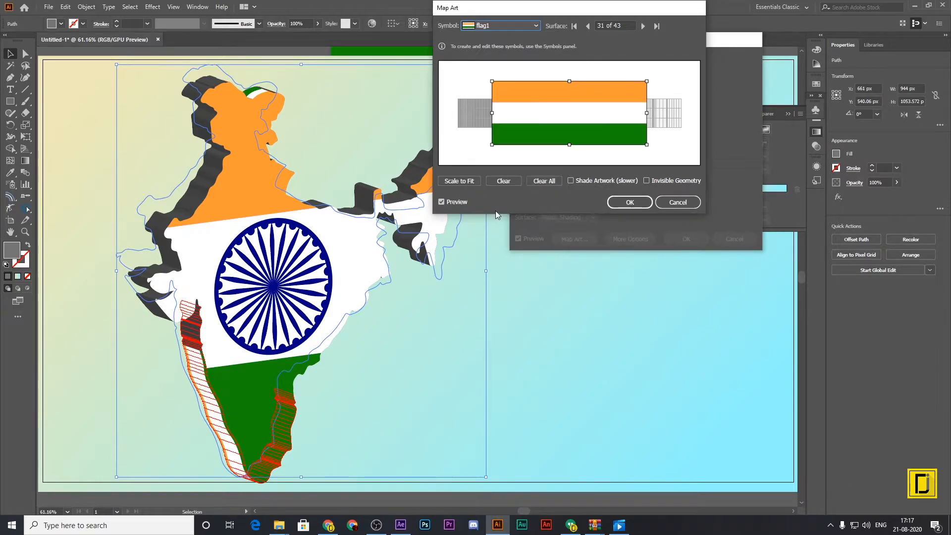
{"action": "left_click", "coordinate": [458, 183]}
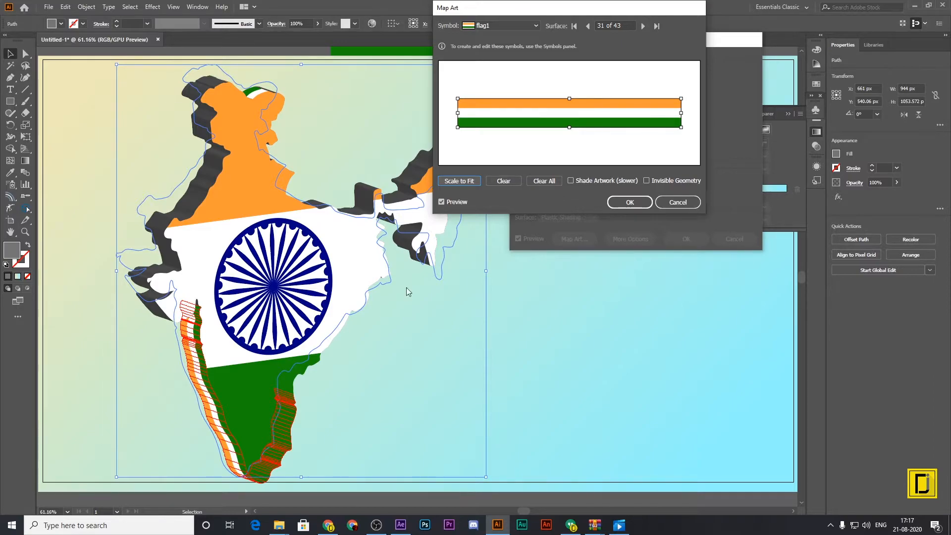
{"action": "left_click_drag", "start_coordinate": [685, 94], "coordinate": [492, 133]}
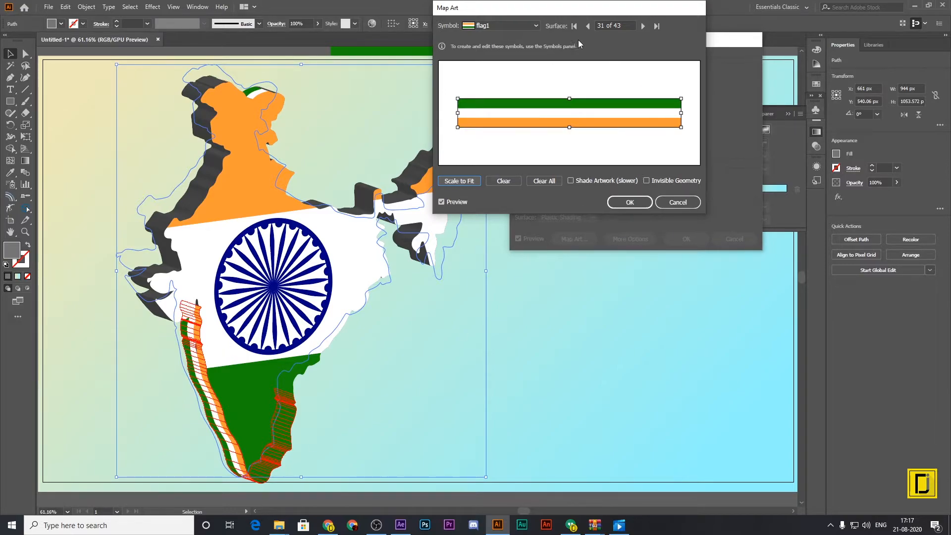
Go back to surface 4 and map the flag1 symbol onto it, scaled to fit and turned upside down with green on top.
{"action": "left_click", "coordinate": [589, 26]}
{"action": "left_click", "coordinate": [588, 26]}
{"action": "left_click", "coordinate": [588, 27]}
{"action": "left_click", "coordinate": [588, 26]}
{"action": "left_click", "coordinate": [588, 27]}
{"action": "left_click", "coordinate": [589, 26]}
{"action": "left_click", "coordinate": [589, 26]}
{"action": "left_click", "coordinate": [589, 27]}
{"action": "left_click", "coordinate": [591, 27]}
{"action": "left_click", "coordinate": [591, 27]}
{"action": "left_click", "coordinate": [591, 27]}
{"action": "left_click", "coordinate": [590, 27]}
{"action": "left_click", "coordinate": [590, 27]}
{"action": "left_click", "coordinate": [591, 27]}
{"action": "left_click", "coordinate": [590, 27]}
{"action": "left_click", "coordinate": [591, 27]}
{"action": "left_click", "coordinate": [591, 26]}
{"action": "left_click", "coordinate": [591, 27]}
{"action": "left_click", "coordinate": [591, 26]}
{"action": "left_click", "coordinate": [591, 27]}
{"action": "left_click", "coordinate": [590, 27]}
{"action": "left_click", "coordinate": [590, 27]}
{"action": "left_click", "coordinate": [590, 27]}
{"action": "left_click", "coordinate": [591, 26]}
{"action": "left_click", "coordinate": [589, 26]}
{"action": "left_click", "coordinate": [588, 26]}
{"action": "left_click", "coordinate": [588, 26]}
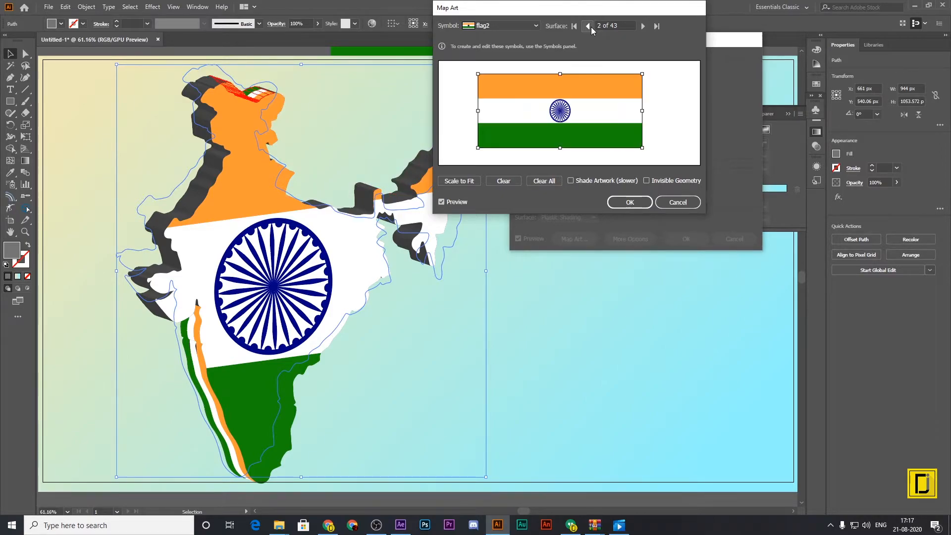
{"action": "left_click", "coordinate": [588, 26]}
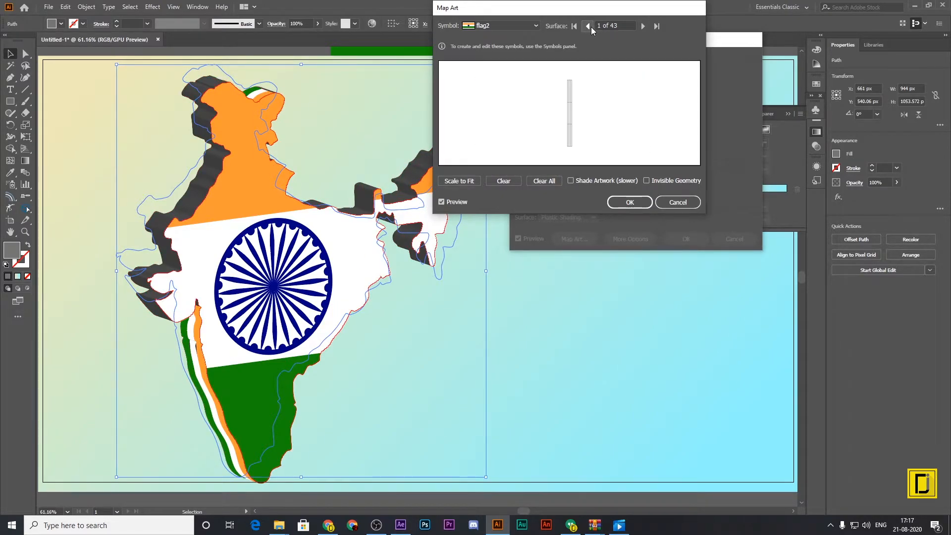
{"action": "left_click", "coordinate": [642, 26]}
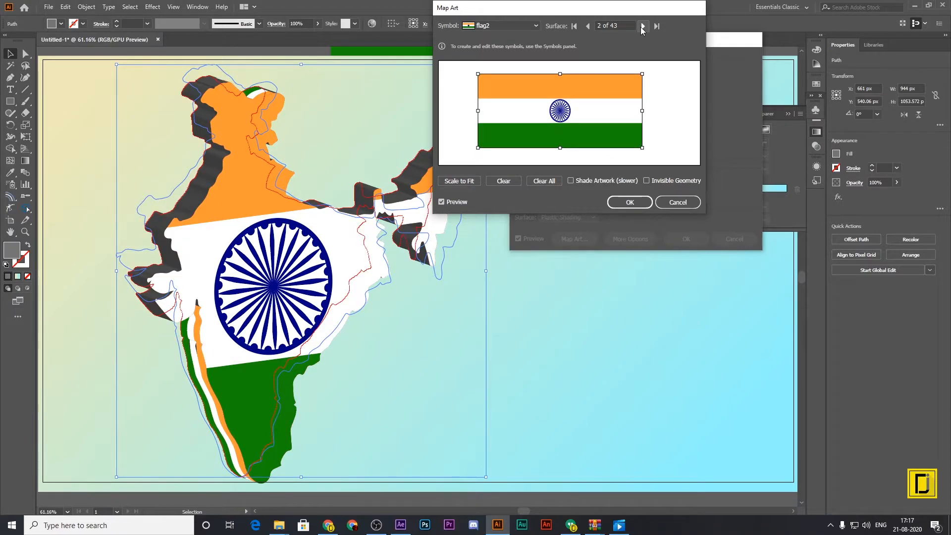
{"action": "left_click", "coordinate": [642, 26]}
{"action": "left_click", "coordinate": [643, 27]}
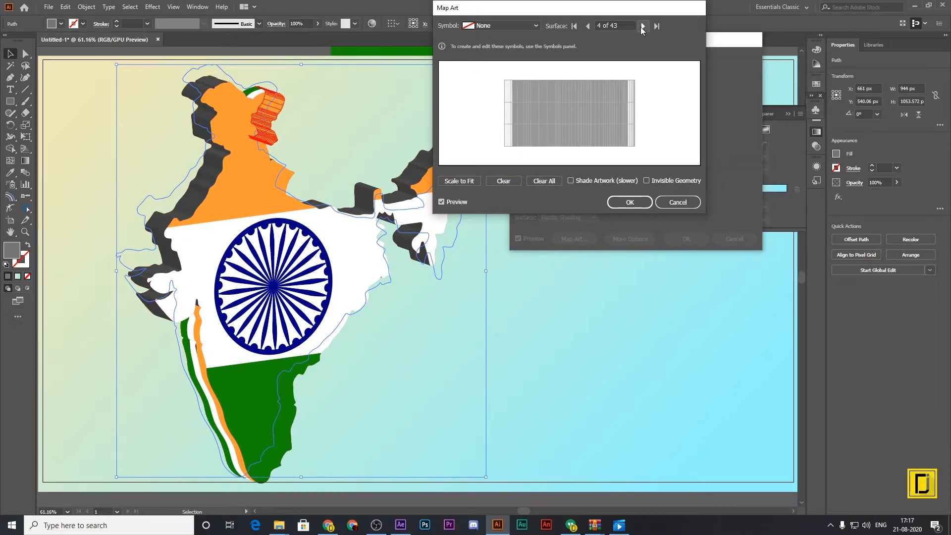
{"action": "left_click", "coordinate": [536, 25]}
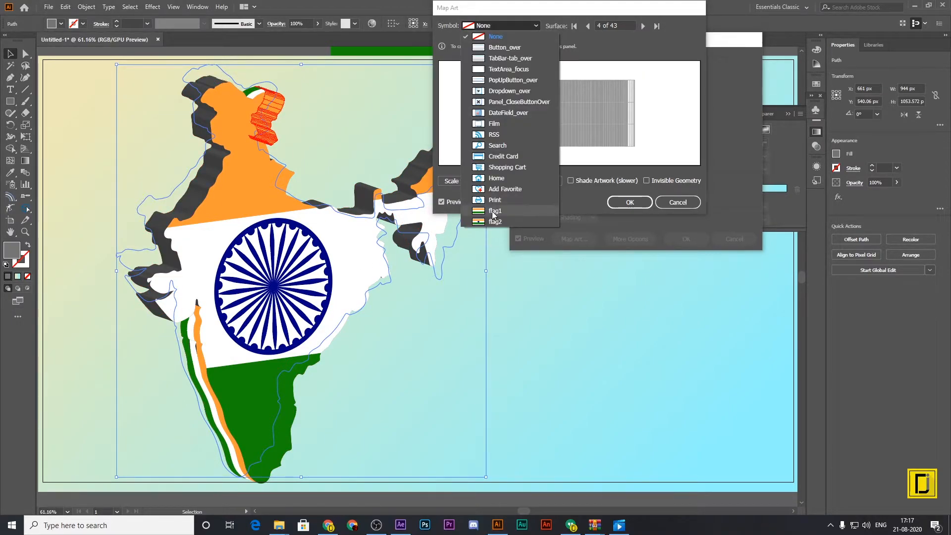
{"action": "left_click", "coordinate": [492, 211]}
{"action": "left_click", "coordinate": [462, 180]}
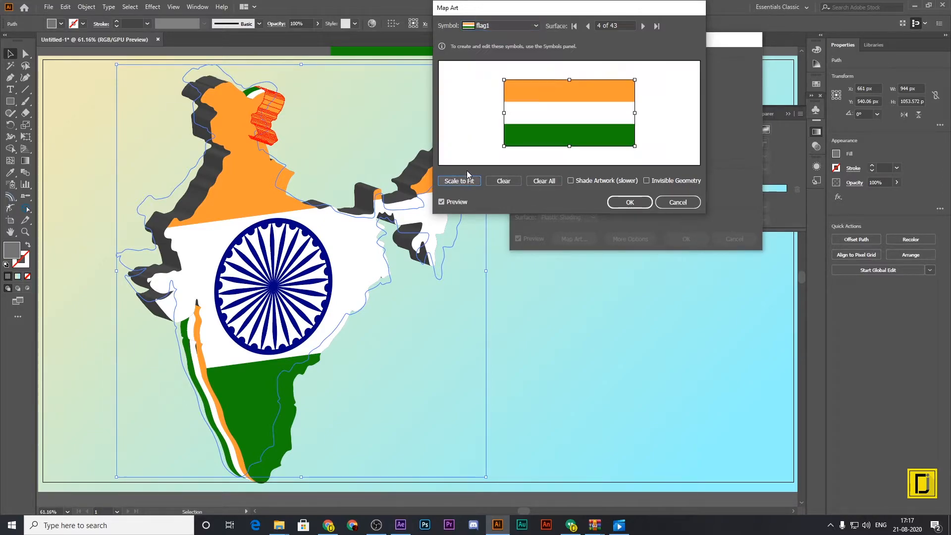
{"action": "left_click_drag", "start_coordinate": [502, 150], "coordinate": [632, 98]}
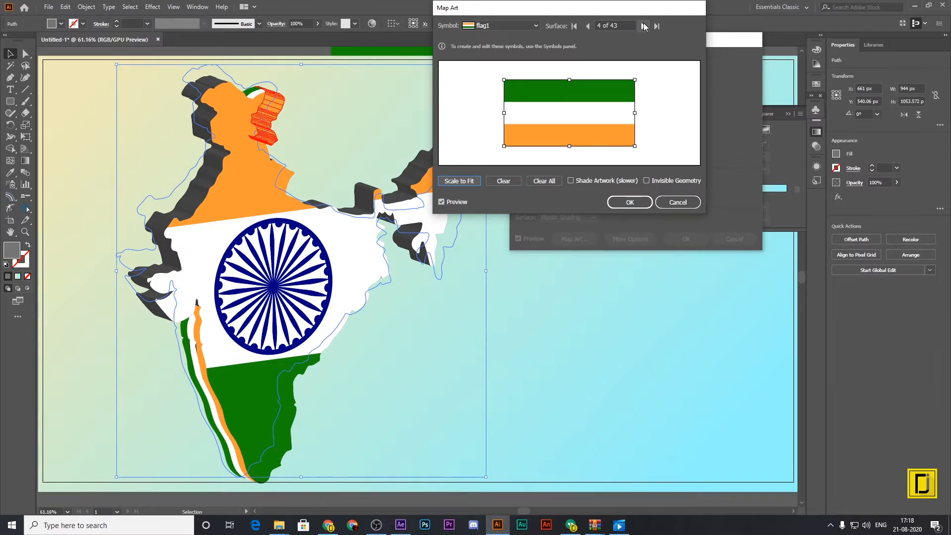
Map the flag1 symbol onto surface 5, scale it to fit, and turn it upside down with green on top.
{"action": "left_click", "coordinate": [644, 26]}
{"action": "left_click", "coordinate": [536, 25]}
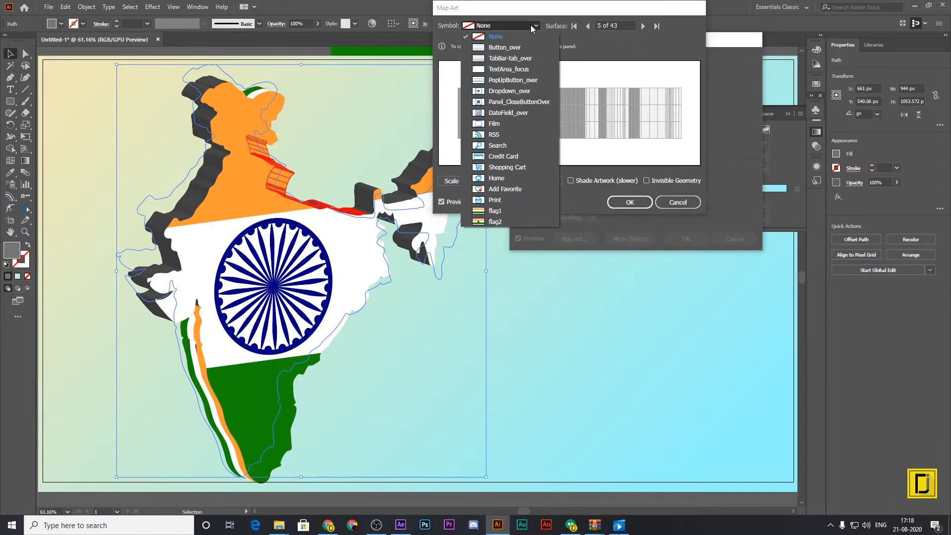
{"action": "left_click", "coordinate": [495, 212]}
{"action": "left_click", "coordinate": [453, 183]}
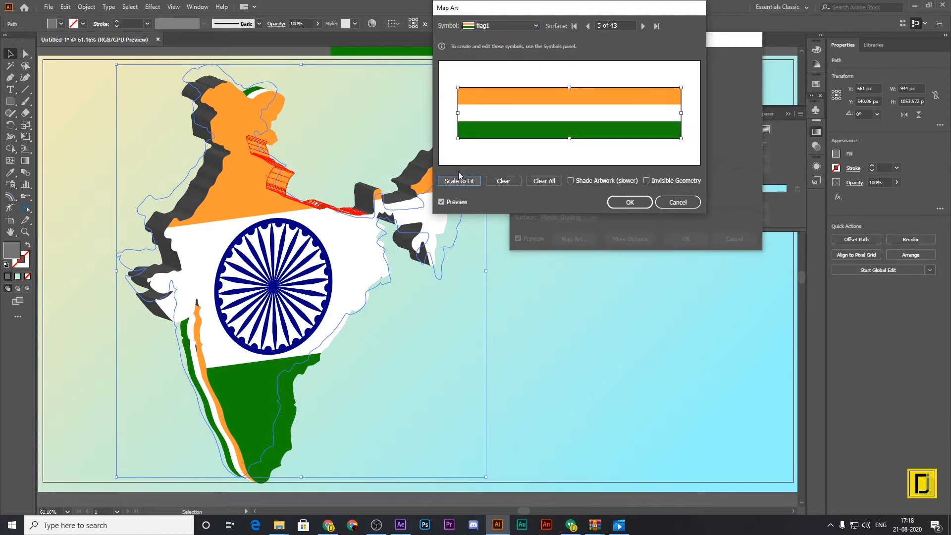
{"action": "left_click_drag", "start_coordinate": [453, 144], "coordinate": [644, 89]}
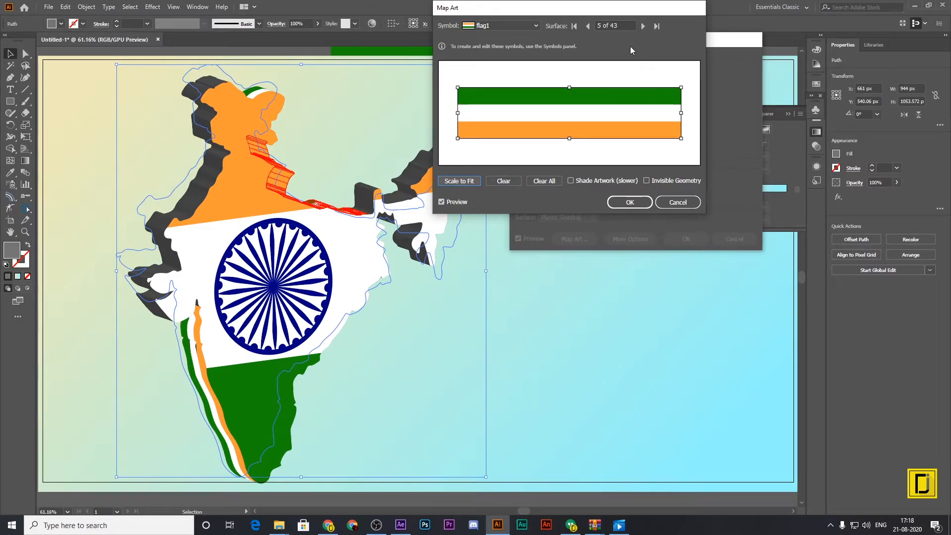
Map the flag1 symbol onto surface 6, scaled to fit and turned upside down with green on top.
{"action": "left_click", "coordinate": [643, 26]}
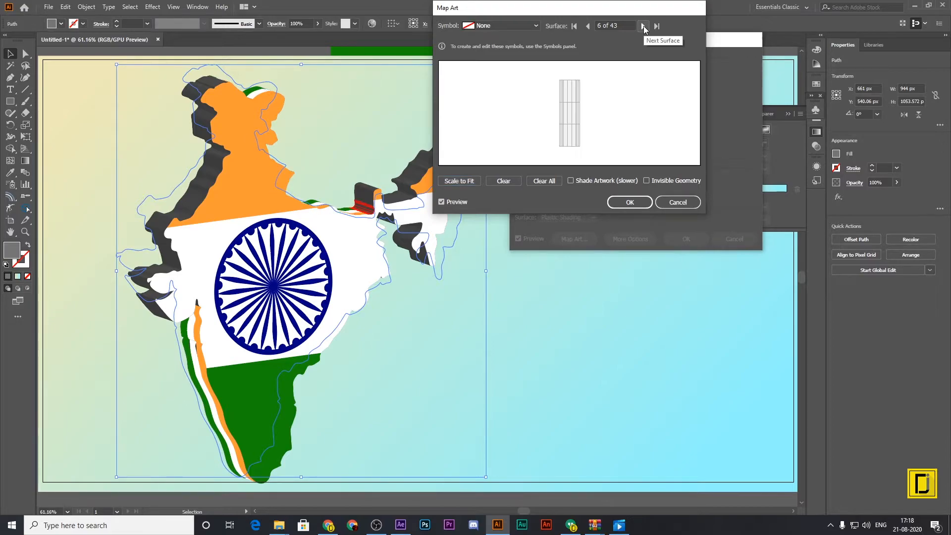
{"action": "left_click", "coordinate": [526, 23]}
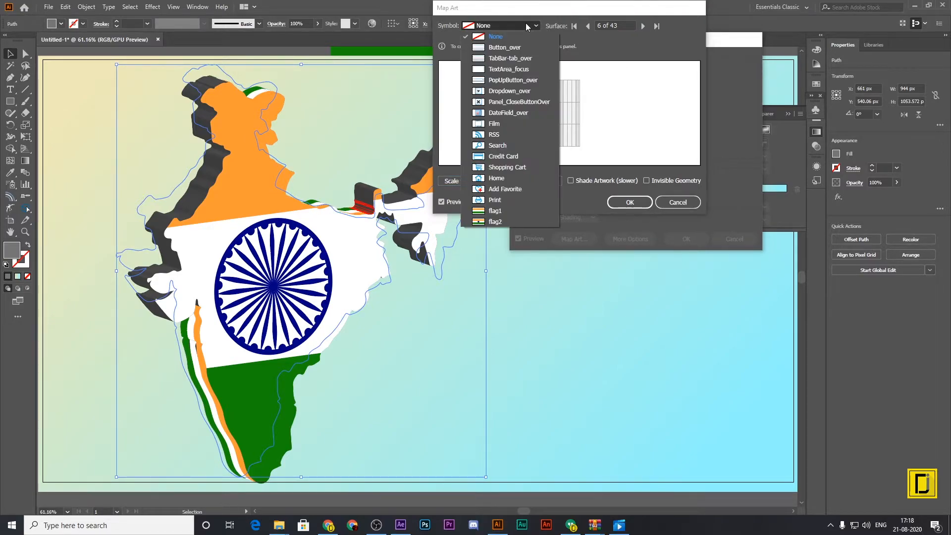
{"action": "left_click", "coordinate": [492, 210]}
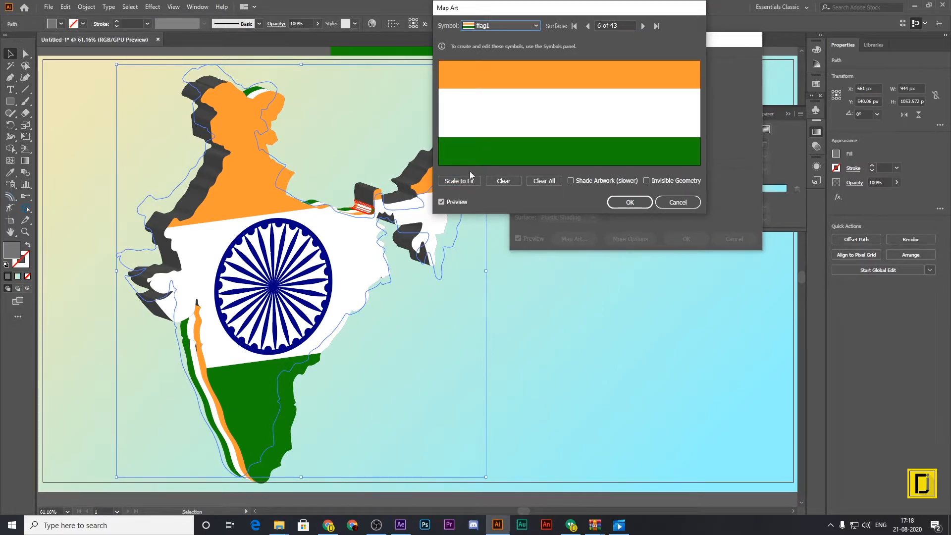
{"action": "left_click", "coordinate": [459, 181]}
{"action": "left_click_drag", "start_coordinate": [555, 77], "coordinate": [584, 143]}
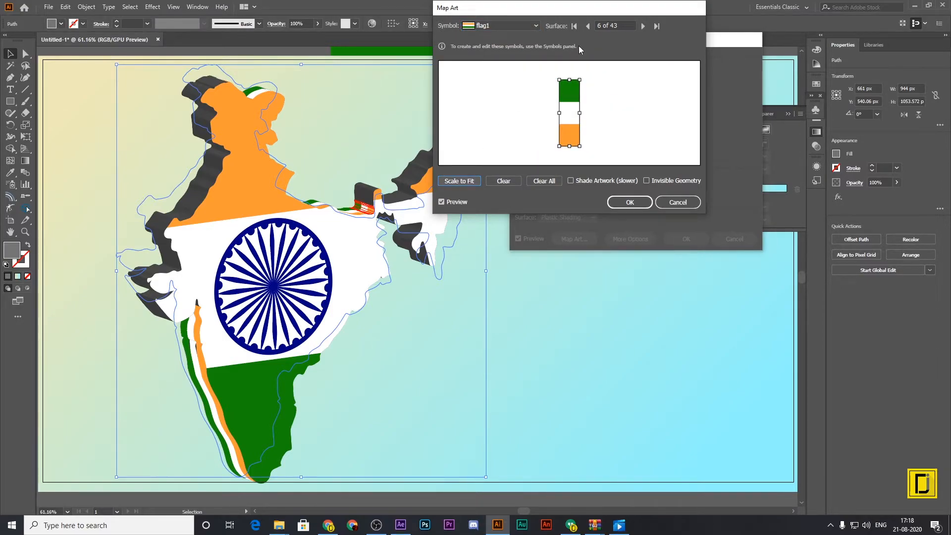
Map the flag1 symbol, scaled to fit and turned upside down, onto the remaining visible side faces between surfaces 7 and 41.
{"action": "left_click", "coordinate": [644, 25]}
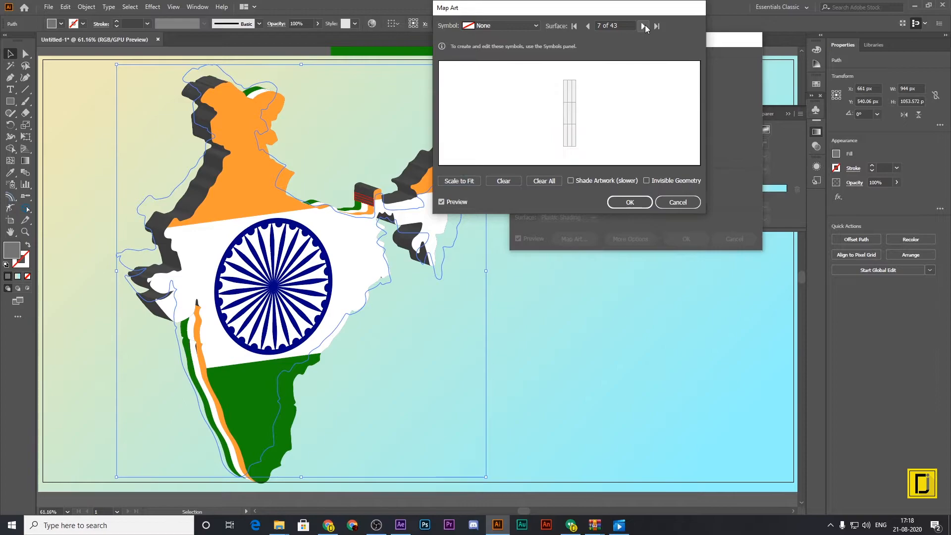
{"action": "left_click", "coordinate": [514, 27]}
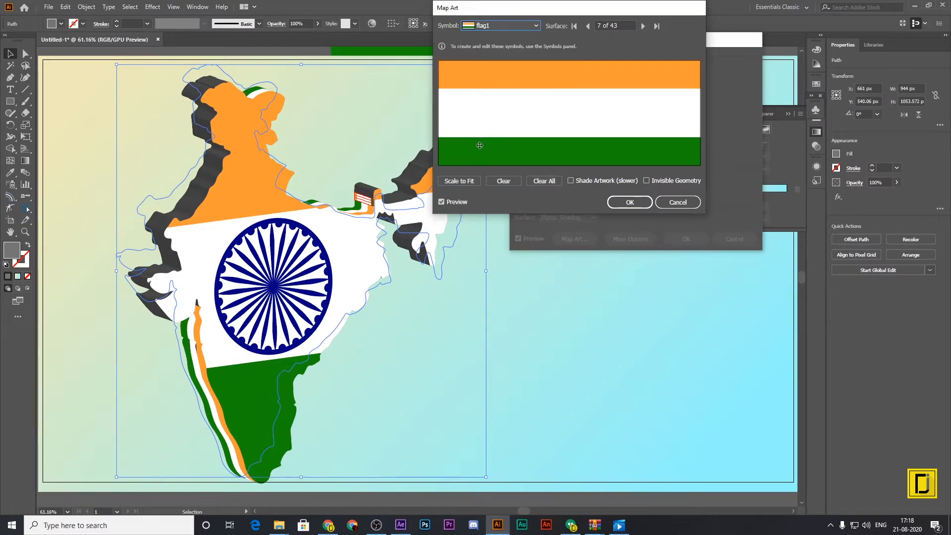
{"action": "left_click", "coordinate": [459, 181]}
{"action": "left_click", "coordinate": [644, 26]}
{"action": "left_click", "coordinate": [535, 26]}
{"action": "left_click", "coordinate": [459, 180]}
{"action": "left_click", "coordinate": [643, 26]}
{"action": "left_click", "coordinate": [459, 181]}
{"action": "left_click", "coordinate": [643, 26]}
{"action": "left_click", "coordinate": [460, 181]}
{"action": "left_click", "coordinate": [643, 26]}
{"action": "left_click", "coordinate": [520, 27]}
{"action": "left_click", "coordinate": [459, 181]}
{"action": "left_click", "coordinate": [643, 26]}
{"action": "left_click", "coordinate": [535, 26]}
{"action": "left_click", "coordinate": [459, 181]}
{"action": "left_click_drag", "start_coordinate": [560, 146], "coordinate": [549, 154]}
{"action": "left_click", "coordinate": [459, 181]}
{"action": "left_click", "coordinate": [643, 27]}
{"action": "left_click", "coordinate": [535, 26]}
{"action": "left_click", "coordinate": [506, 212]}
{"action": "left_click", "coordinate": [459, 181]}
{"action": "left_click", "coordinate": [643, 26]}
{"action": "left_click", "coordinate": [536, 26]}
{"action": "left_click", "coordinate": [506, 212]}
{"action": "left_click", "coordinate": [460, 180]}
{"action": "left_click", "coordinate": [643, 26]}
{"action": "left_click", "coordinate": [459, 181]}
{"action": "left_click", "coordinate": [643, 27]}
{"action": "left_click", "coordinate": [536, 26]}
{"action": "left_click", "coordinate": [461, 180]}
{"action": "left_click", "coordinate": [643, 27]}
{"action": "left_click", "coordinate": [459, 181]}
{"action": "mouse_move", "coordinate": [592, 76]}
{"action": "left_mouse_down"}
{"action": "mouse_move", "coordinate": [547, 153]}
{"action": "mouse_move", "coordinate": [570, 74]}
{"action": "left_mouse_up"}
{"action": "left_click", "coordinate": [459, 181]}
{"action": "left_click", "coordinate": [643, 27]}
{"action": "left_click", "coordinate": [459, 181]}
{"action": "left_click", "coordinate": [643, 26]}
{"action": "left_click", "coordinate": [643, 26]}
{"action": "left_click", "coordinate": [536, 26]}
{"action": "left_click", "coordinate": [643, 26]}
{"action": "left_click_drag", "start_coordinate": [562, 155], "coordinate": [563, 71]}
{"action": "left_click", "coordinate": [459, 181]}
{"action": "left_click", "coordinate": [643, 26]}
{"action": "left_click", "coordinate": [643, 27]}
{"action": "left_click", "coordinate": [536, 25]}
{"action": "left_click", "coordinate": [506, 212]}
{"action": "left_click", "coordinate": [473, 184]}
{"action": "left_click", "coordinate": [643, 26]}
{"action": "left_click", "coordinate": [536, 26]}
{"action": "left_click", "coordinate": [498, 211]}
{"action": "left_click", "coordinate": [459, 181]}
Map the flag1 symbol onto surface 42, scale it to fit, and turn it upside down with green on top.
{"action": "left_click", "coordinate": [646, 25]}
{"action": "left_click", "coordinate": [535, 26]}
{"action": "left_click", "coordinate": [499, 211]}
{"action": "left_click", "coordinate": [460, 181]}
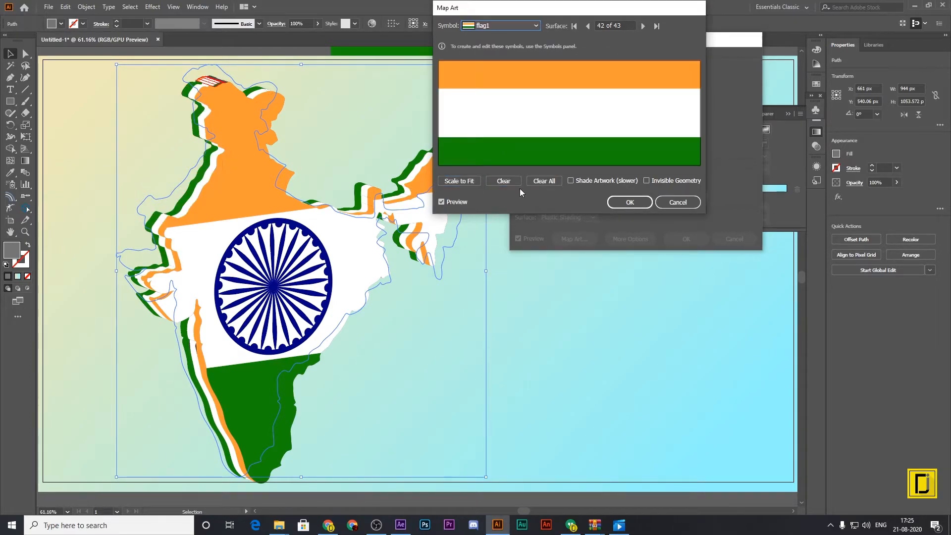
{"action": "left_click", "coordinate": [459, 181]}
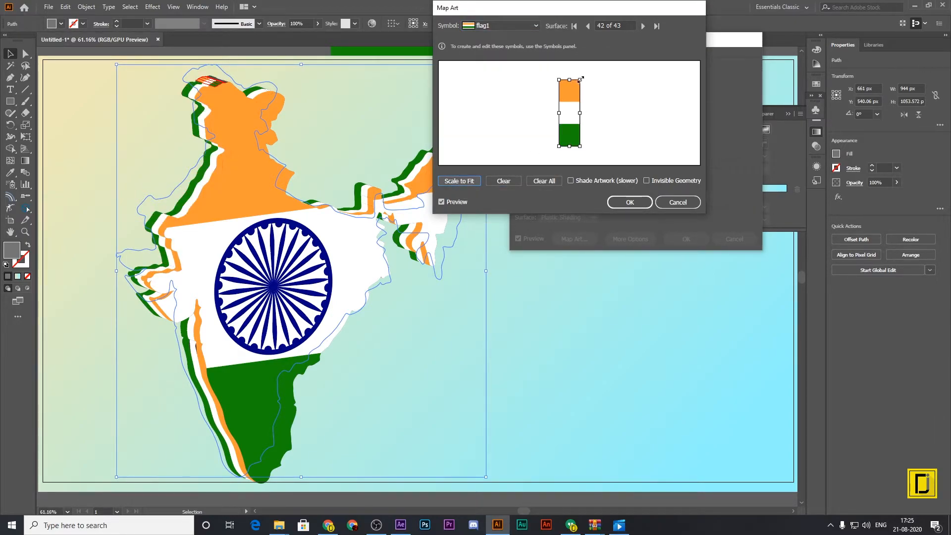
{"action": "left_click_drag", "start_coordinate": [587, 82], "coordinate": [550, 141]}
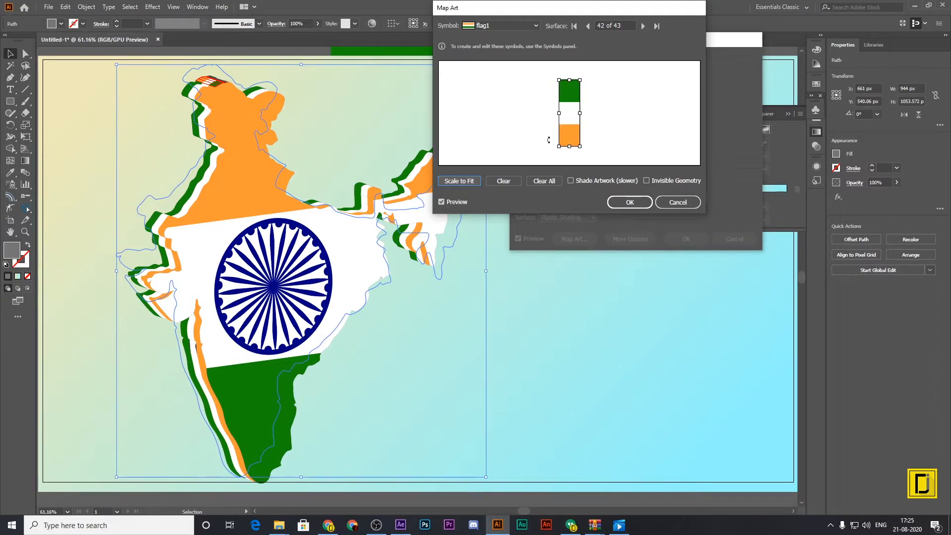
Map the flag1 symbol onto surface 43, scaled to fit and turned upside down, and accept the art mapping.
{"action": "left_click", "coordinate": [643, 26]}
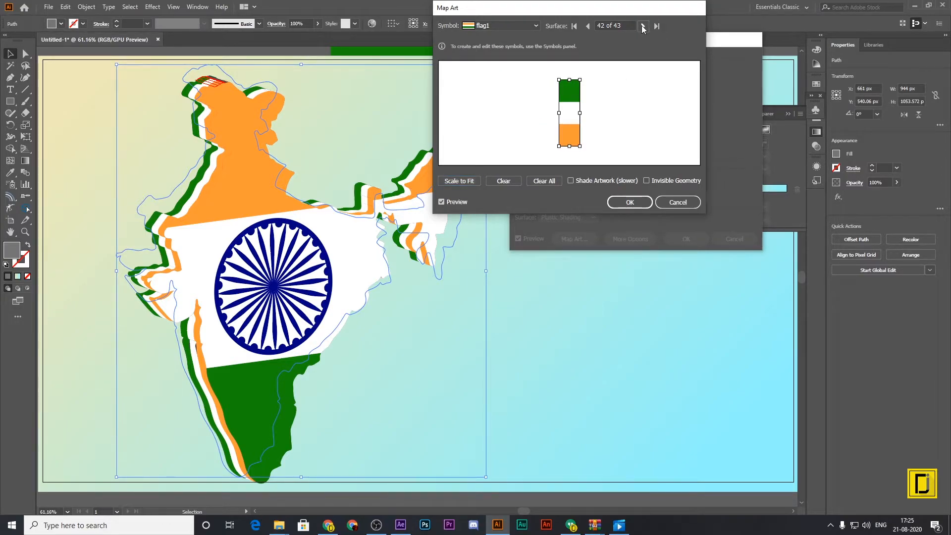
{"action": "left_click", "coordinate": [519, 25]}
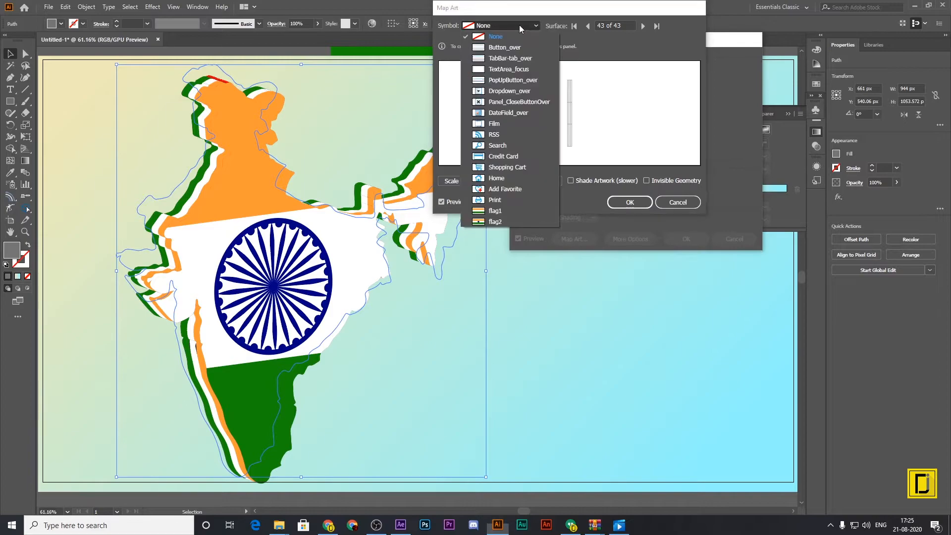
{"action": "left_click", "coordinate": [493, 211]}
{"action": "left_click", "coordinate": [452, 182]}
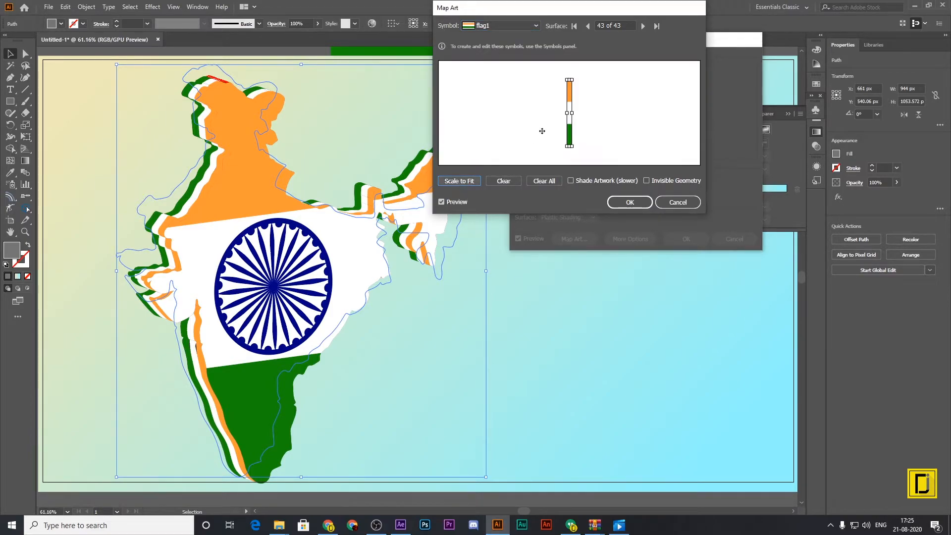
{"action": "left_click_drag", "start_coordinate": [576, 112], "coordinate": [545, 122]}
{"action": "left_click", "coordinate": [627, 203]}
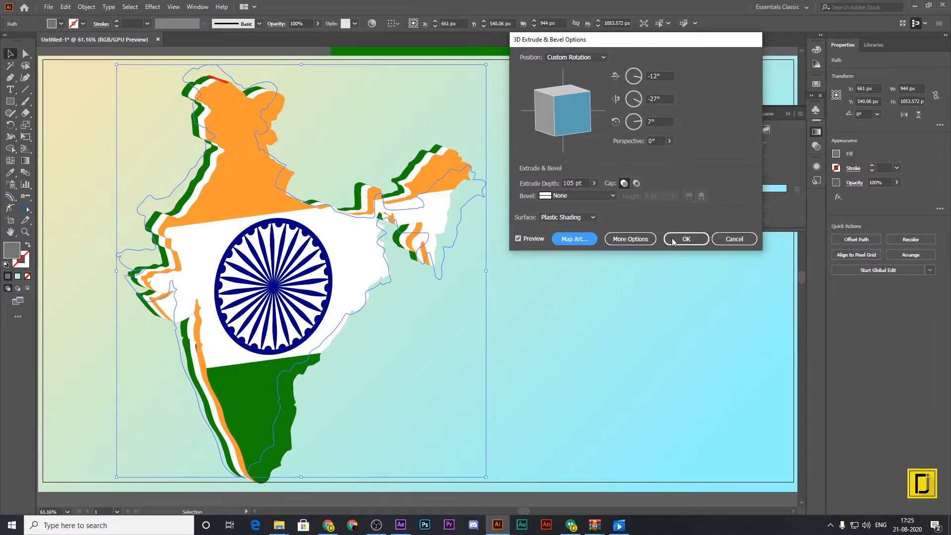
{"action": "left_click", "coordinate": [579, 240]}
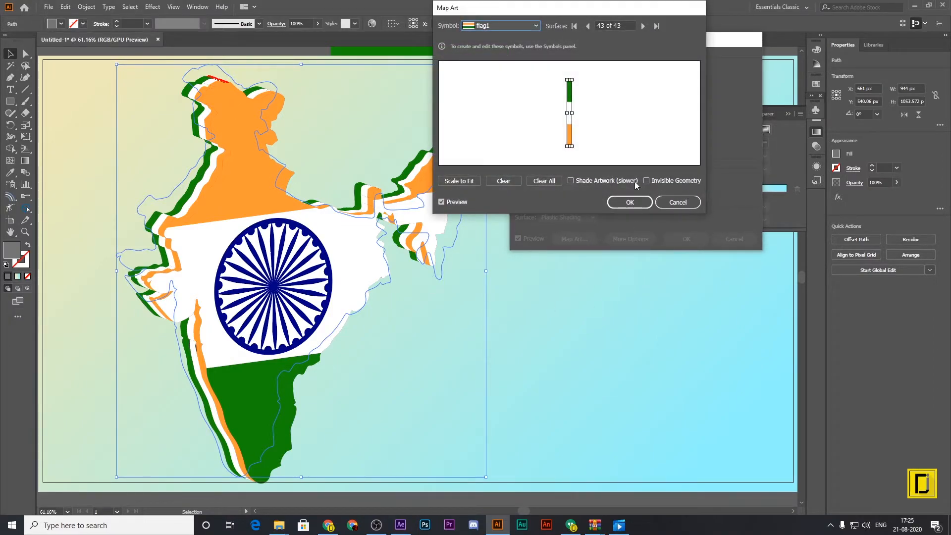
{"action": "left_click", "coordinate": [647, 181]}
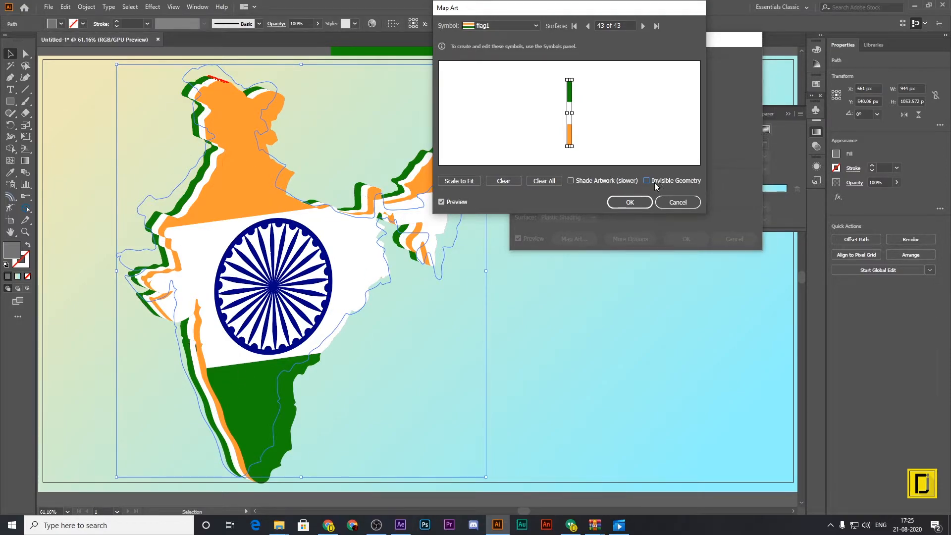
{"action": "left_click", "coordinate": [632, 199]}
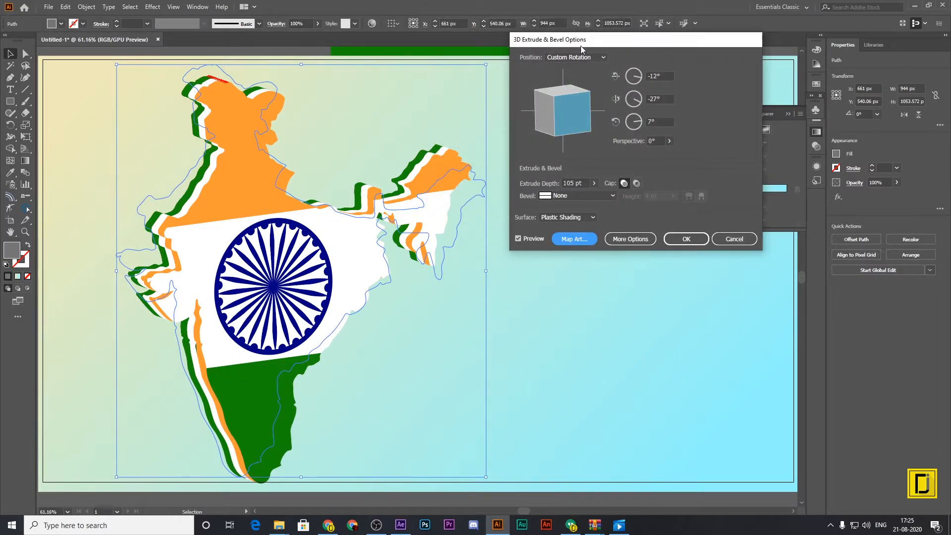
{"action": "left_click", "coordinate": [593, 194]}
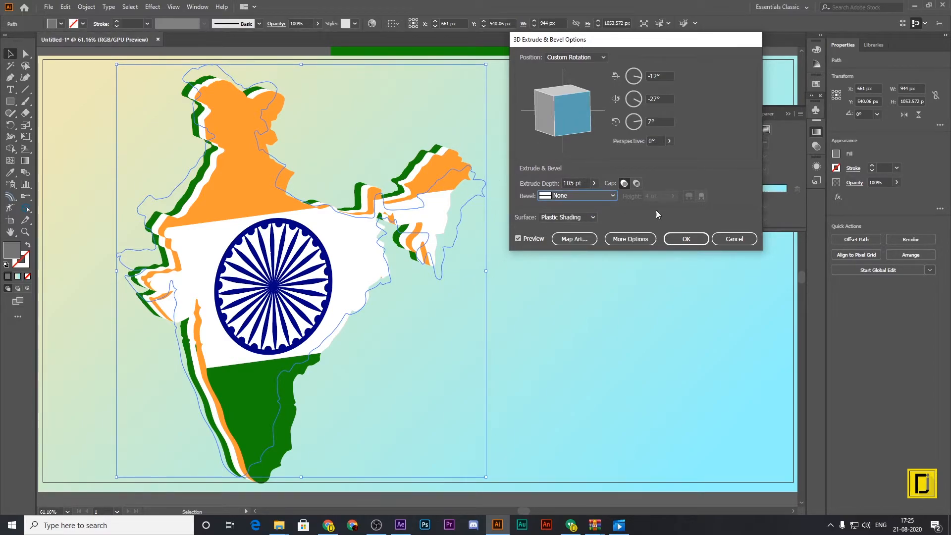
Rotate the extruded map to 31°, -19° and 24° about the X, Y and Z axes and apply the 3D effect.
{"action": "left_click_drag", "start_coordinate": [572, 112], "coordinate": [594, 127]}
{"action": "left_click", "coordinate": [573, 100]}
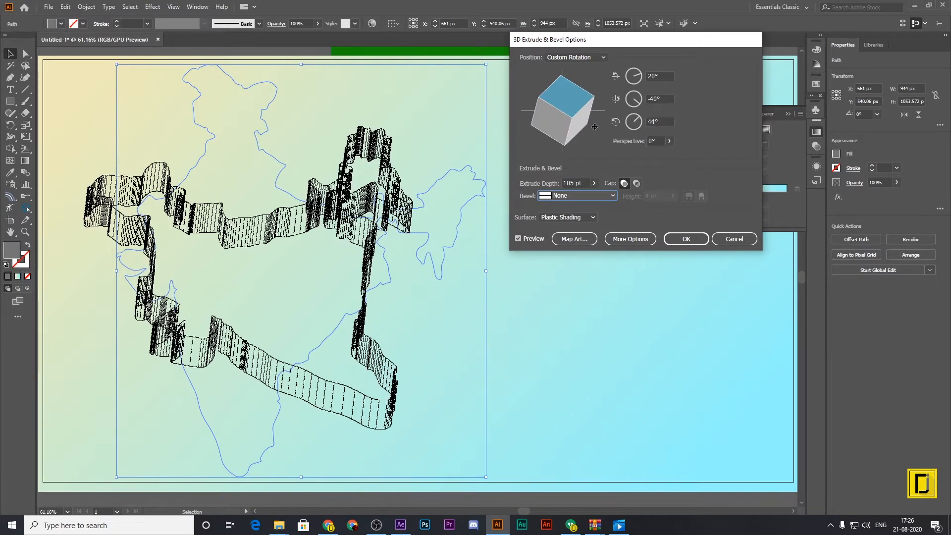
{"action": "mouse_move", "coordinate": [565, 95]}
{"action": "left_mouse_down"}
{"action": "mouse_move", "coordinate": [556, 78]}
{"action": "mouse_move", "coordinate": [554, 110]}
{"action": "mouse_move", "coordinate": [542, 108]}
{"action": "mouse_move", "coordinate": [571, 125]}
{"action": "mouse_move", "coordinate": [556, 94]}
{"action": "mouse_move", "coordinate": [556, 104]}
{"action": "left_mouse_up"}
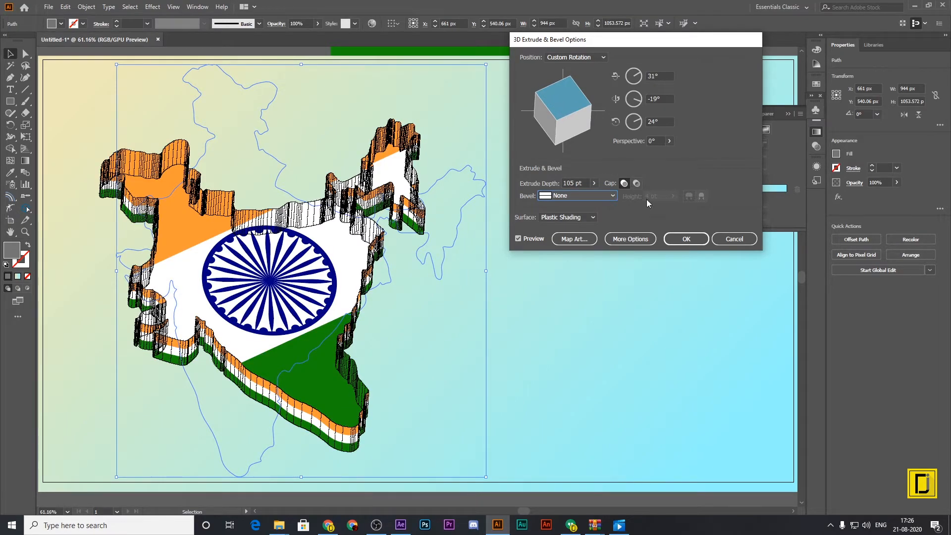
{"action": "left_click", "coordinate": [687, 240]}
Move the 3D map straight up on the artboard to a Y position of 470.06 px.
{"action": "left_click_drag", "start_coordinate": [322, 281], "coordinate": [326, 264]}
{"action": "left_click", "coordinate": [576, 264]}
{"action": "left_click", "coordinate": [308, 268]}
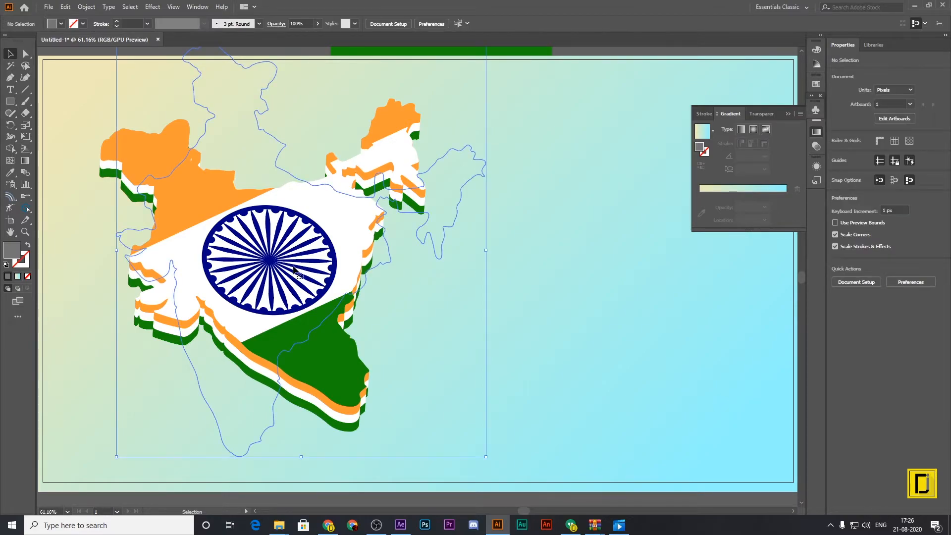
{"action": "left_click_drag", "start_coordinate": [315, 279], "coordinate": [340, 266]}
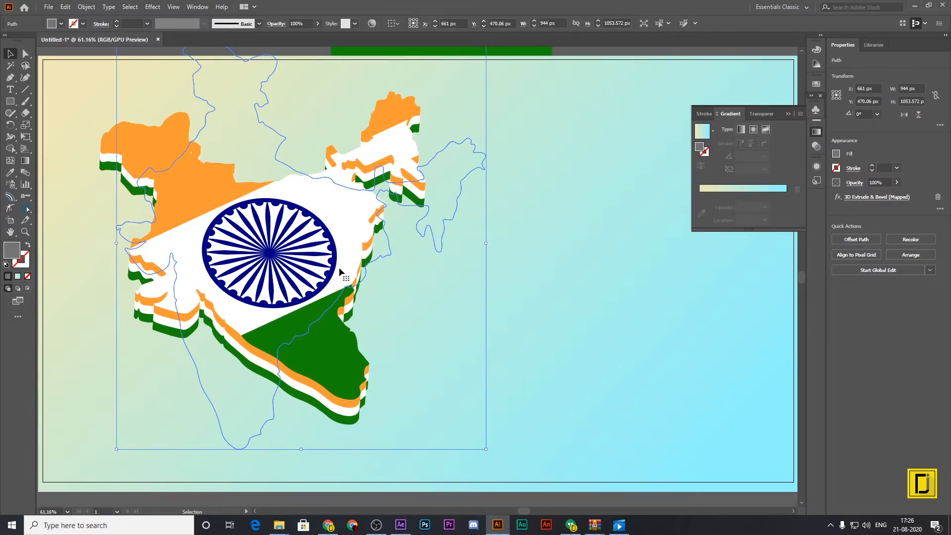
Add a black Multiply drop shadow to the map with 47% opacity, 5 px X offset, 30 px Y offset and 20 px blur.
{"action": "left_click", "coordinate": [150, 7]}
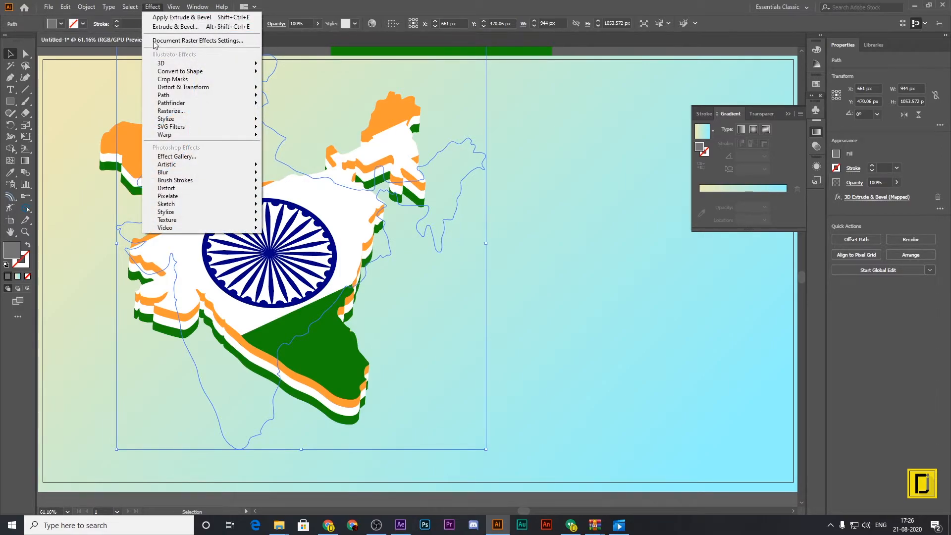
{"action": "mouse_move", "coordinate": [166, 119]}
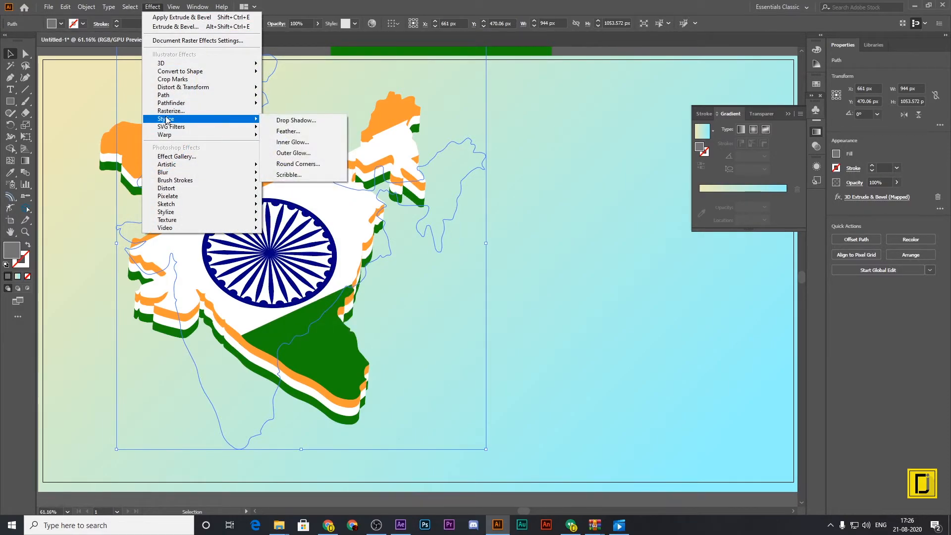
{"action": "left_click", "coordinate": [293, 119]}
{"action": "left_click", "coordinate": [508, 187]}
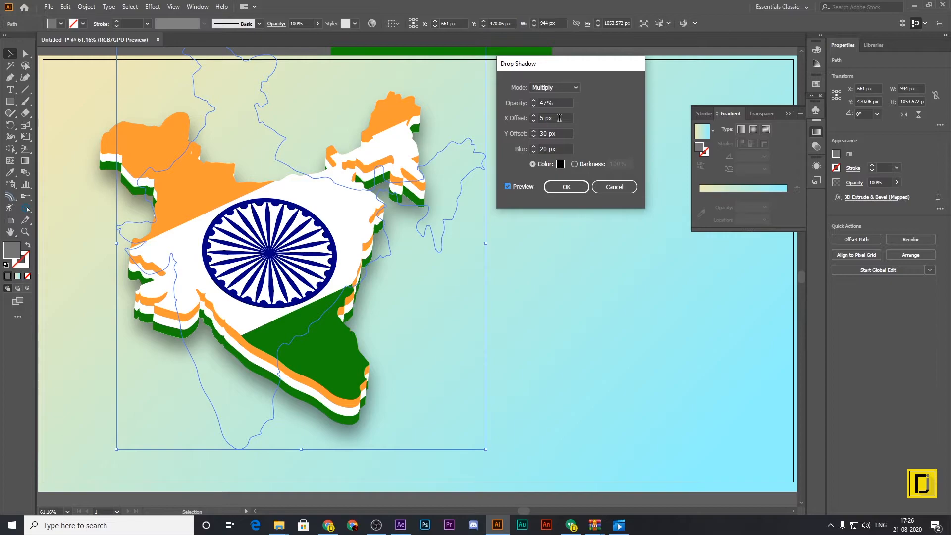
{"action": "left_click", "coordinate": [559, 134]}
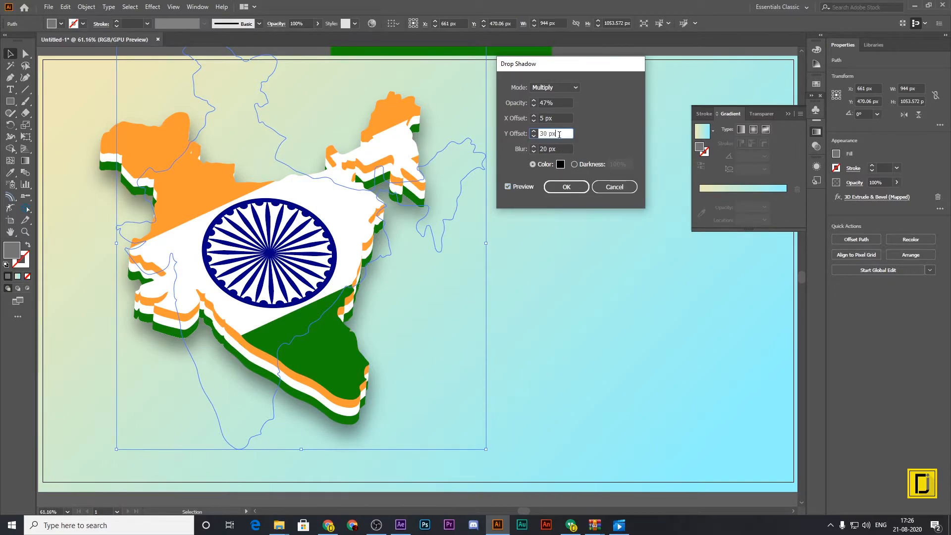
{"action": "left_click", "coordinate": [559, 149]}
{"action": "left_click", "coordinate": [566, 187]}
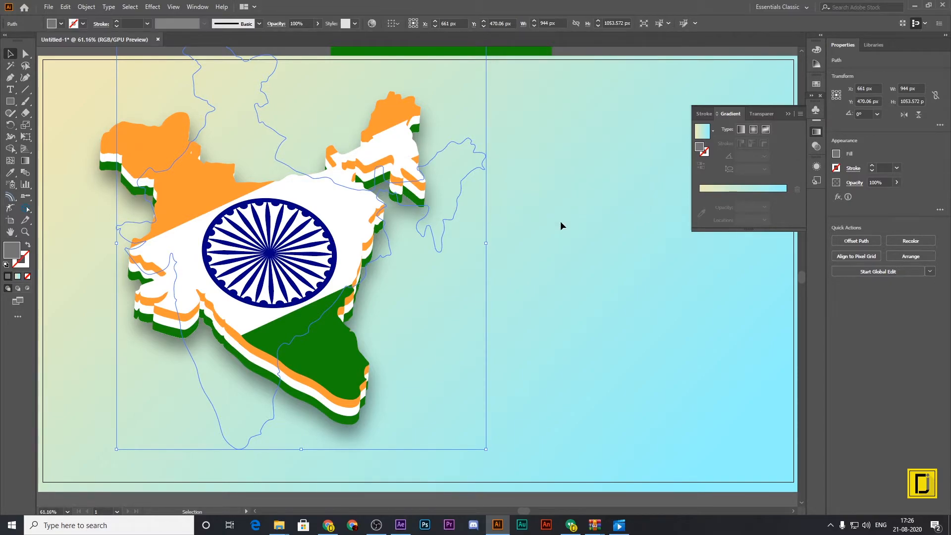
{"action": "left_click", "coordinate": [556, 358]}
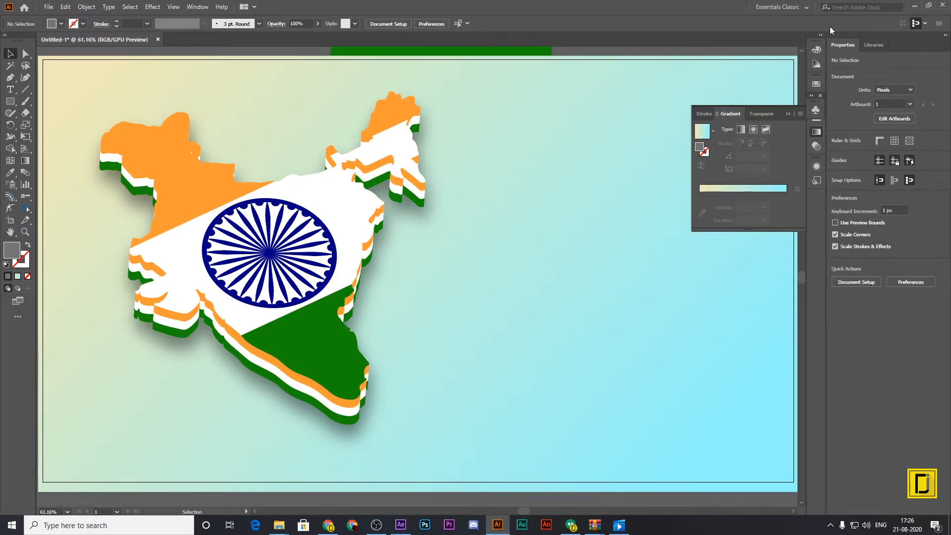
Hide the floating gradient settings and move the map up and to the left, to X 625 px, Y 418.06 px.
{"action": "left_click", "coordinate": [798, 117]}
{"action": "left_click_drag", "start_coordinate": [366, 221], "coordinate": [352, 221]}
{"action": "left_click", "coordinate": [497, 204]}
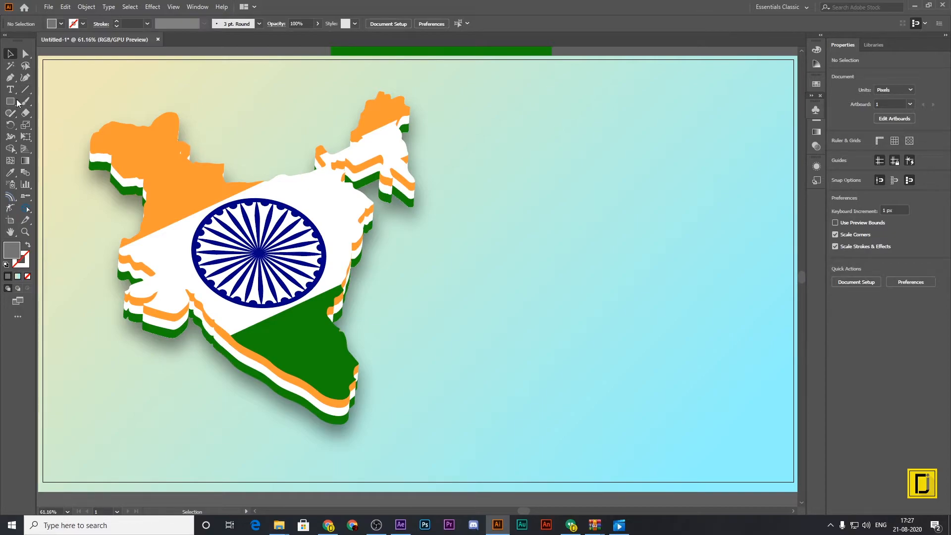
{"action": "left_click_drag", "start_coordinate": [320, 315], "coordinate": [305, 287]}
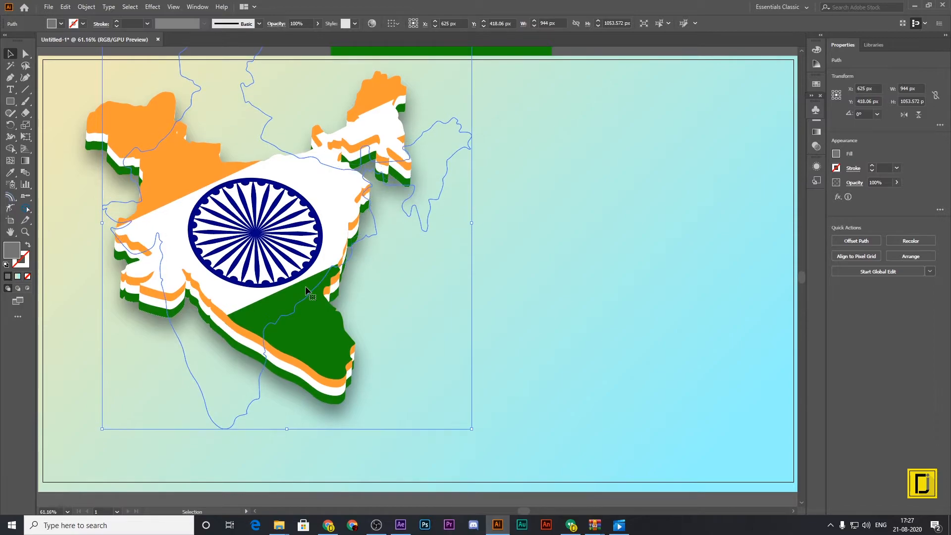
{"action": "left_click", "coordinate": [541, 275]}
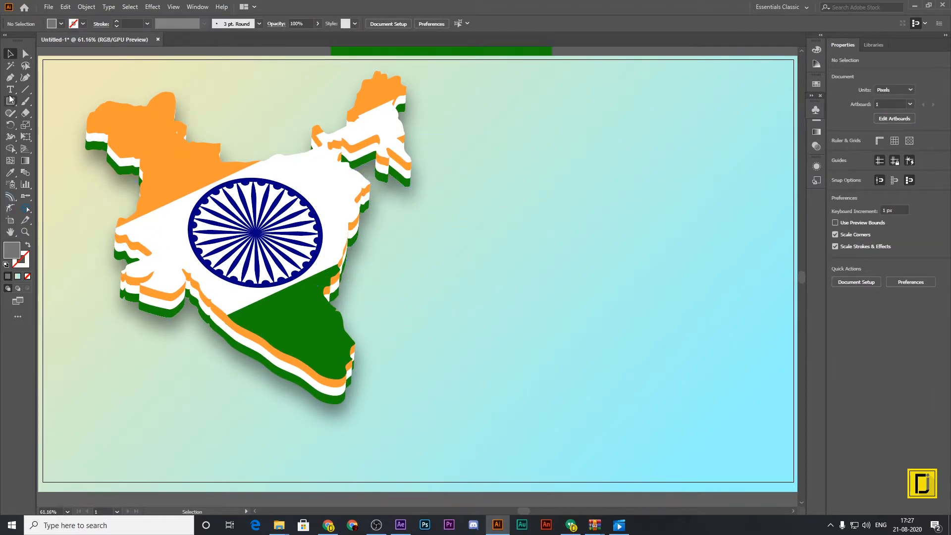
Place a new text object in the upper middle of the artboard, beside the map.
{"action": "key", "text": "t"}
{"action": "left_click", "coordinate": [471, 208]}
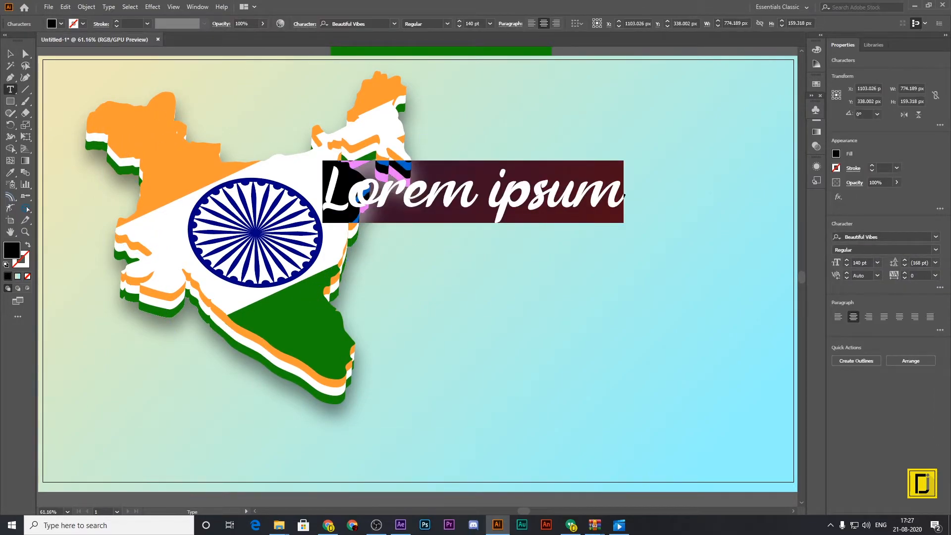
{"action": "key", "text": "alt+Tab"}
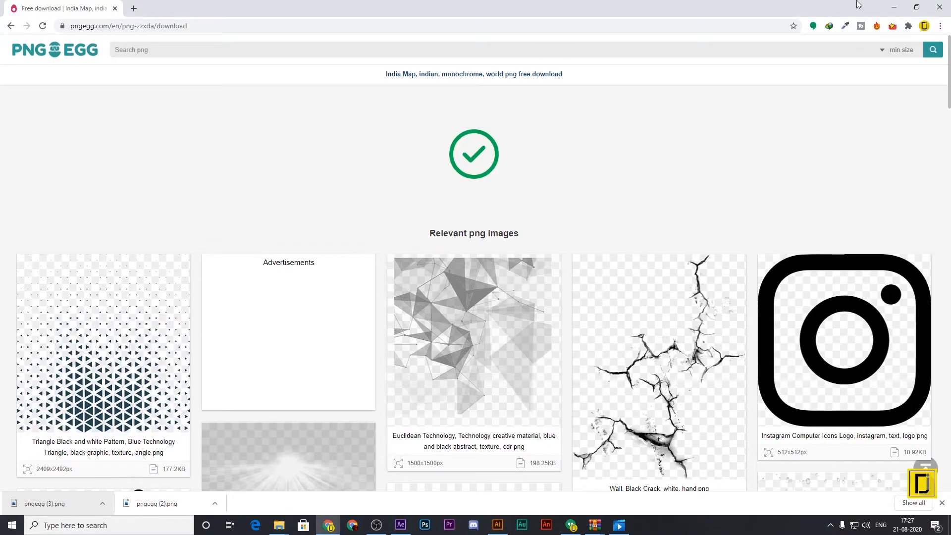
{"action": "key", "text": "alt+Tab"}
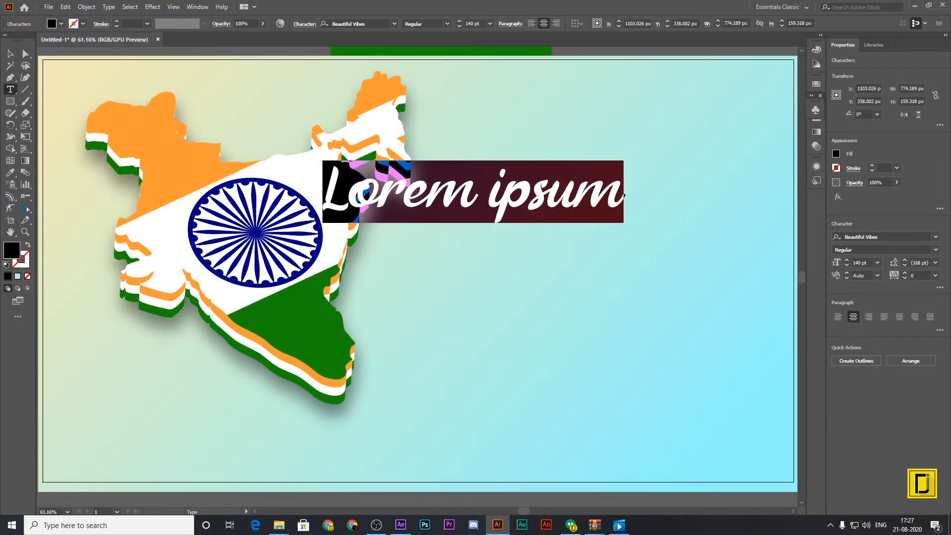
{"action": "key", "text": "alt+Tab"}
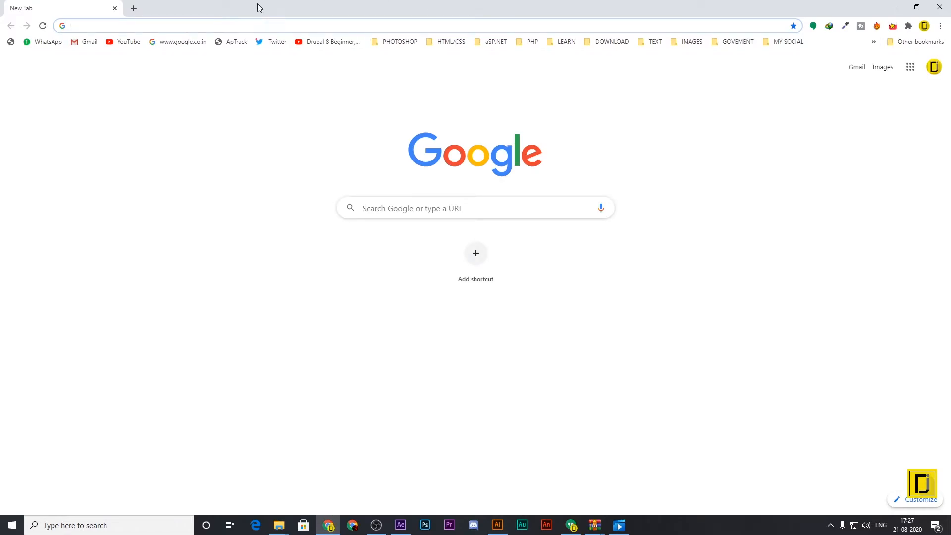
{"action": "key", "text": "alt+Tab"}
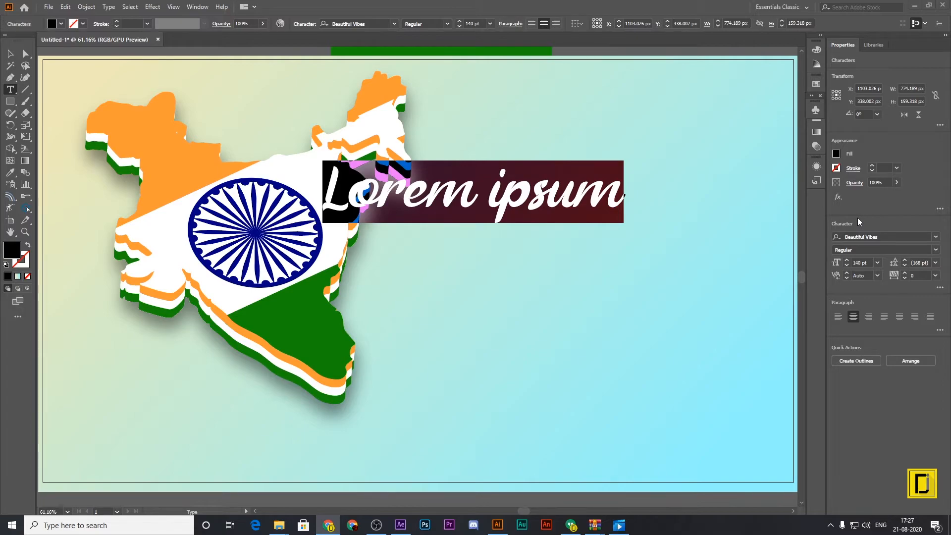
Replace the placeholder text with "Sare Jahan Se Achcha".
{"action": "left_click", "coordinate": [500, 199]}
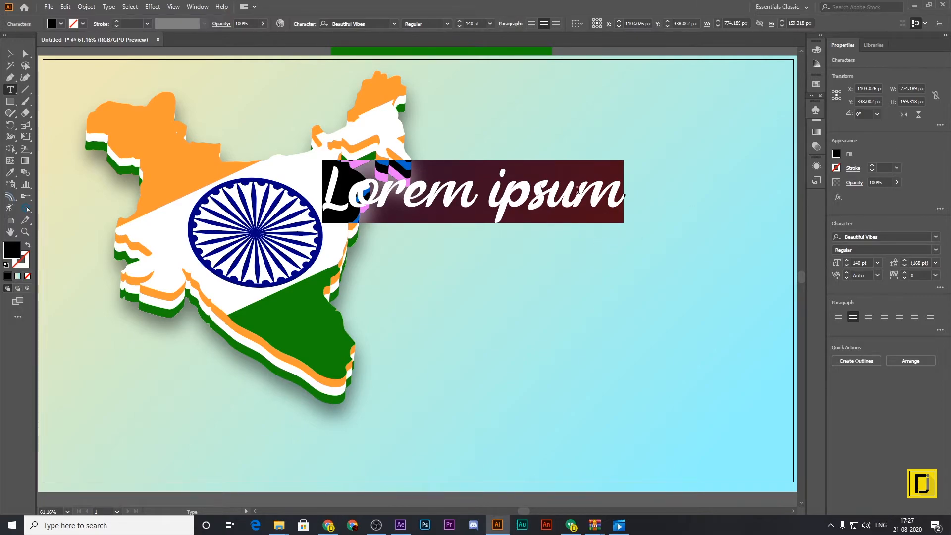
{"action": "double_click", "coordinate": [578, 193]}
{"action": "key", "text": "ctrl+a"}
{"action": "key", "text": "BackSpace"}
{"action": "type", "text": "S"}
{"action": "key", "text": "BackSpace"}
{"action": "type", "text": "Sr"}
{"action": "key", "text": "BackSpace"}
{"action": "type", "text": "are"}
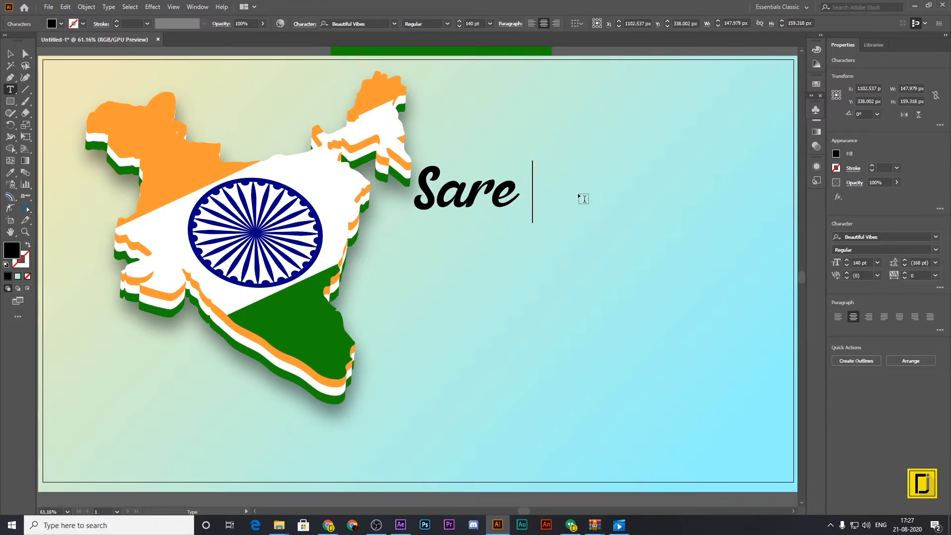
{"action": "type", "text": " Ja"}
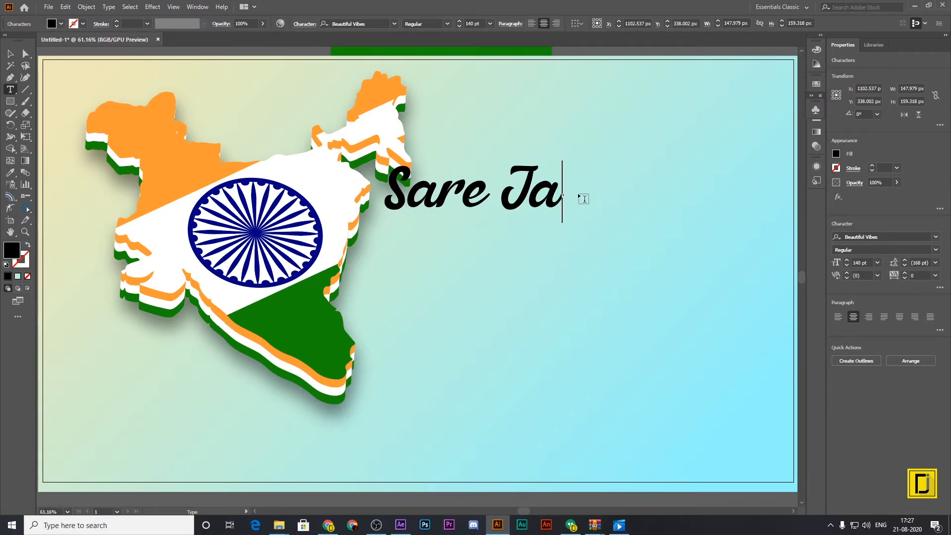
{"action": "type", "text": "han Se A"}
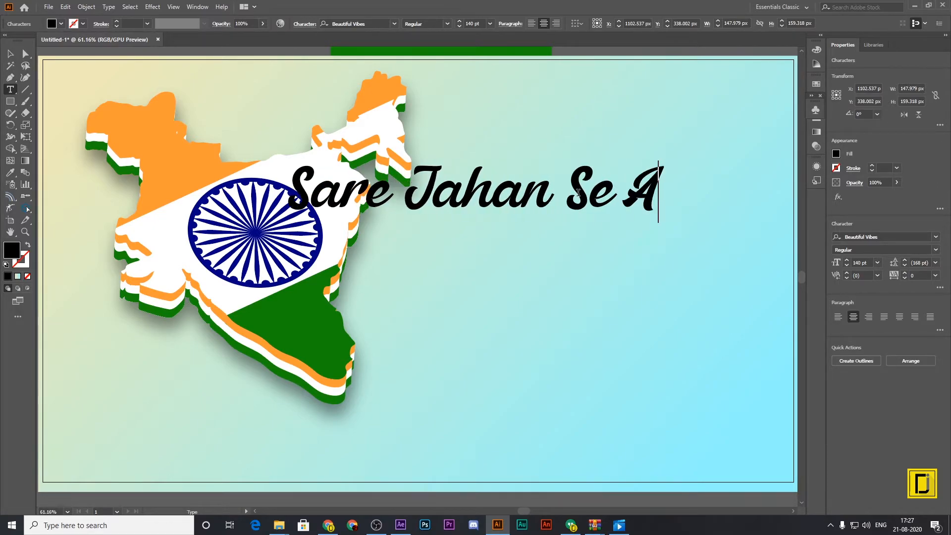
{"action": "type", "text": "ch"}
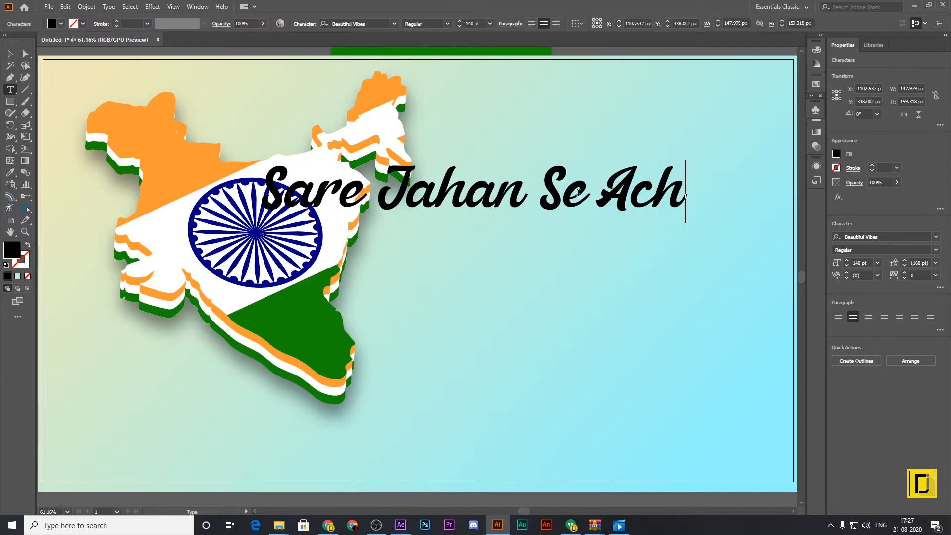
{"action": "type", "text": "cha"}
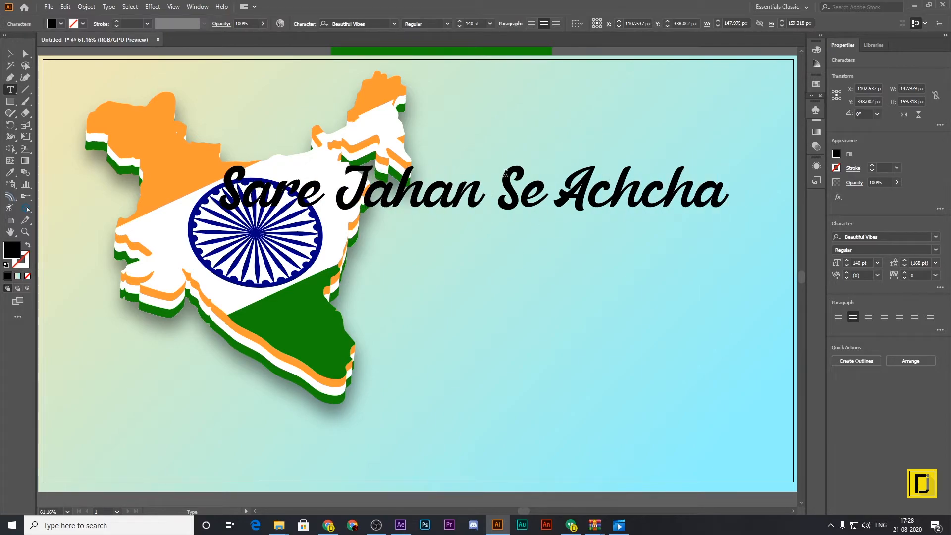
Break the text onto a second line before "Se" and move it right of the map to X 1409.5 px, Y 442 px.
{"action": "left_click", "coordinate": [501, 186]}
{"action": "key", "text": "Return"}
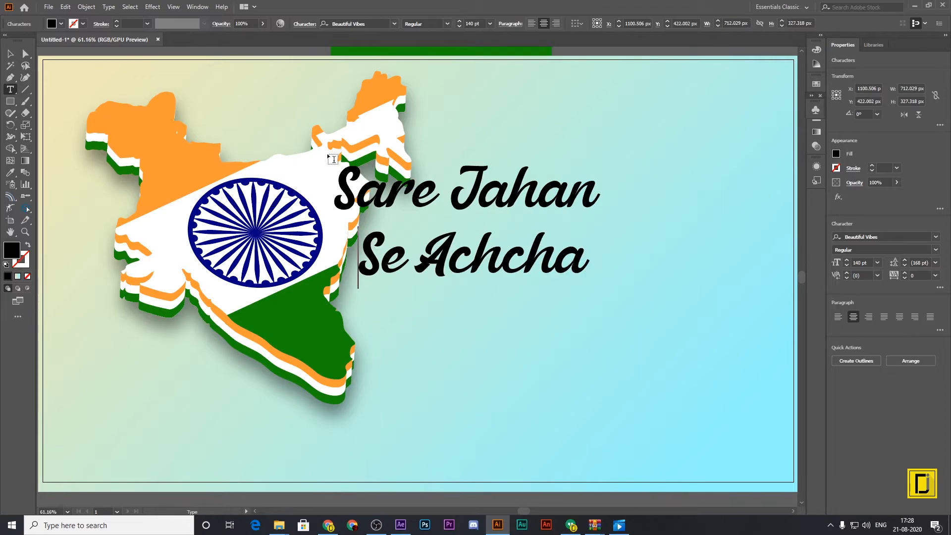
{"action": "key", "text": "Escape"}
{"action": "left_click_drag", "start_coordinate": [455, 232], "coordinate": [575, 240]}
Reduce the font size of the words "Sare" and "Achcha" to 72 pt.
{"action": "key", "text": "t"}
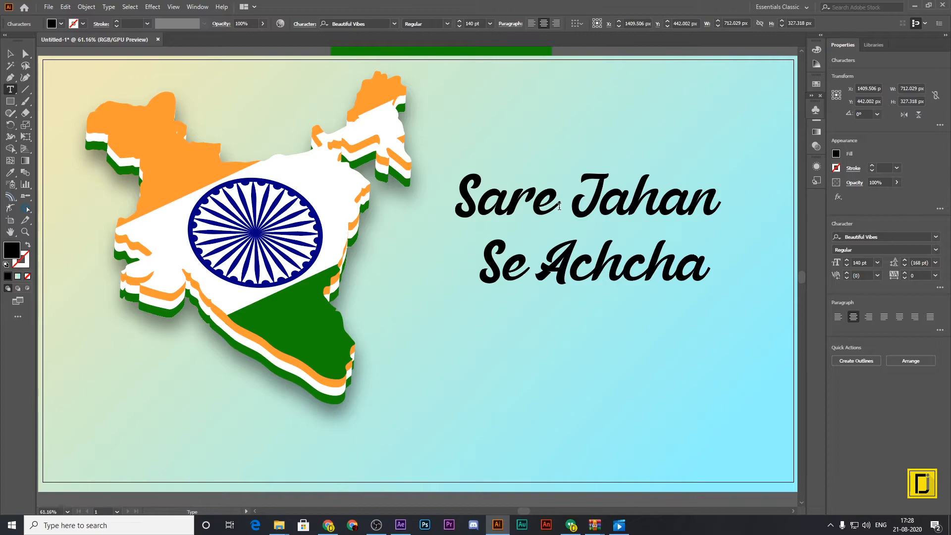
{"action": "left_click_drag", "start_coordinate": [557, 207], "coordinate": [440, 198]}
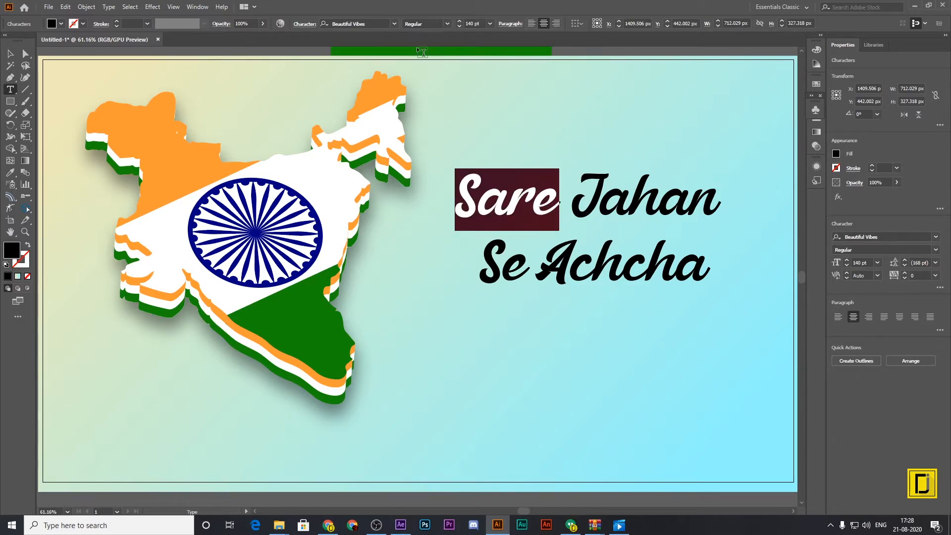
{"action": "left_click", "coordinate": [490, 24]}
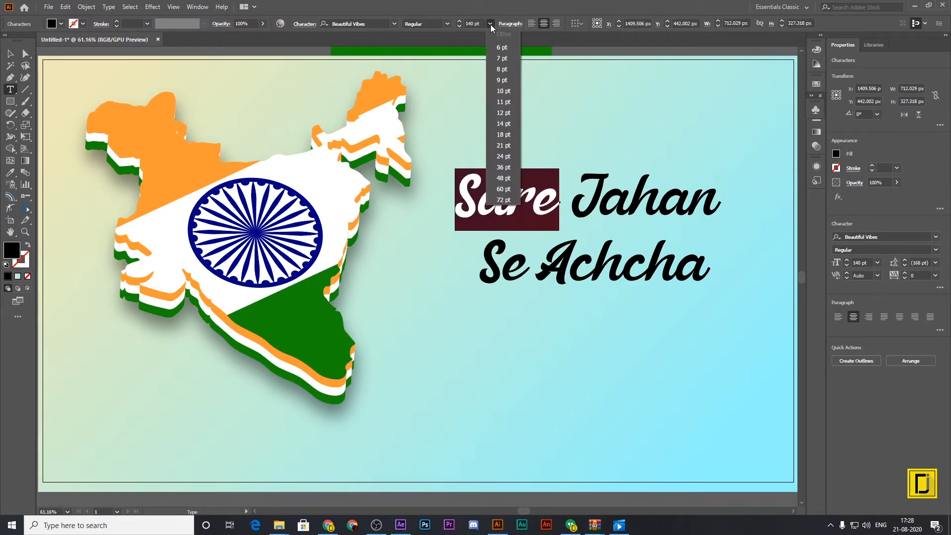
{"action": "left_click", "coordinate": [503, 188]}
{"action": "left_click", "coordinate": [548, 199]}
{"action": "left_click_drag", "start_coordinate": [547, 199], "coordinate": [696, 202]}
{"action": "left_click_drag", "start_coordinate": [536, 270], "coordinate": [753, 272]}
{"action": "left_click", "coordinate": [489, 24]}
{"action": "left_click", "coordinate": [506, 202]}
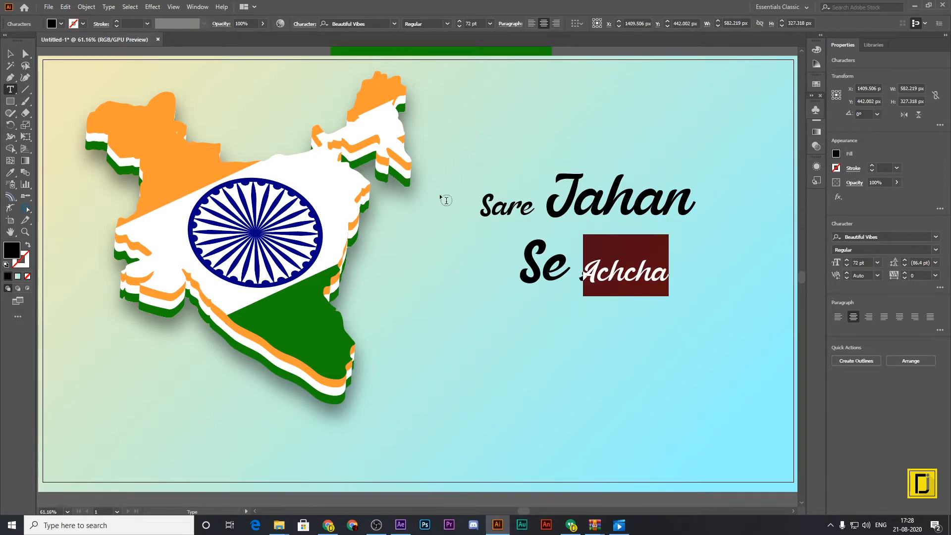
Enlarge the text block to about 978 × 550 px and position it at X 1408.68 px, Y 549 px.
{"action": "left_click", "coordinate": [10, 53]}
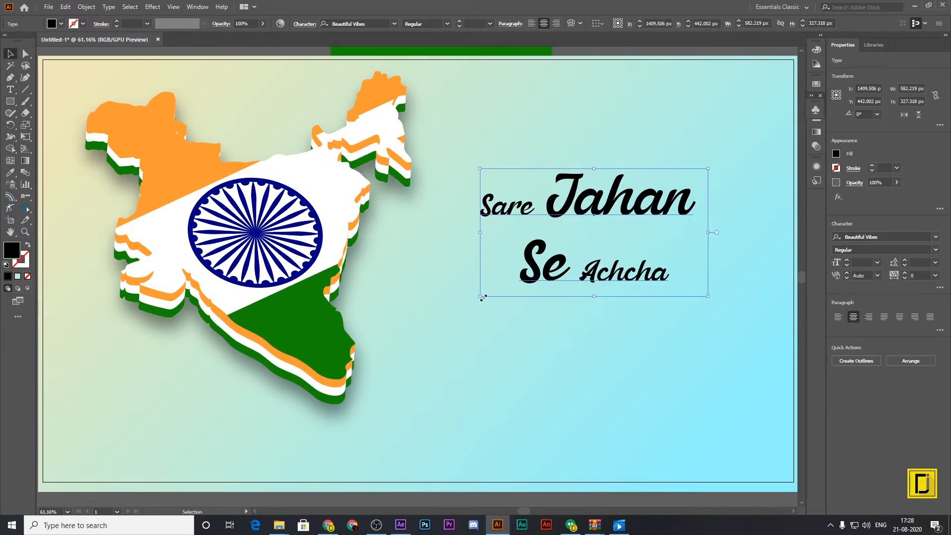
{"action": "left_click_drag", "start_coordinate": [476, 298], "coordinate": [355, 363]}
{"action": "left_click_drag", "start_coordinate": [711, 168], "coordinate": [747, 146]}
{"action": "left_click_drag", "start_coordinate": [647, 209], "coordinate": [689, 235]}
Set the font size of the word "Sare" to 140 pt.
{"action": "double_click", "coordinate": [472, 238]}
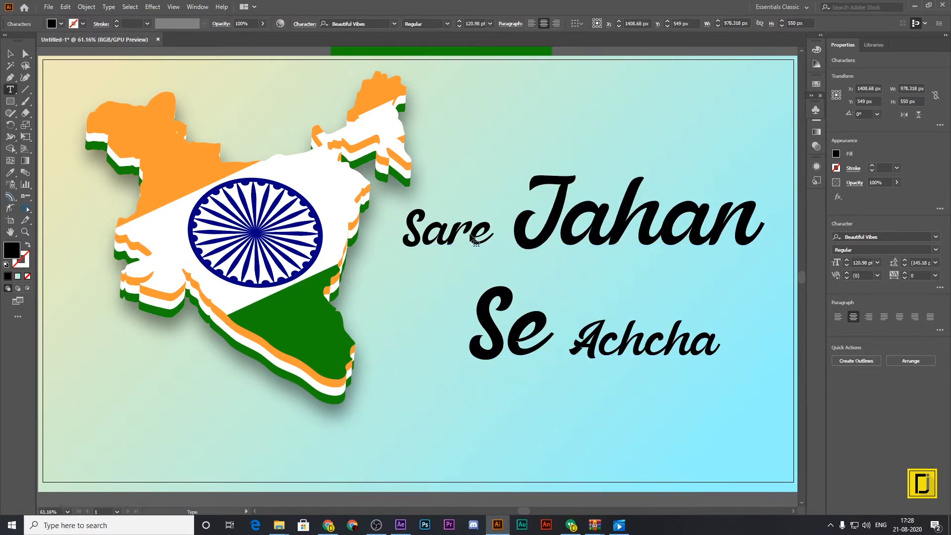
{"action": "left_click_drag", "start_coordinate": [481, 233], "coordinate": [409, 231]}
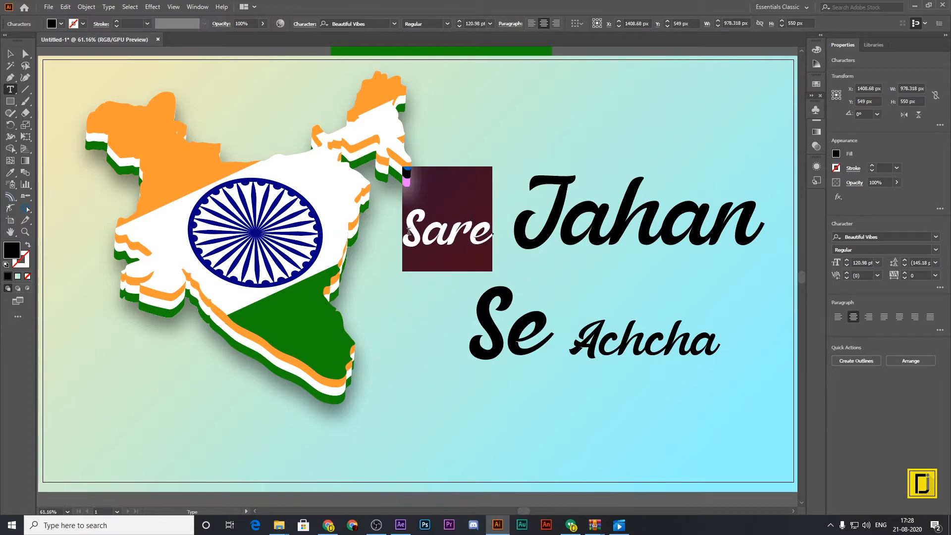
{"action": "left_click", "coordinate": [491, 23]}
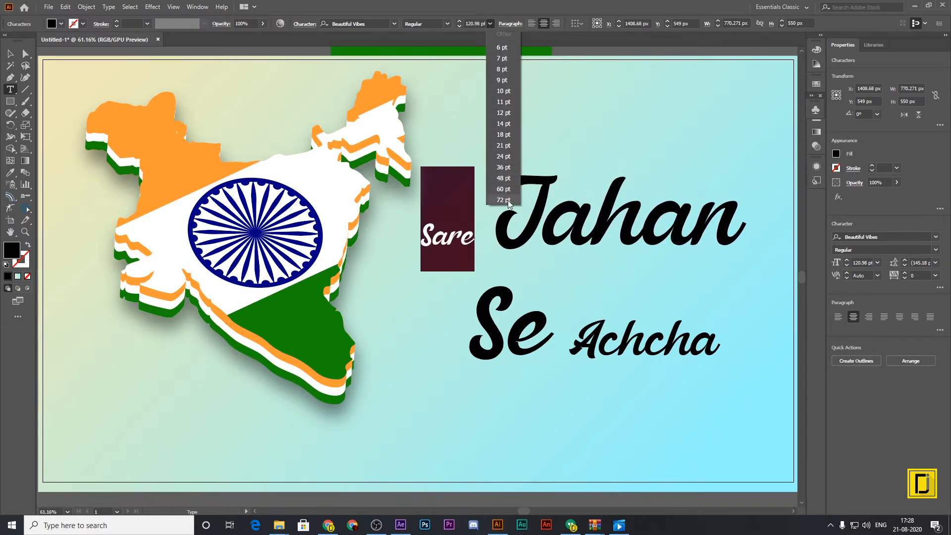
{"action": "left_click", "coordinate": [503, 200]}
{"action": "left_click", "coordinate": [468, 23]}
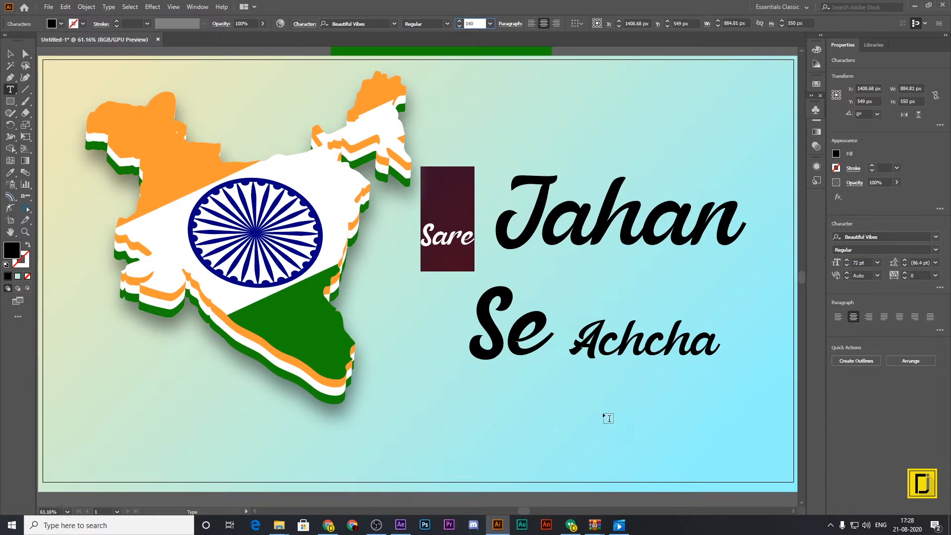
{"action": "type", "text": "140"}
{"action": "key", "text": "Return"}
Set the word "Achcha" to 140 pt and move the whole text block to X 1441.68 px, Y 541 px.
{"action": "left_click_drag", "start_coordinate": [577, 337], "coordinate": [718, 335]}
{"action": "left_click", "coordinate": [482, 23]}
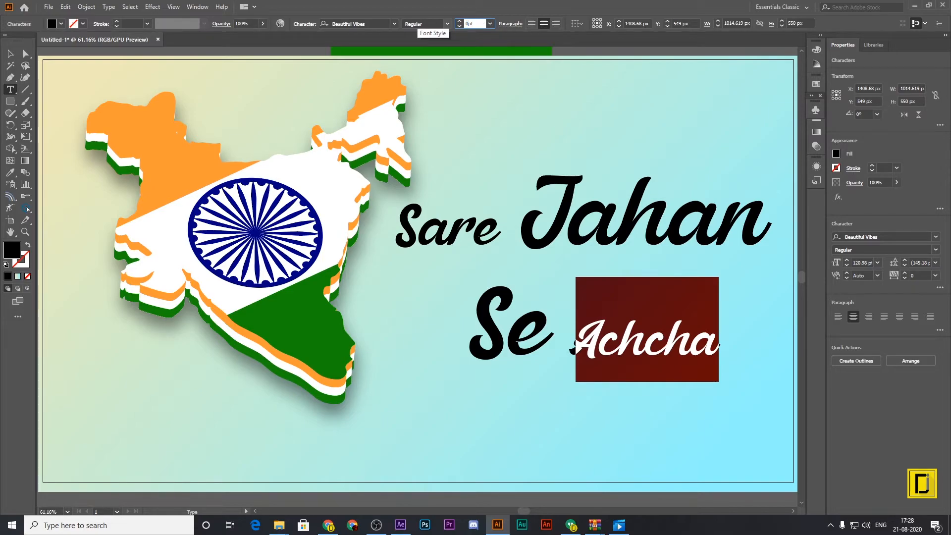
{"action": "type", "text": "140"}
{"action": "key", "text": "Return"}
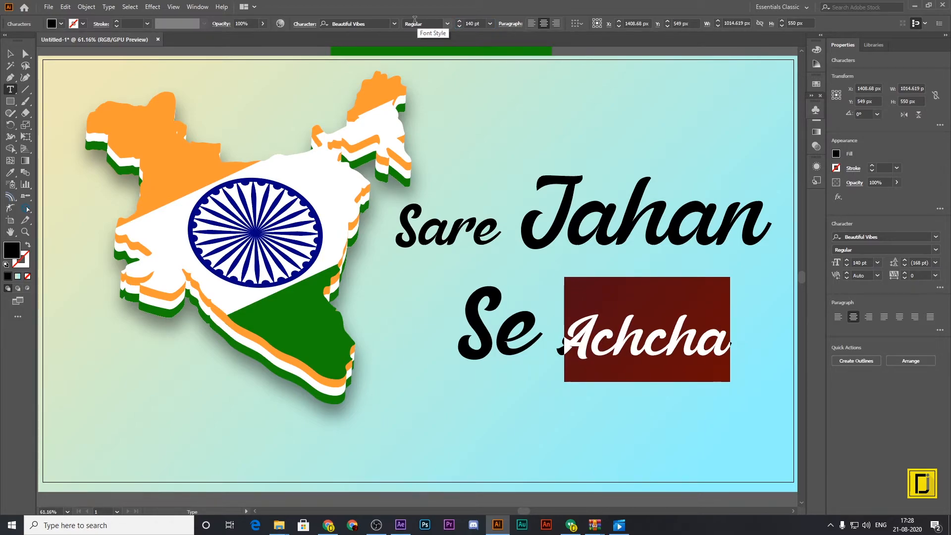
{"action": "left_click", "coordinate": [9, 53]}
{"action": "left_click_drag", "start_coordinate": [668, 238], "coordinate": [677, 233]}
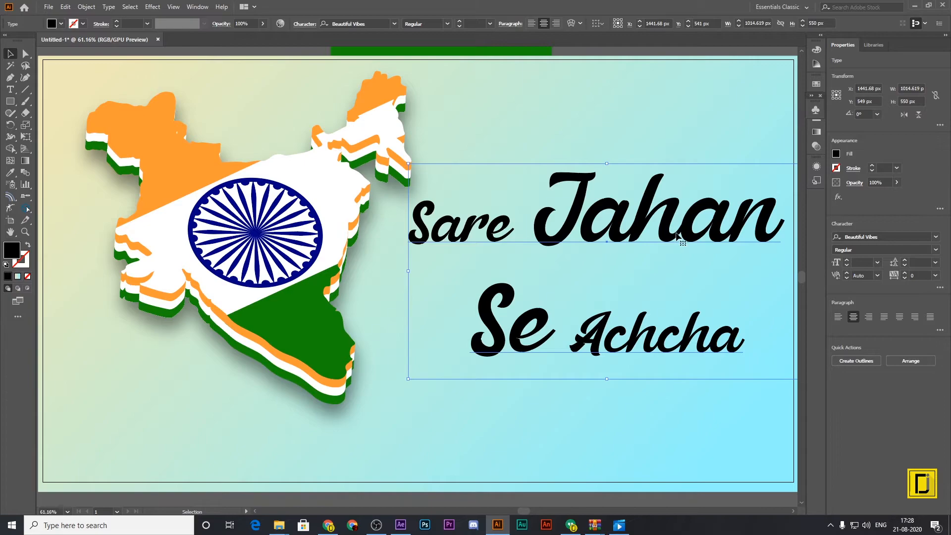
Fill all the text with white, hex ffffff.
{"action": "double_click", "coordinate": [639, 234]}
{"action": "key", "text": "ctrl+a"}
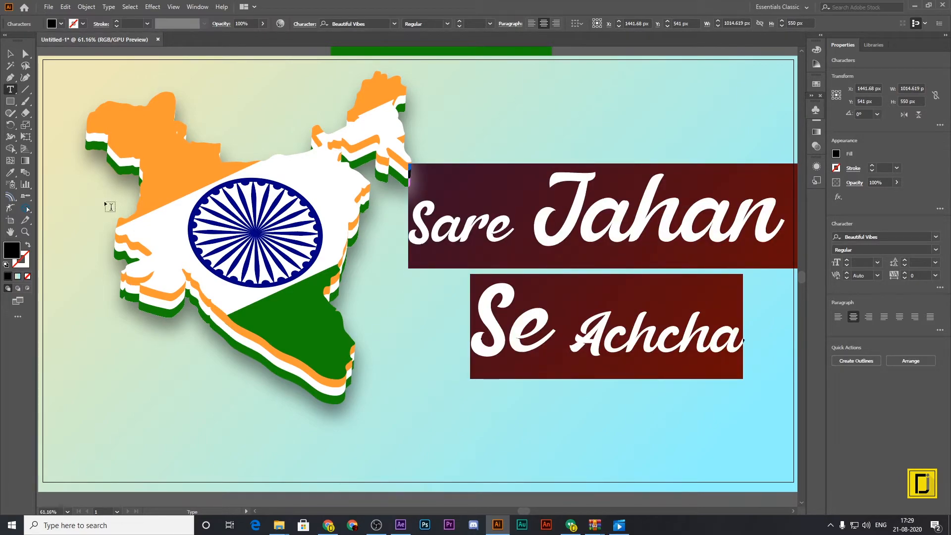
{"action": "double_click", "coordinate": [11, 249]}
{"action": "type", "text": "ffffff"}
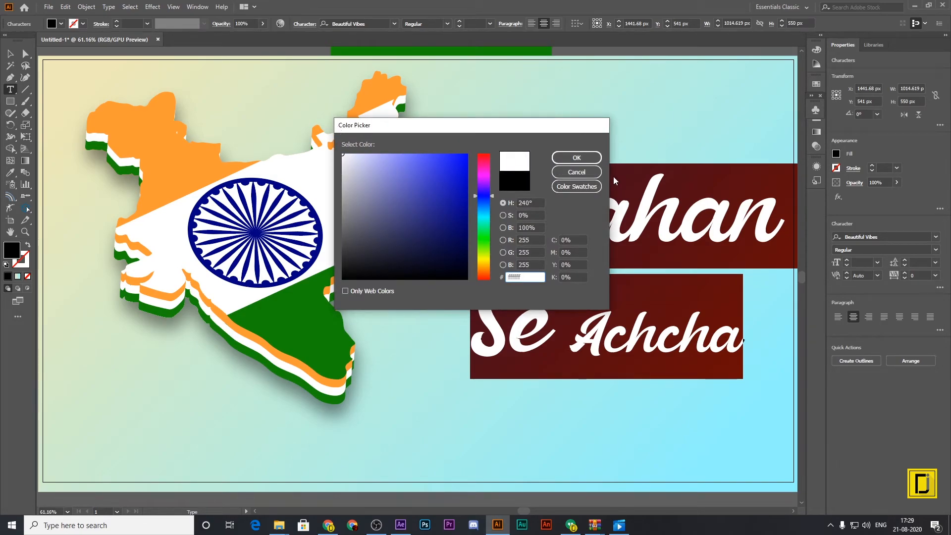
{"action": "left_click", "coordinate": [597, 158]}
{"action": "left_click", "coordinate": [11, 53]}
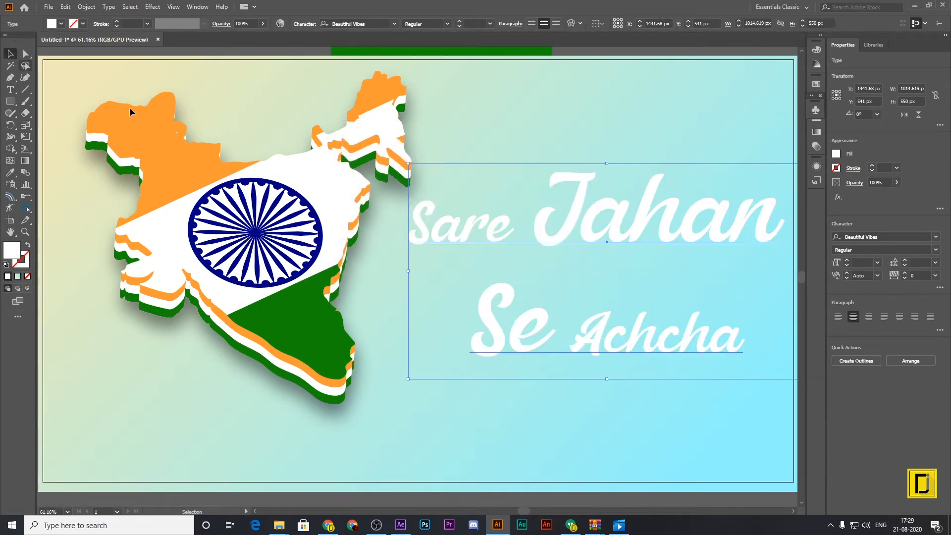
Duplicate the text block to X 1117.68 px, Y 568 px and fill the copy with navy, hex 000080.
{"action": "left_click_drag", "start_coordinate": [582, 205], "coordinate": [454, 216]}
{"action": "double_click", "coordinate": [455, 213]}
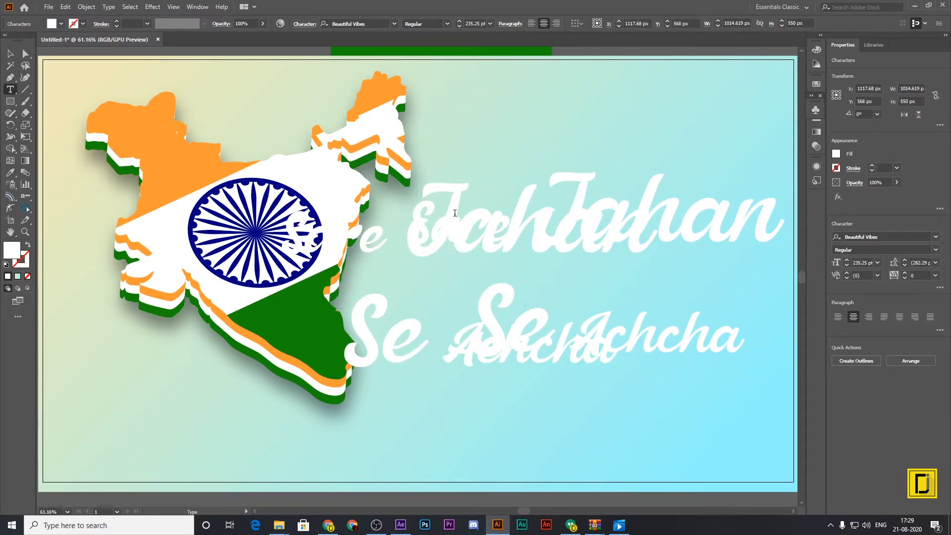
{"action": "triple_click", "coordinate": [455, 213]}
{"action": "key", "text": "ctrl+a"}
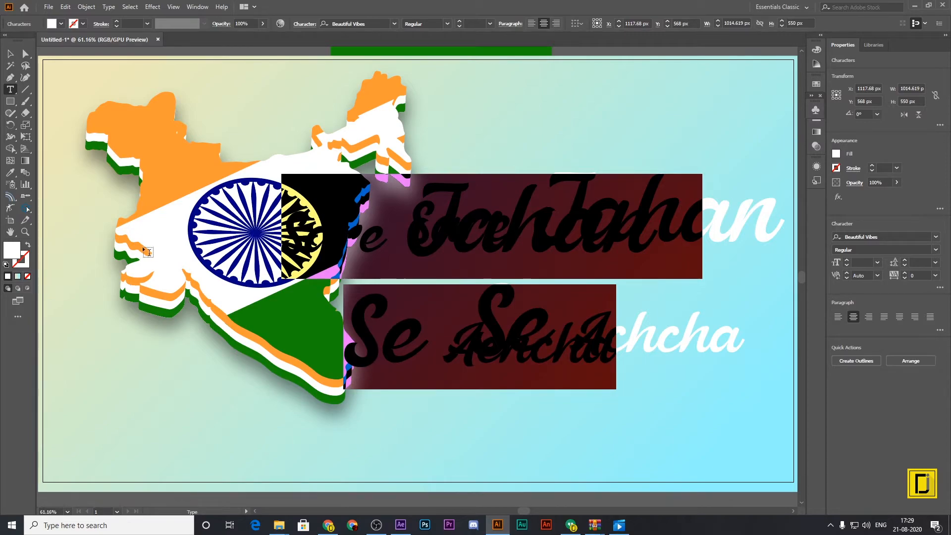
{"action": "double_click", "coordinate": [6, 251]}
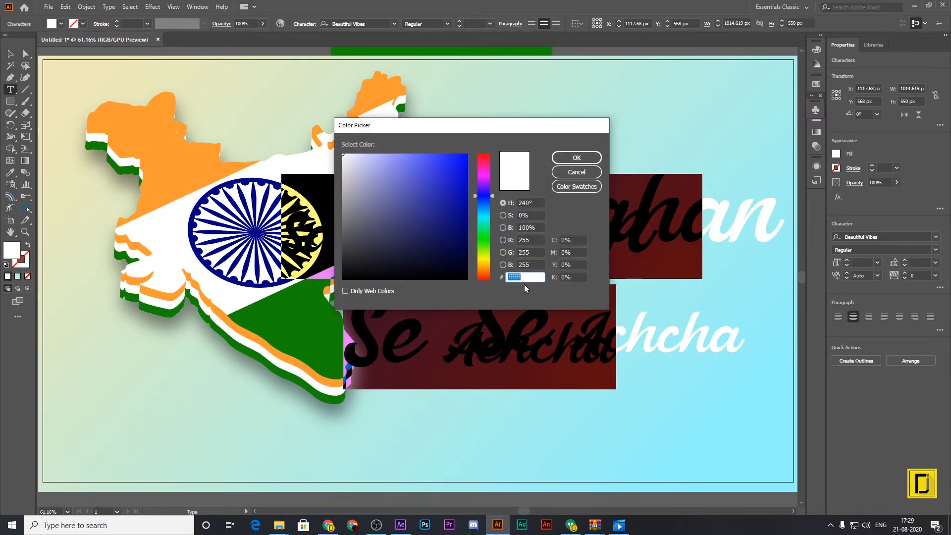
{"action": "type", "text": "000080"}
{"action": "key", "text": "Return"}
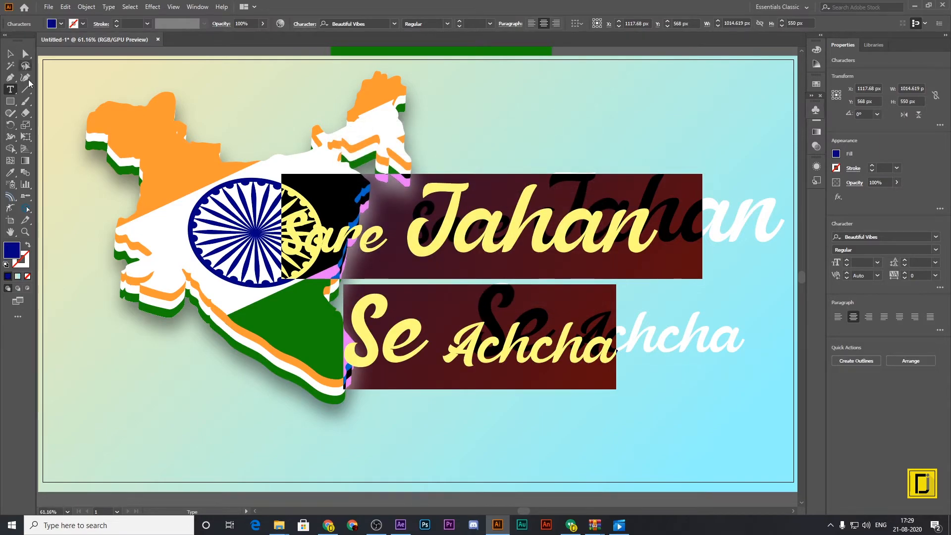
Move the navy copy to slightly below the white text at X 1454.68 px, and bring the white text to the front.
{"action": "left_click", "coordinate": [10, 54]}
{"action": "left_click_drag", "start_coordinate": [509, 238], "coordinate": [641, 238]}
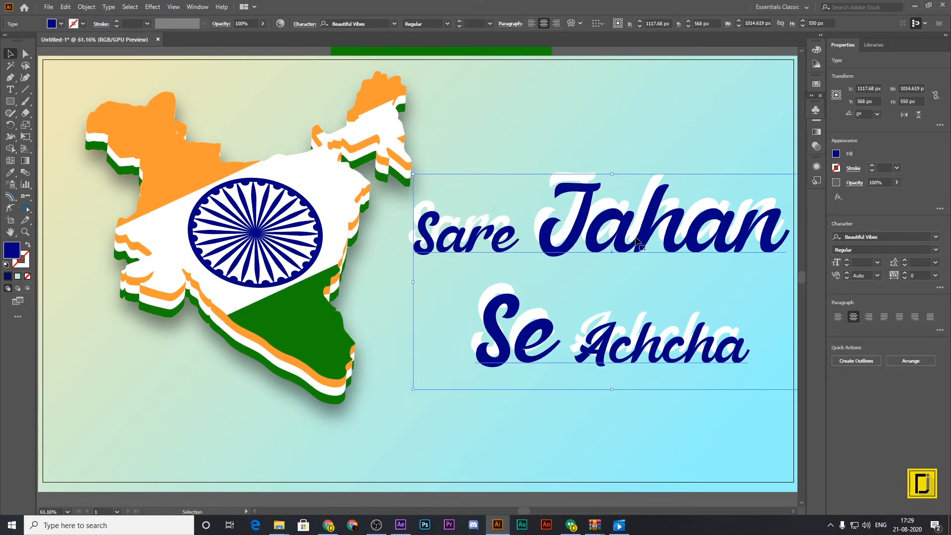
{"action": "left_click_drag", "start_coordinate": [584, 192], "coordinate": [583, 210]}
{"action": "left_click", "coordinate": [579, 176]}
{"action": "right_click", "coordinate": [580, 176]}
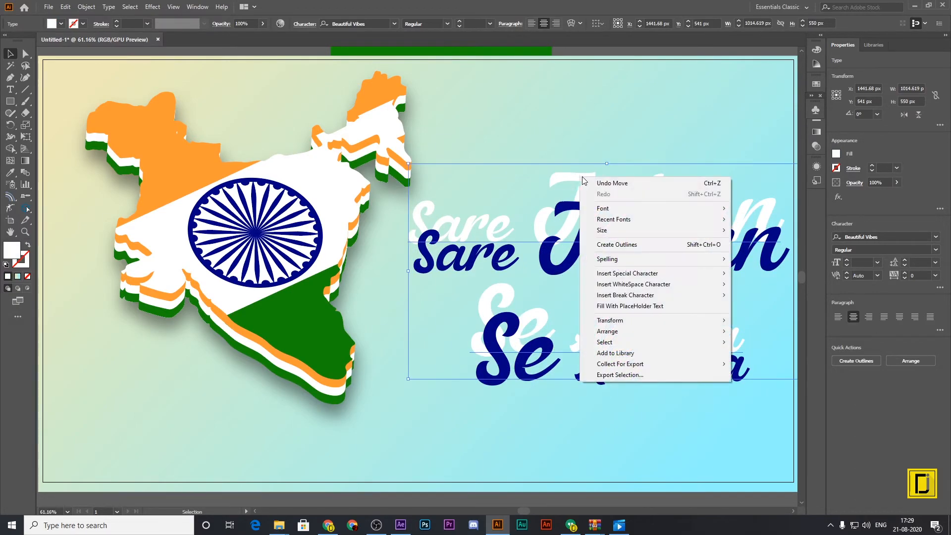
{"action": "mouse_move", "coordinate": [614, 335]}
{"action": "left_click", "coordinate": [748, 330]}
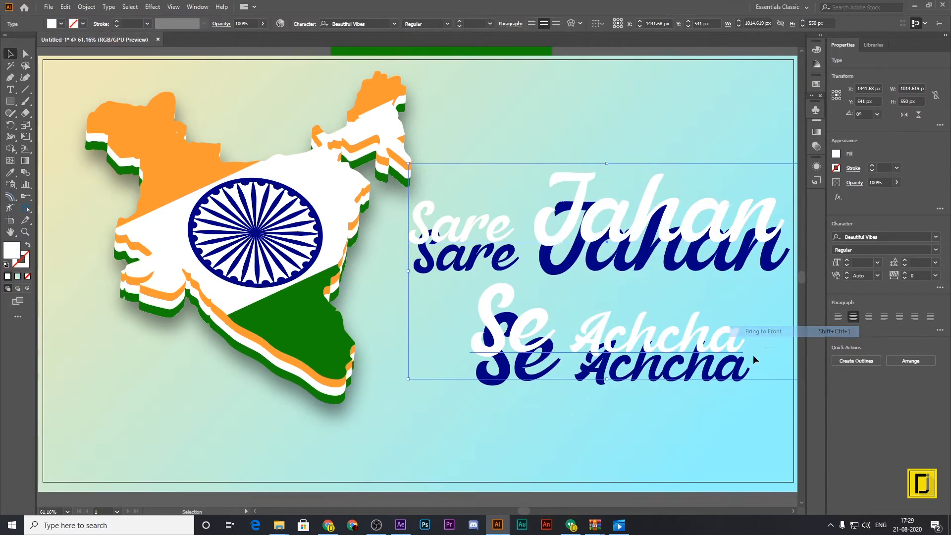
Lay the white text over the navy copy, offset about 7 px to the left, and select both text blocks.
{"action": "left_click_drag", "start_coordinate": [585, 237], "coordinate": [590, 264]}
{"action": "left_click_drag", "start_coordinate": [679, 440], "coordinate": [581, 210]}
{"action": "key", "text": "a"}
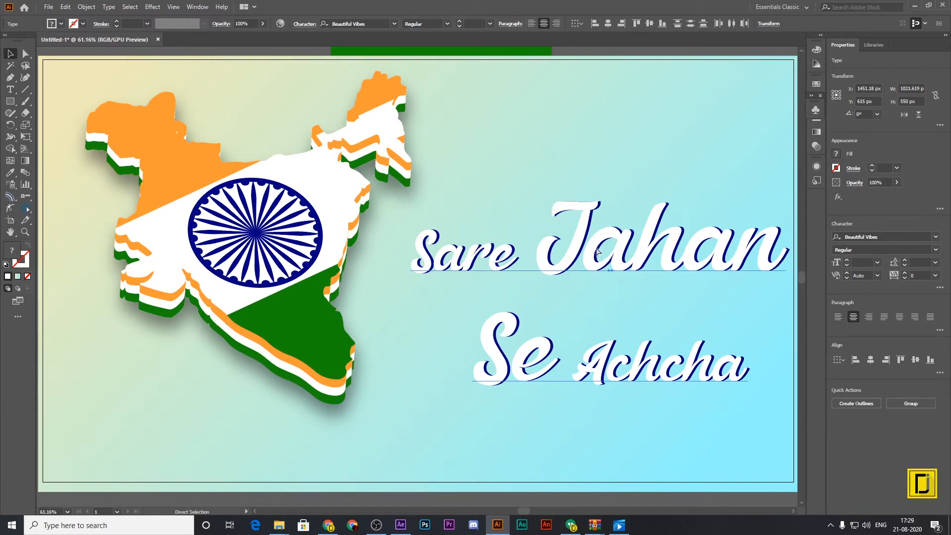
Group the white and navy text, nudge it slightly up and left, and move the India map down and left.
{"action": "key", "text": "ctrl+g"}
{"action": "key", "text": "v"}
{"action": "left_click_drag", "start_coordinate": [597, 251], "coordinate": [593, 242]}
{"action": "left_click", "coordinate": [640, 403]}
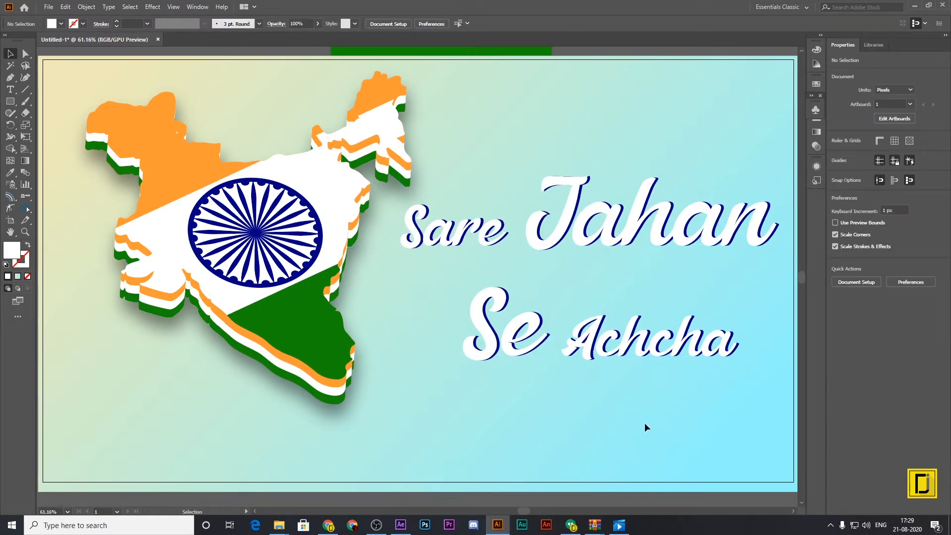
{"action": "left_click_drag", "start_coordinate": [306, 265], "coordinate": [282, 283]}
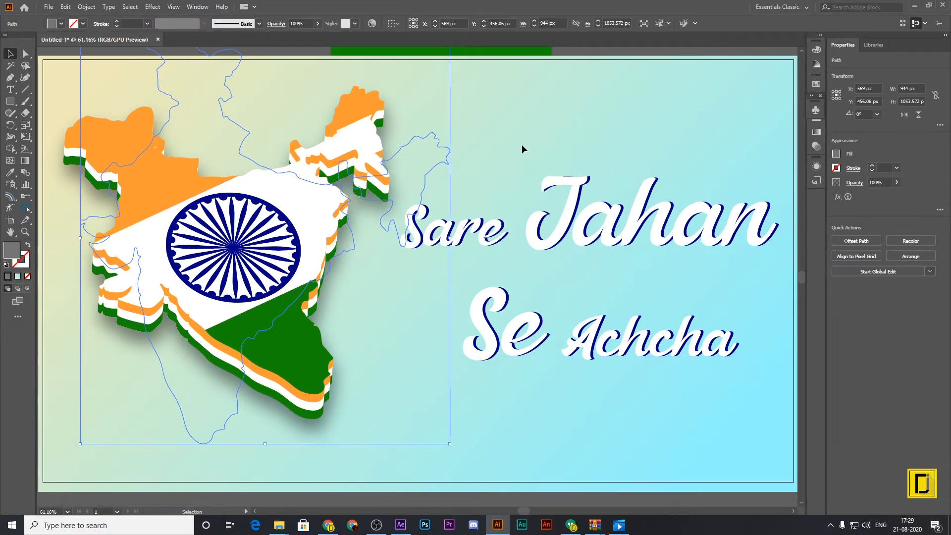
{"action": "left_click", "coordinate": [533, 154]}
{"action": "scroll", "coordinate": [538, 157], "scroll_direction": "up", "scroll_amount": 3}
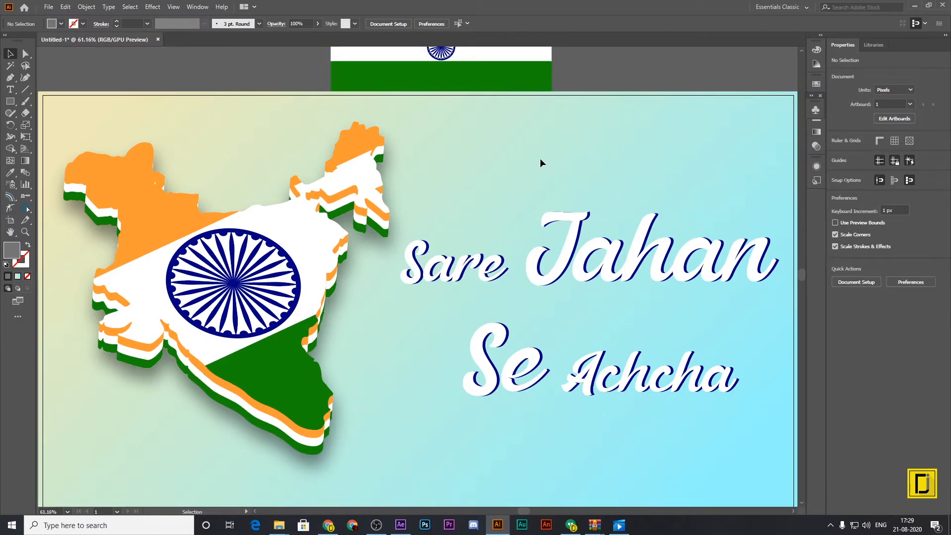
{"action": "scroll", "coordinate": [540, 158], "scroll_direction": "up", "scroll_amount": 4}
{"action": "left_click_drag", "start_coordinate": [513, 109], "coordinate": [457, 312]}
{"action": "scroll", "coordinate": [450, 363], "scroll_direction": "down", "scroll_amount": 5}
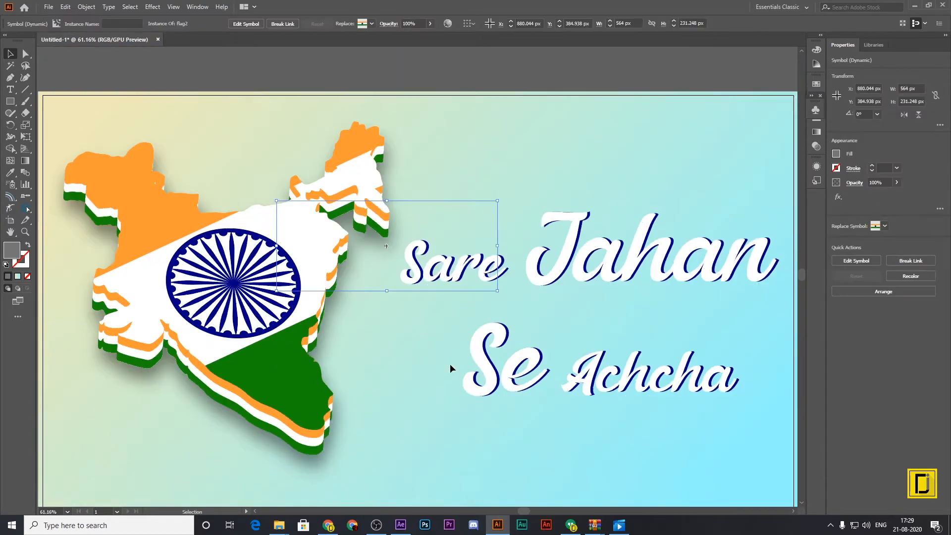
{"action": "right_click", "coordinate": [403, 237]}
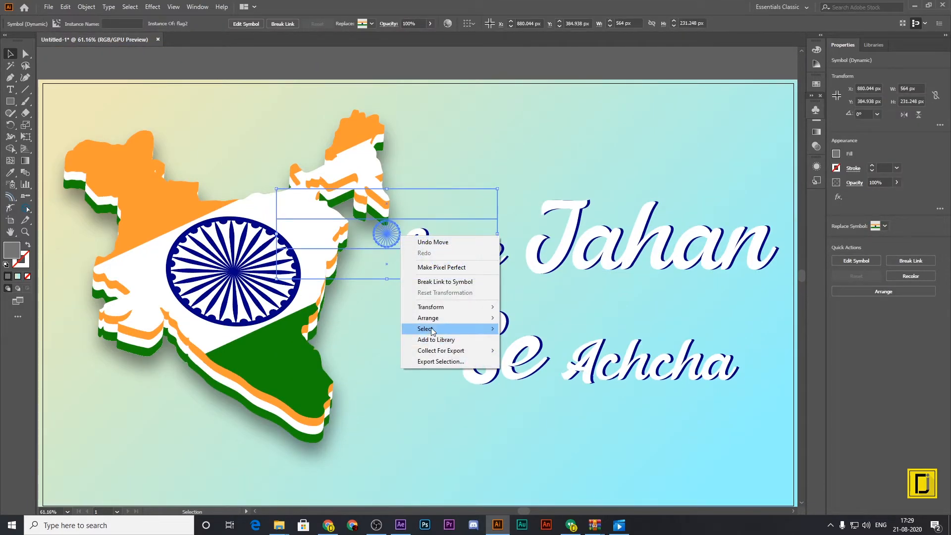
{"action": "mouse_move", "coordinate": [446, 317]}
{"action": "left_click", "coordinate": [531, 322]}
{"action": "scroll", "coordinate": [558, 391], "scroll_direction": "down", "scroll_amount": 4}
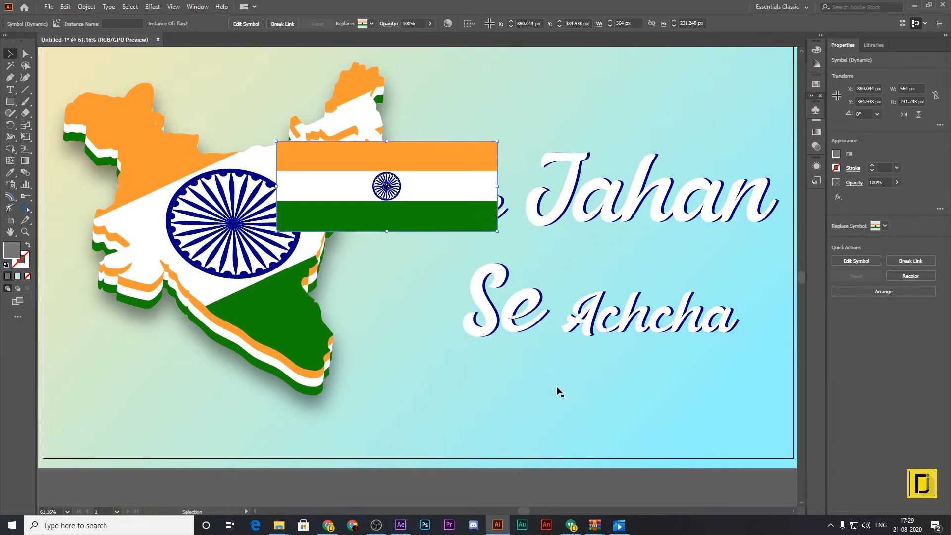
{"action": "left_click_drag", "start_coordinate": [428, 200], "coordinate": [218, 441]}
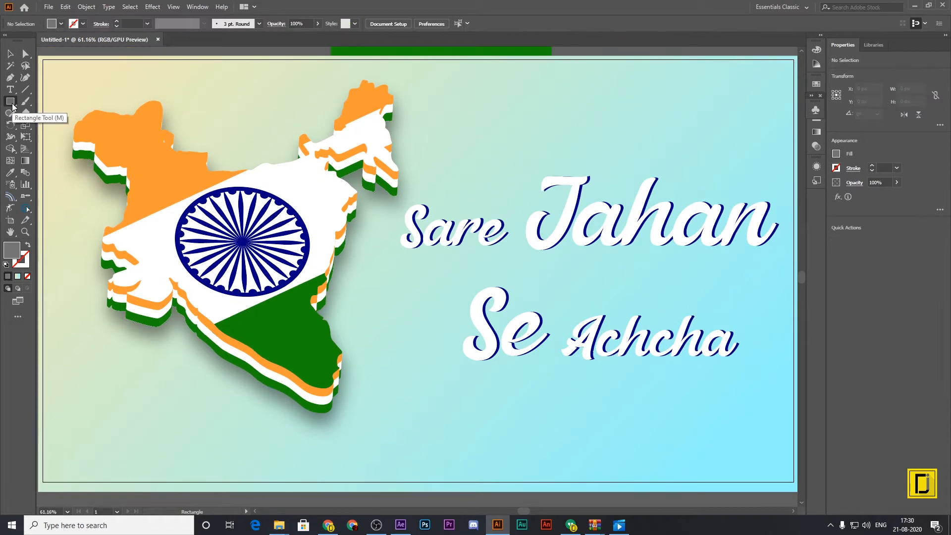
{"action": "left_click_drag", "start_coordinate": [181, 233], "coordinate": [182, 238]}
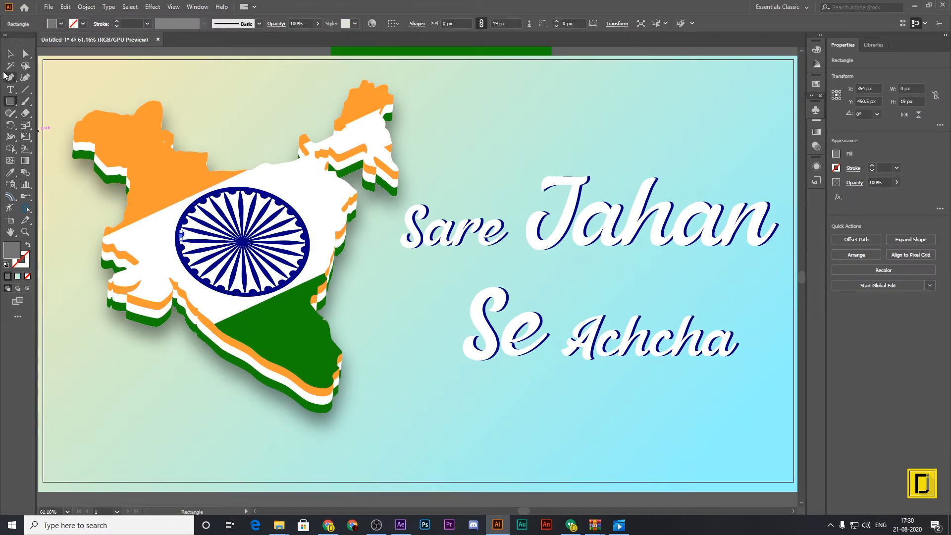
{"action": "key", "text": "ctrl+z"}
Move the India map slightly down and to the left, leaving it deselected.
{"action": "left_click", "coordinate": [10, 54]}
{"action": "left_click_drag", "start_coordinate": [263, 209], "coordinate": [255, 227]}
{"action": "left_click", "coordinate": [409, 290]}
Move the flag symbol from above the artboard to below the text at about X 1082 px, Y 941 px, and bring it to the front.
{"action": "scroll", "coordinate": [436, 233], "scroll_direction": "up", "scroll_amount": 2}
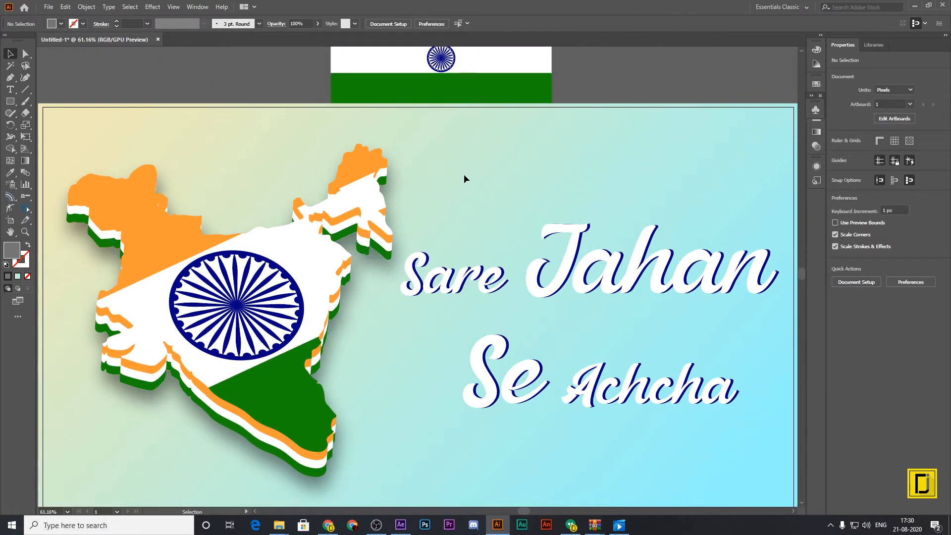
{"action": "left_click_drag", "start_coordinate": [471, 74], "coordinate": [505, 473]}
{"action": "scroll", "coordinate": [505, 474], "scroll_direction": "down", "scroll_amount": 2}
{"action": "mouse_move", "coordinate": [496, 350]}
{"action": "left_mouse_down"}
{"action": "mouse_move", "coordinate": [496, 368]}
{"action": "mouse_move", "coordinate": [487, 367]}
{"action": "left_mouse_up"}
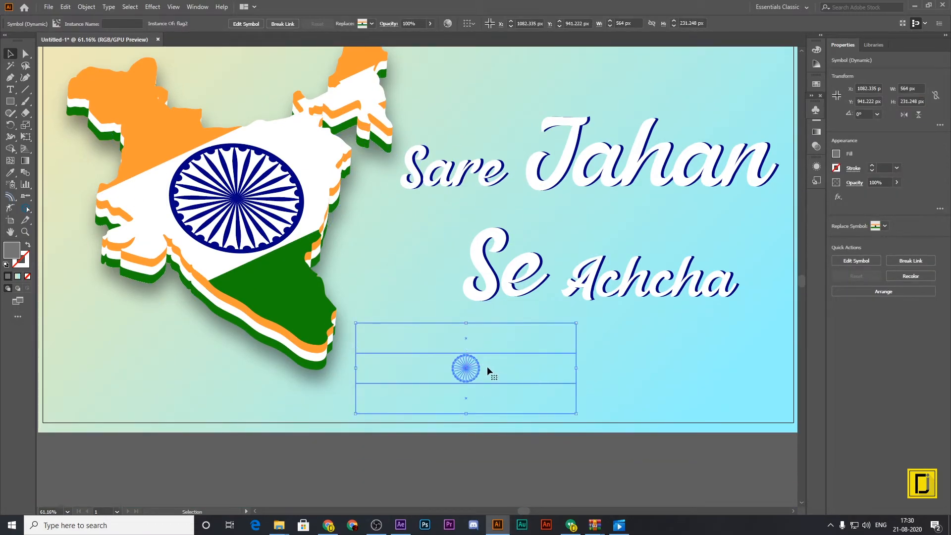
{"action": "right_click", "coordinate": [487, 368]}
{"action": "mouse_move", "coordinate": [566, 462]}
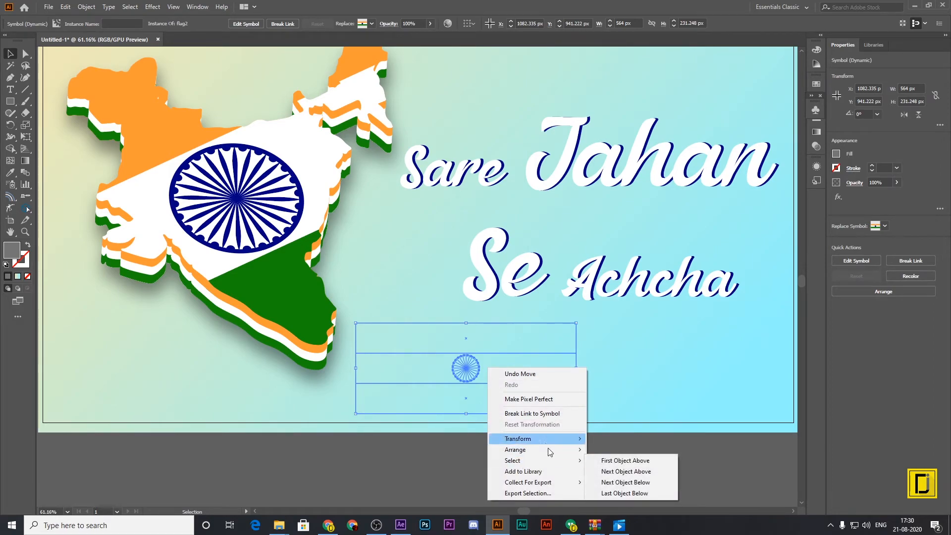
{"action": "left_click", "coordinate": [611, 449]}
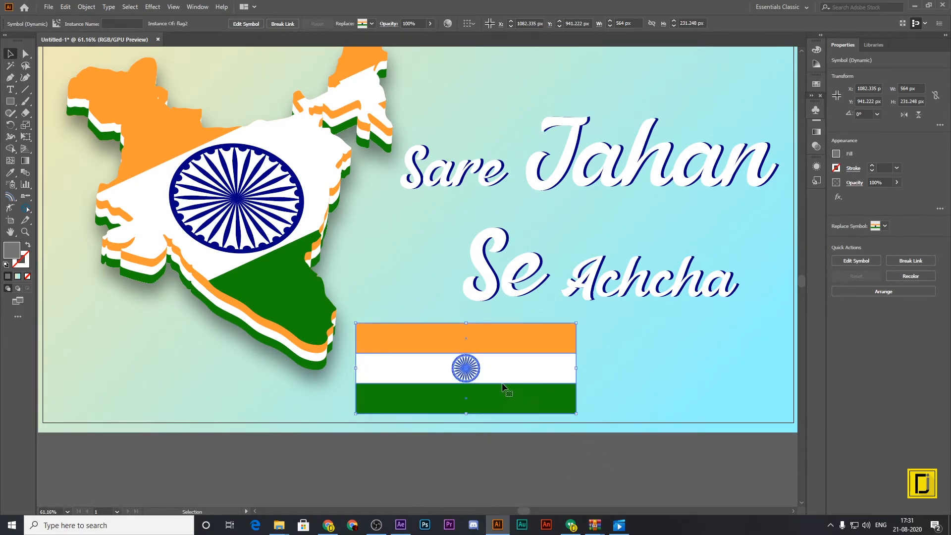
Expand the flag symbol into editable artwork and shift it slightly right and down to X 1130.335 px, Y 956.222 px.
{"action": "left_click", "coordinate": [65, 7]}
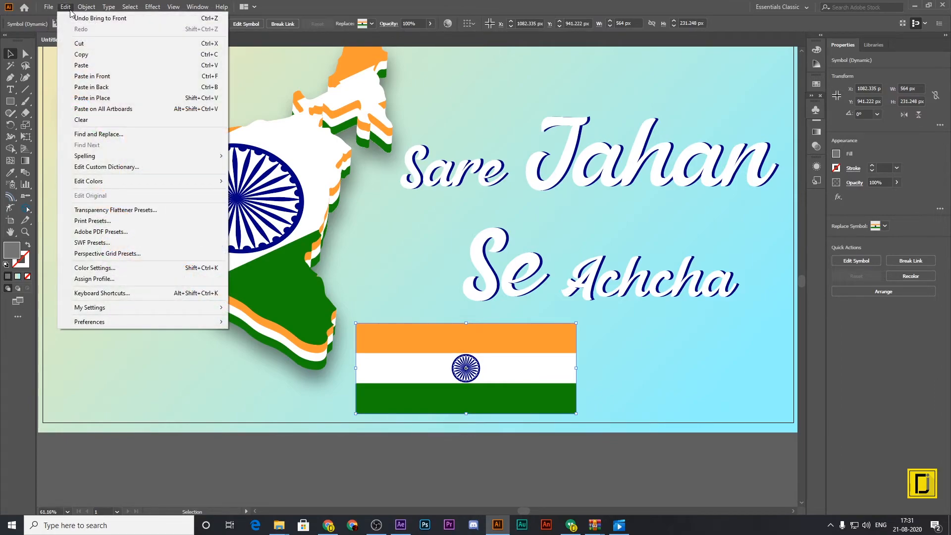
{"action": "mouse_move", "coordinate": [87, 8]}
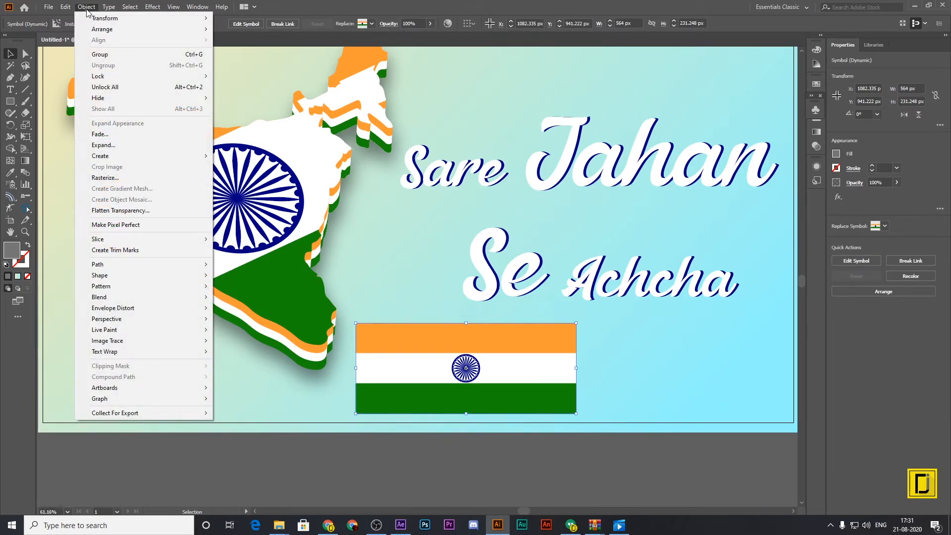
{"action": "left_click", "coordinate": [119, 147]}
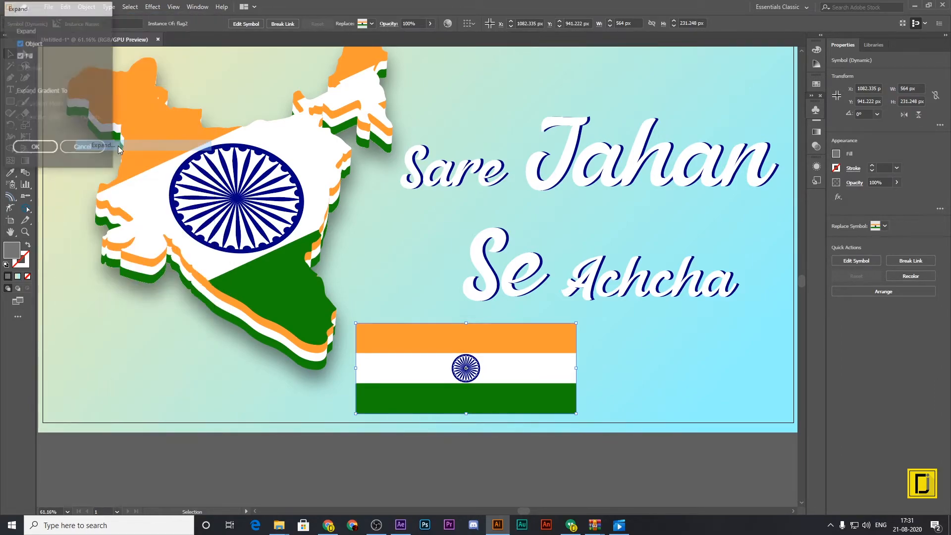
{"action": "left_click", "coordinate": [35, 146]}
{"action": "left_click_drag", "start_coordinate": [506, 401], "coordinate": [526, 406]}
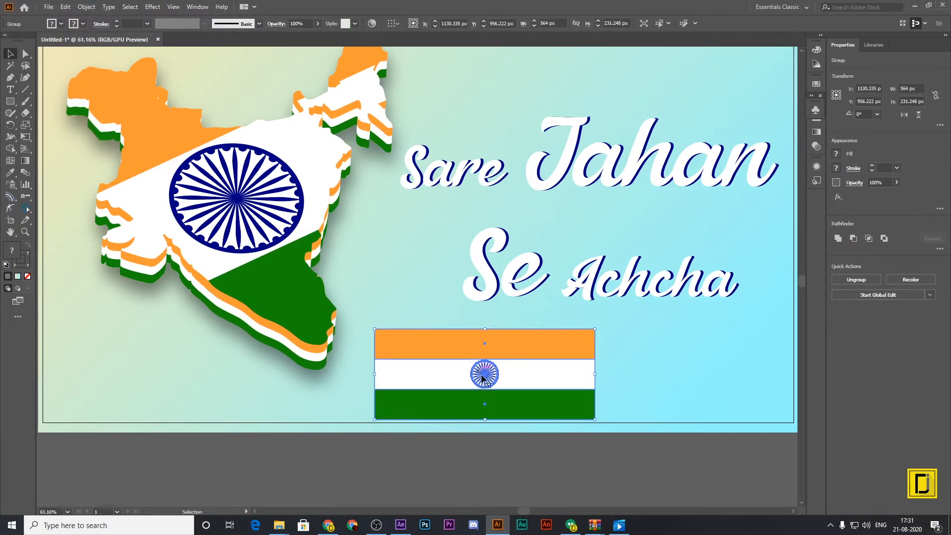
Ungroup the expanded flag, move it down over the artboard's bottom edge to X 1103.335 px, Y 1143.222 px, and ungroup it again.
{"action": "right_click", "coordinate": [494, 374]}
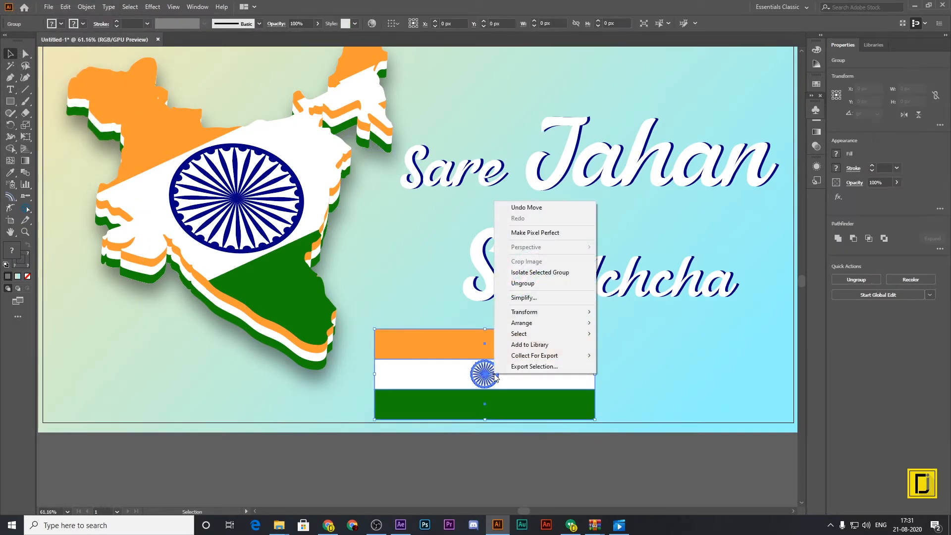
{"action": "left_click", "coordinate": [520, 282]}
{"action": "left_click", "coordinate": [520, 445]}
{"action": "left_click_drag", "start_coordinate": [482, 374], "coordinate": [475, 449]}
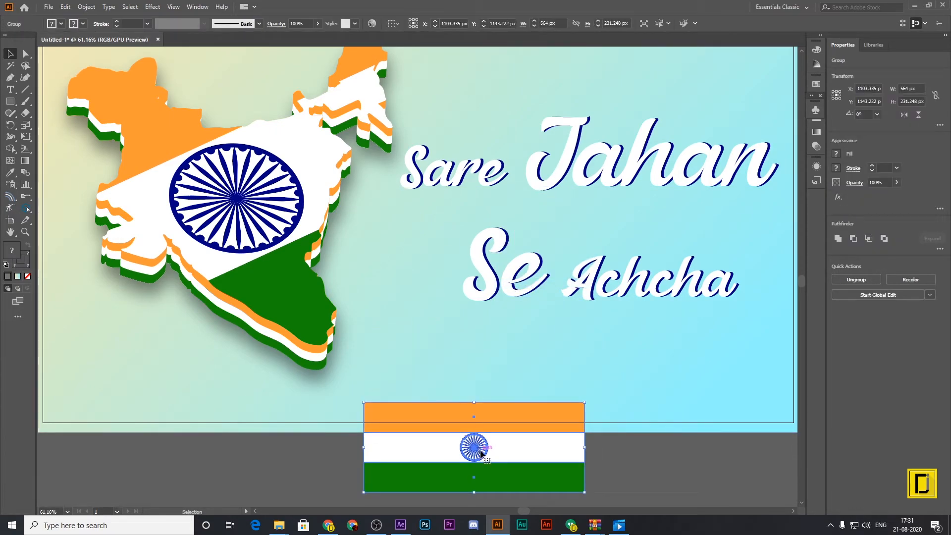
{"action": "right_click", "coordinate": [481, 452]}
{"action": "left_click", "coordinate": [510, 359]}
Move the chakra off the artboard and stretch the flag stripes into a full-width strip about 1920 by 103 px along the artboard's bottom.
{"action": "left_click", "coordinate": [637, 467]}
{"action": "left_click_drag", "start_coordinate": [485, 446], "coordinate": [677, 457]}
{"action": "left_click_drag", "start_coordinate": [560, 446], "coordinate": [209, 367]}
{"action": "left_click_drag", "start_coordinate": [263, 333], "coordinate": [704, 398]}
{"action": "left_click", "coordinate": [728, 472]}
Apply an envelope distort mesh with 2 rows and 4 columns to the tricolour strip.
{"action": "scroll", "coordinate": [427, 501], "scroll_direction": "up", "scroll_amount": 1}
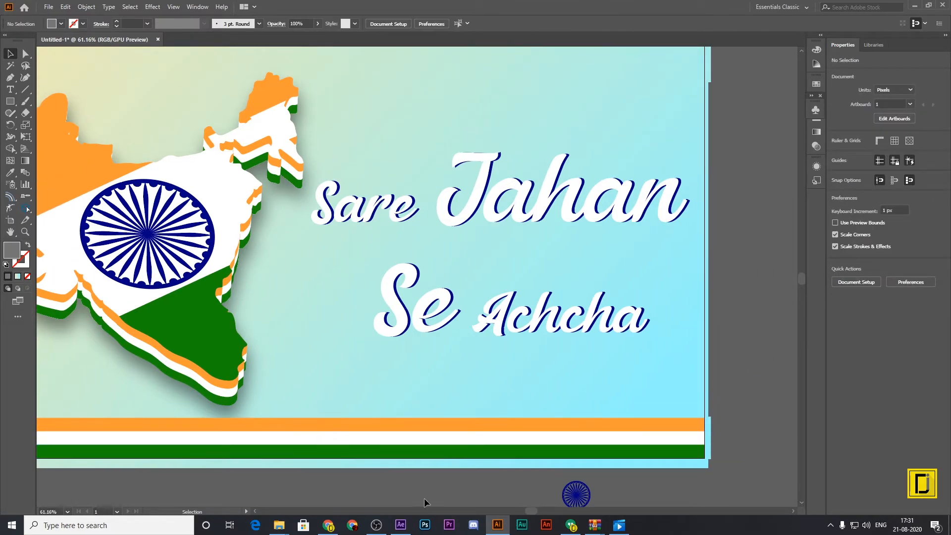
{"action": "scroll", "coordinate": [389, 480], "scroll_direction": "left", "scroll_amount": 3}
{"action": "scroll", "coordinate": [374, 480], "scroll_direction": "down", "scroll_amount": 2}
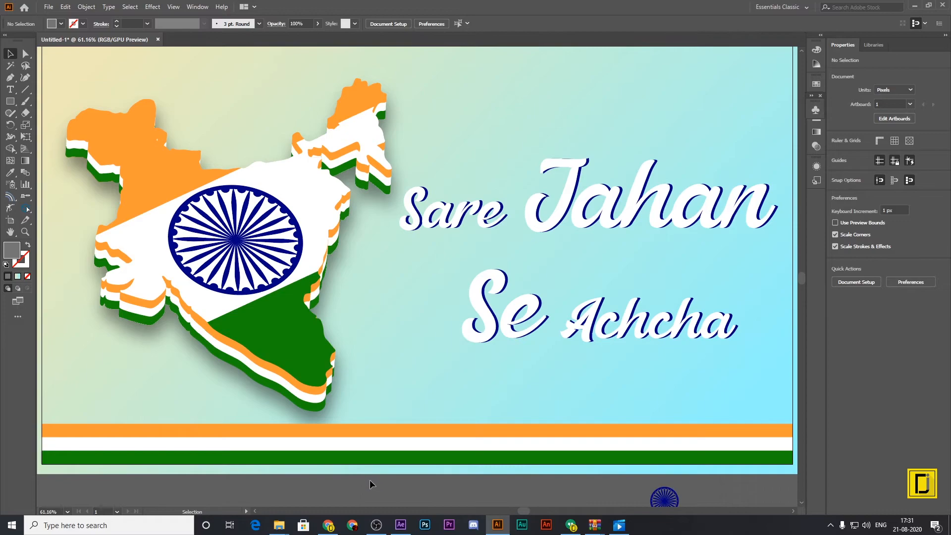
{"action": "left_click", "coordinate": [334, 421]}
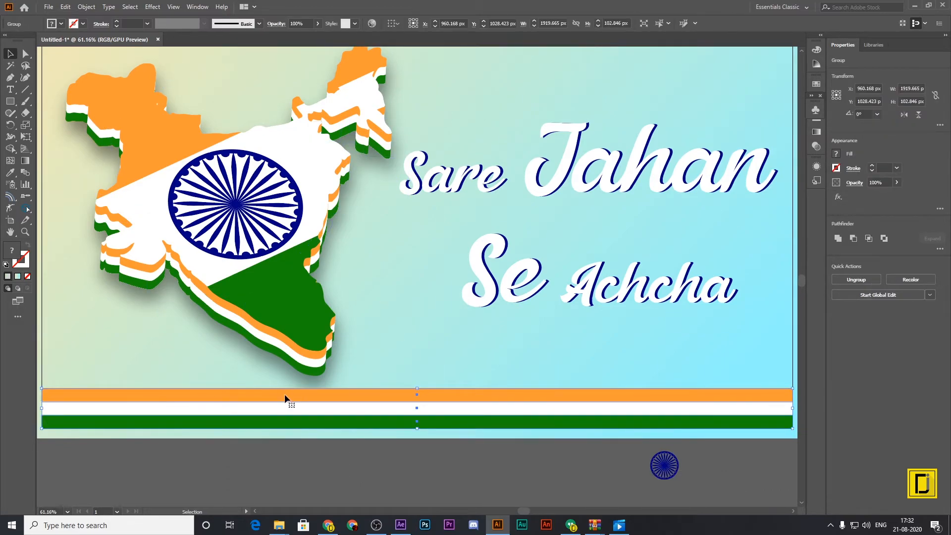
{"action": "left_click", "coordinate": [86, 6]}
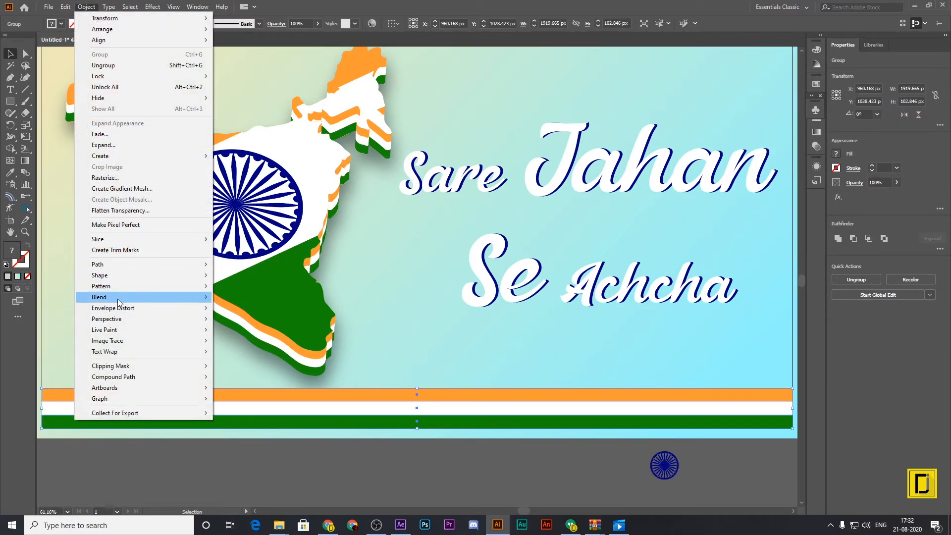
{"action": "mouse_move", "coordinate": [120, 310]}
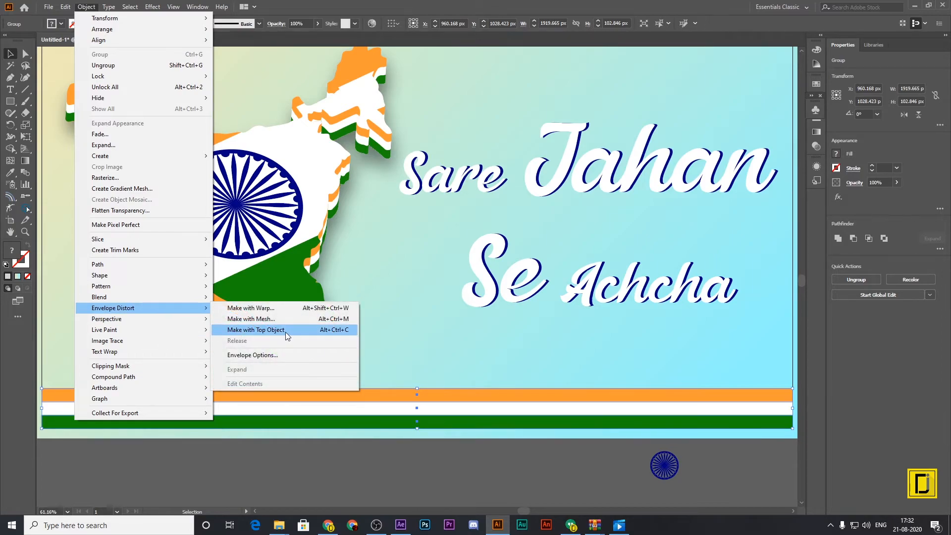
{"action": "left_click", "coordinate": [276, 323]}
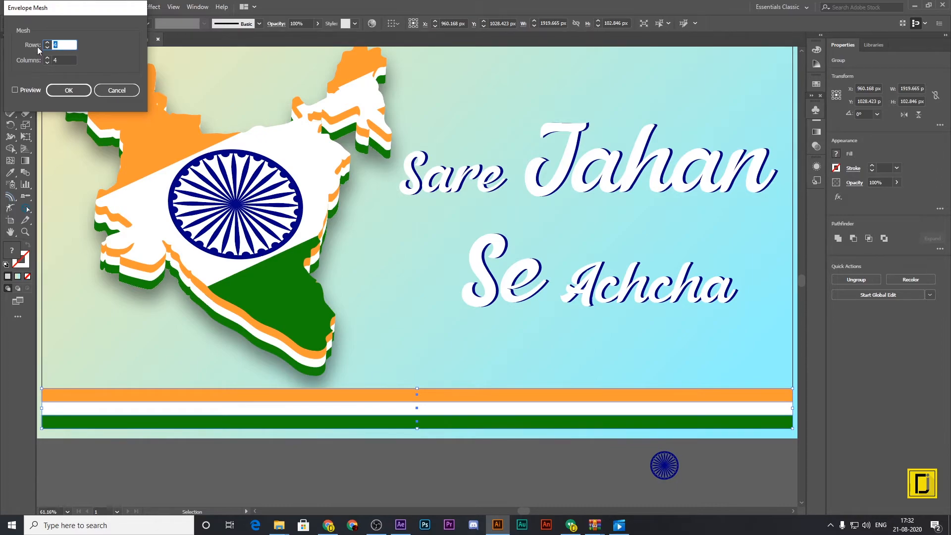
{"action": "key", "text": "Tab"}
{"action": "left_click", "coordinate": [30, 90]}
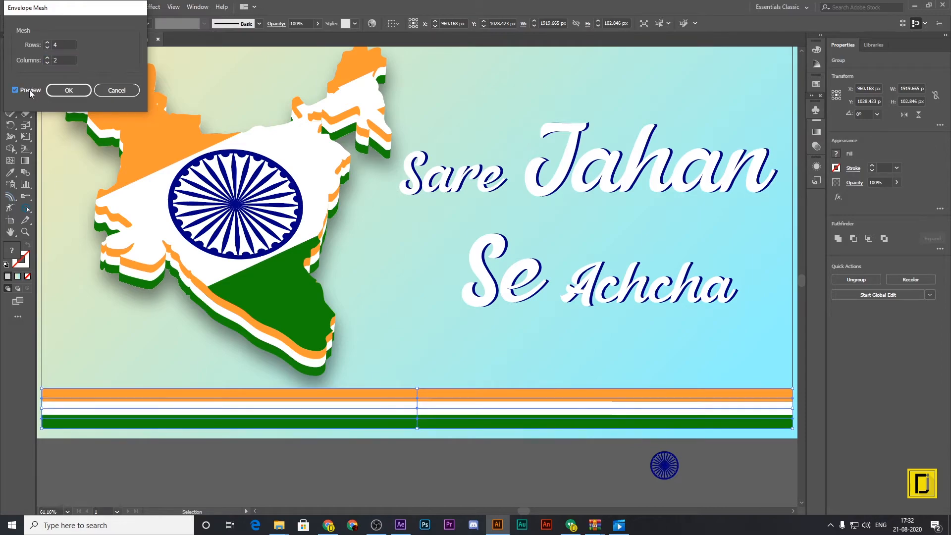
{"action": "left_click", "coordinate": [63, 60]}
{"action": "key", "text": "Up"}
{"action": "key", "text": "Up"}
{"action": "left_click_drag", "start_coordinate": [63, 45], "coordinate": [49, 45]}
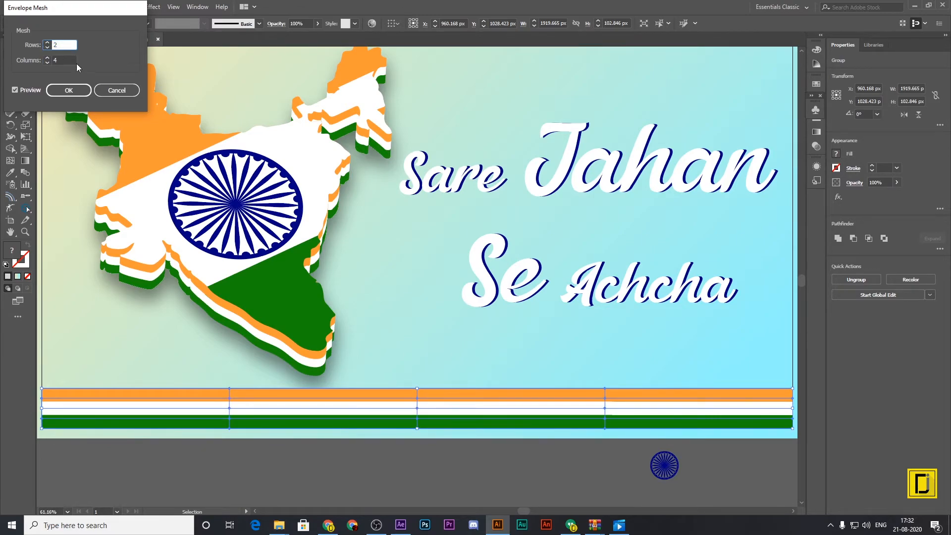
{"action": "left_click", "coordinate": [29, 90]}
{"action": "left_click", "coordinate": [29, 91]}
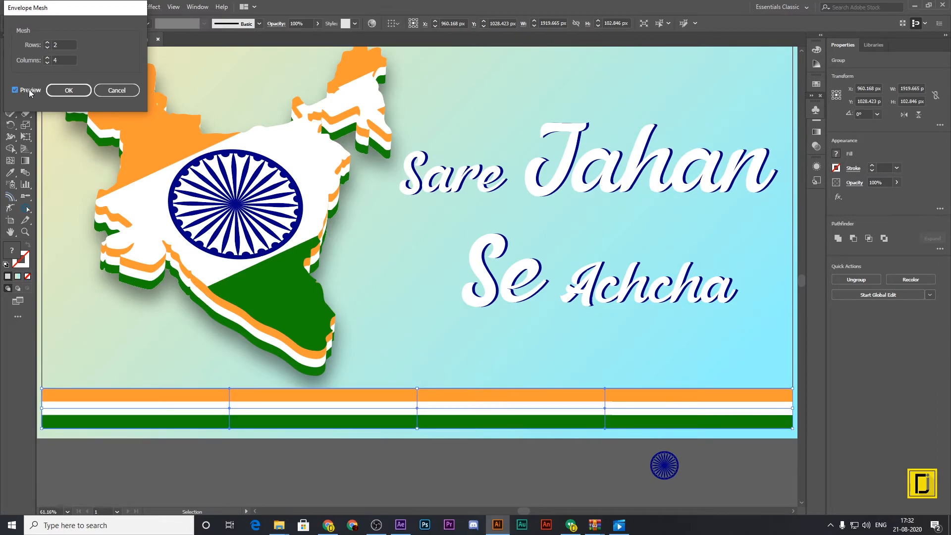
{"action": "left_click", "coordinate": [69, 91]}
Directly select the middle column of mesh points on the strip and pull it down below the artboard edge to form a dip.
{"action": "left_click", "coordinate": [268, 439]}
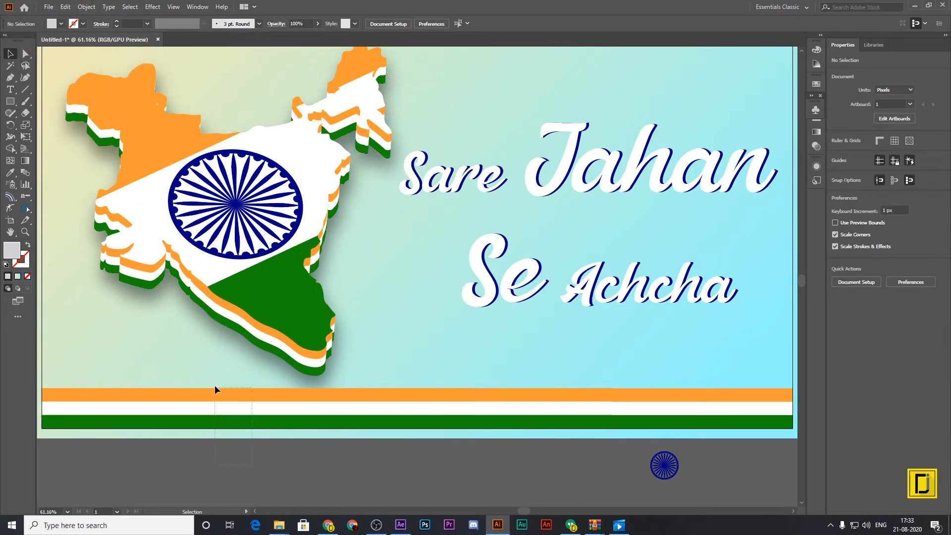
{"action": "left_click_drag", "start_coordinate": [216, 380], "coordinate": [230, 416]}
{"action": "key", "text": "ctrl+shift+a"}
{"action": "left_click", "coordinate": [25, 55]}
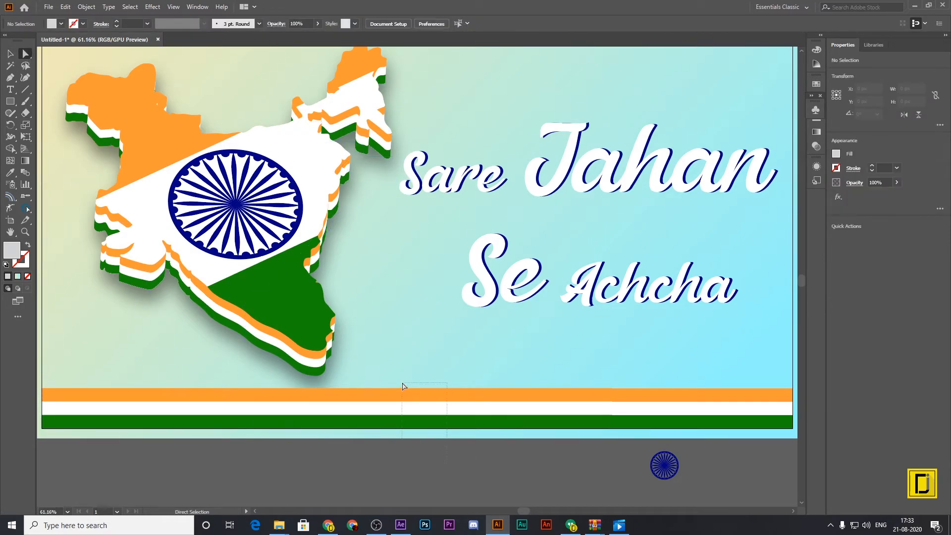
{"action": "left_click_drag", "start_coordinate": [447, 438], "coordinate": [402, 386]}
{"action": "left_click_drag", "start_coordinate": [418, 419], "coordinate": [418, 449]}
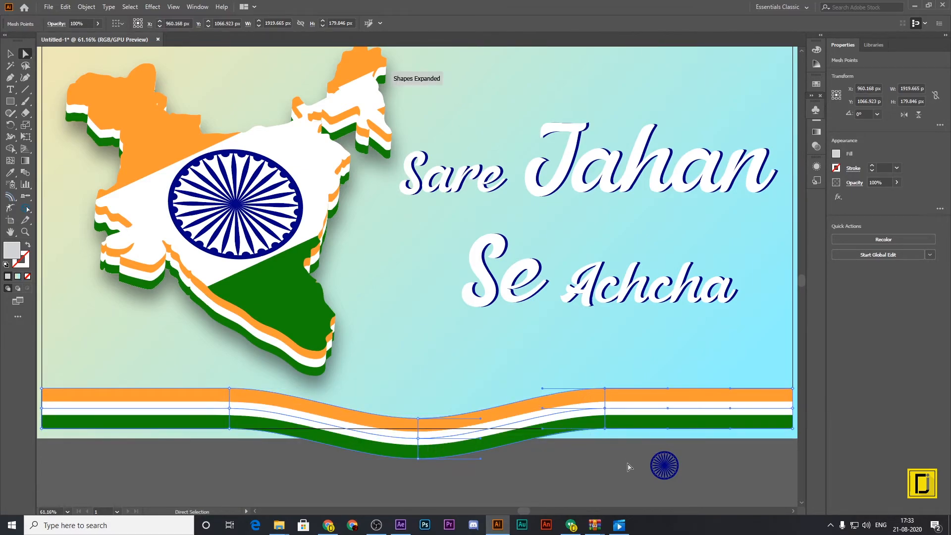
Raise the mesh column right of the dip into a crest, and lower the strip's right end below the artboard's bottom edge.
{"action": "left_click_drag", "start_coordinate": [605, 408], "coordinate": [600, 382]}
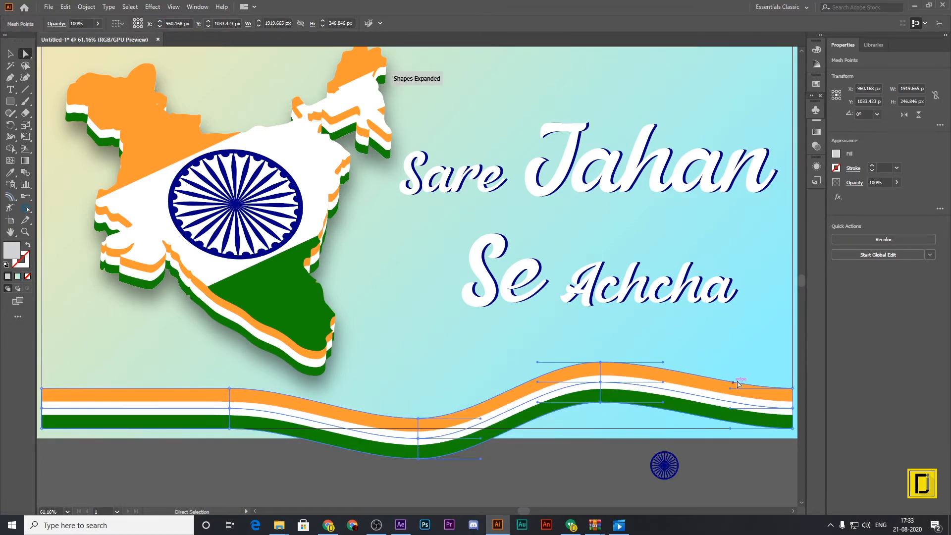
{"action": "left_click_drag", "start_coordinate": [776, 371], "coordinate": [796, 437]}
{"action": "left_click_drag", "start_coordinate": [747, 410], "coordinate": [754, 452]}
{"action": "left_click", "coordinate": [763, 395]}
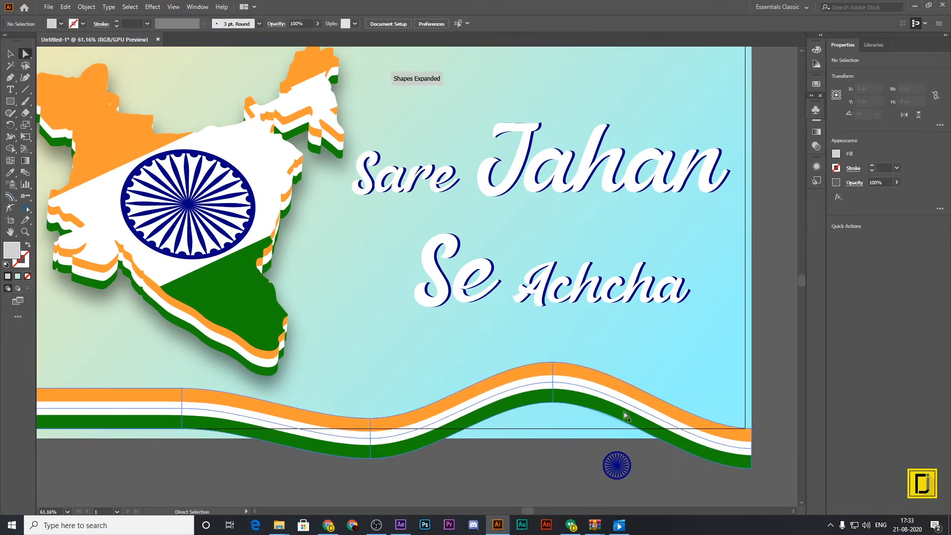
Pull the strip's left end mesh points outward and down, past the artboard's left and bottom edges.
{"action": "scroll", "coordinate": [505, 478], "scroll_direction": "down", "scroll_amount": 2}
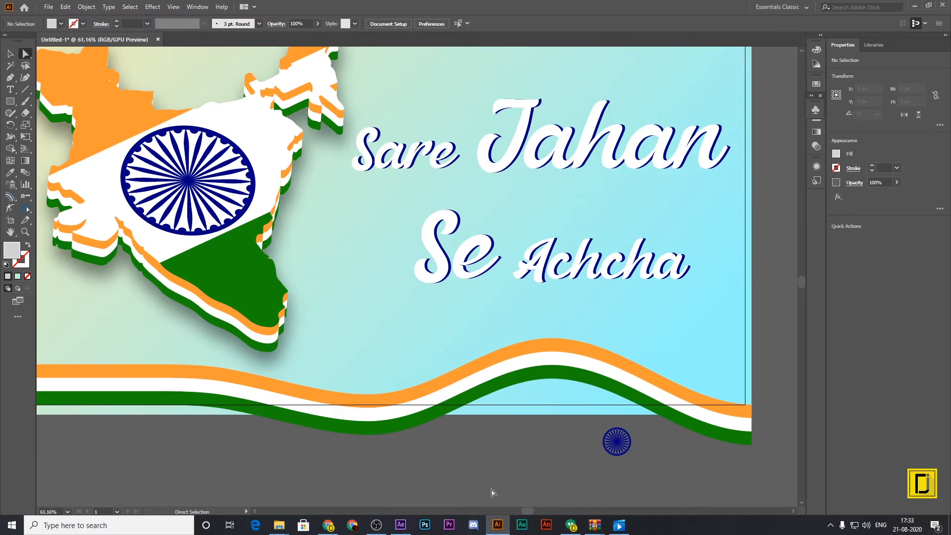
{"action": "scroll", "coordinate": [566, 449], "scroll_direction": "left", "scroll_amount": 10}
{"action": "scroll", "coordinate": [393, 373], "scroll_direction": "down", "scroll_amount": 3}
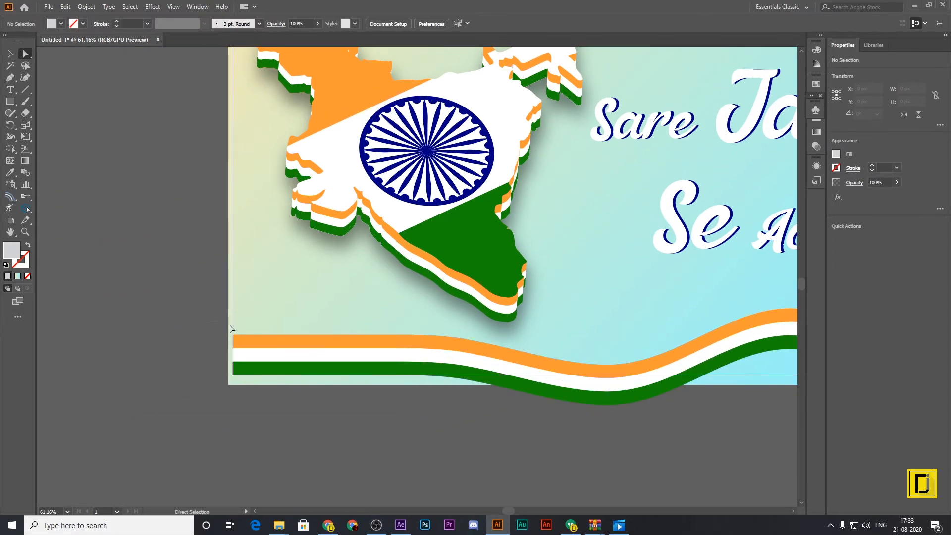
{"action": "left_click_drag", "start_coordinate": [223, 325], "coordinate": [267, 405]}
{"action": "left_click_drag", "start_coordinate": [233, 368], "coordinate": [143, 427]}
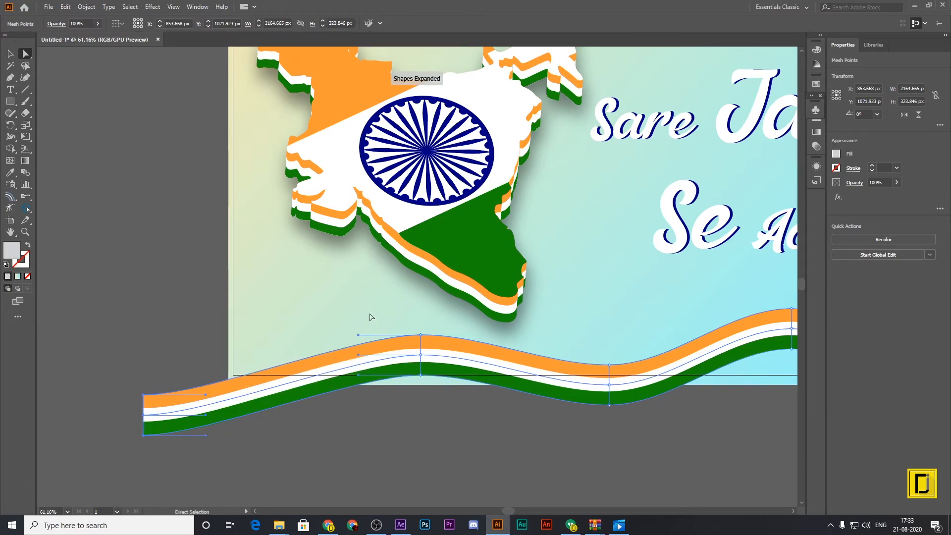
Raise the mesh points of the tricolour strip's left crest so the wave rises further above the artboard's bottom edge.
{"action": "left_click", "coordinate": [422, 342]}
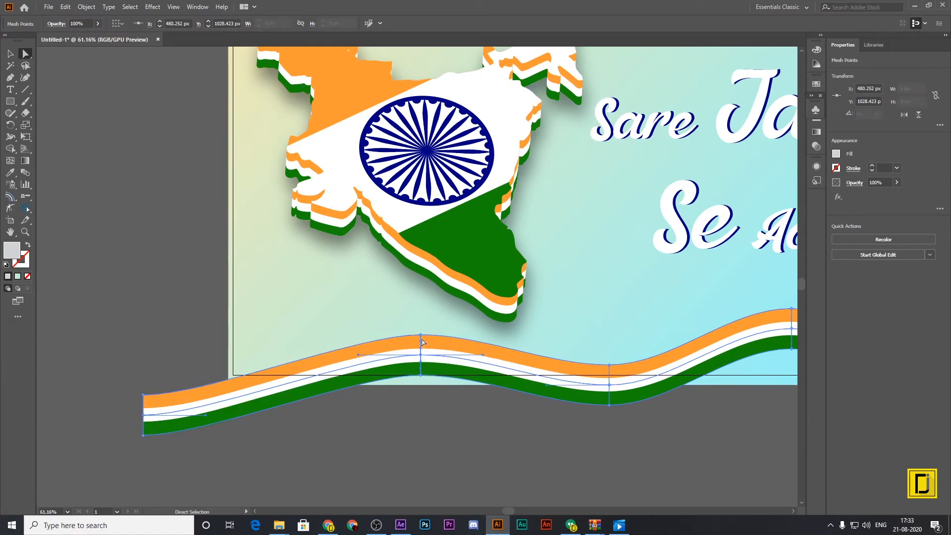
{"action": "left_click", "coordinate": [421, 376]}
{"action": "left_click_drag", "start_coordinate": [421, 378], "coordinate": [420, 352]}
{"action": "left_click_drag", "start_coordinate": [417, 358], "coordinate": [417, 370]}
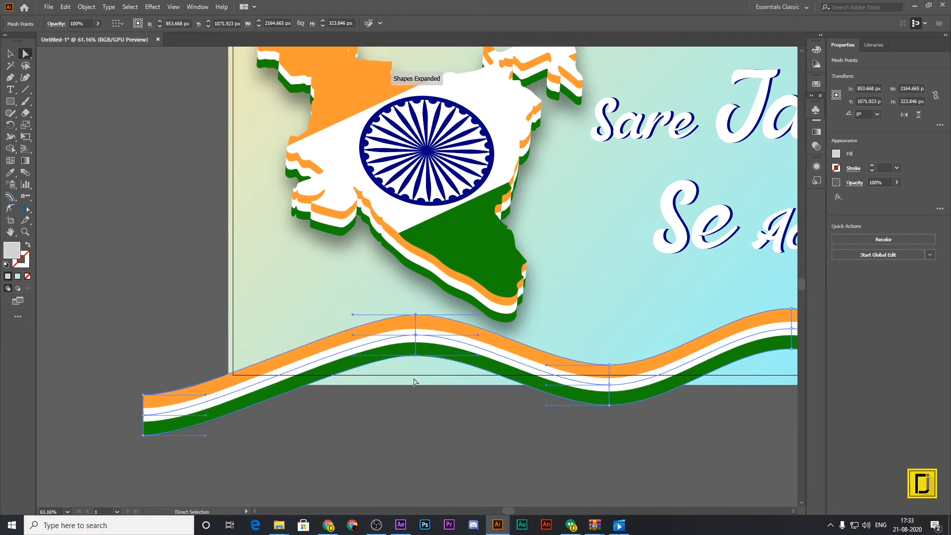
{"action": "left_click", "coordinate": [410, 436]}
{"action": "scroll", "coordinate": [411, 446], "scroll_direction": "up", "scroll_amount": 2}
{"action": "left_click_drag", "start_coordinate": [80, 423], "coordinate": [183, 500]}
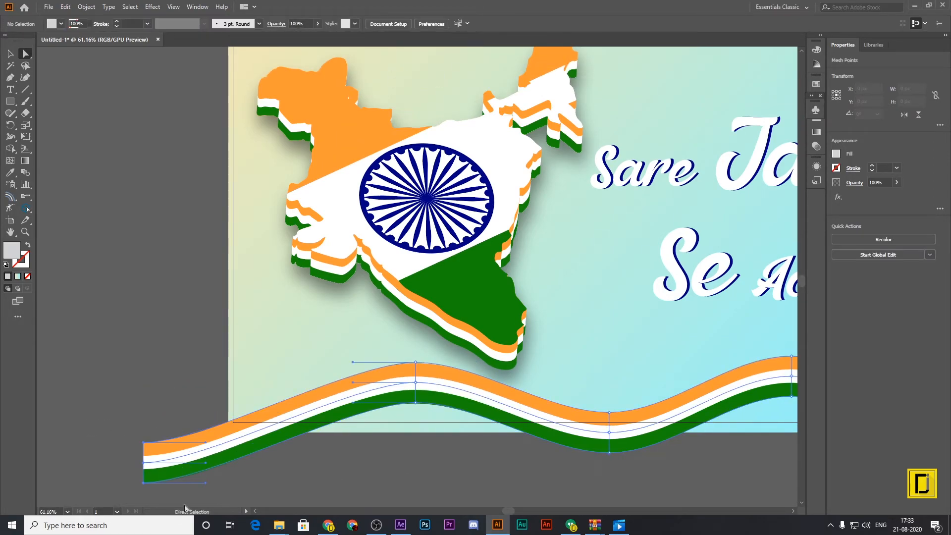
{"action": "right_click", "coordinate": [144, 485]}
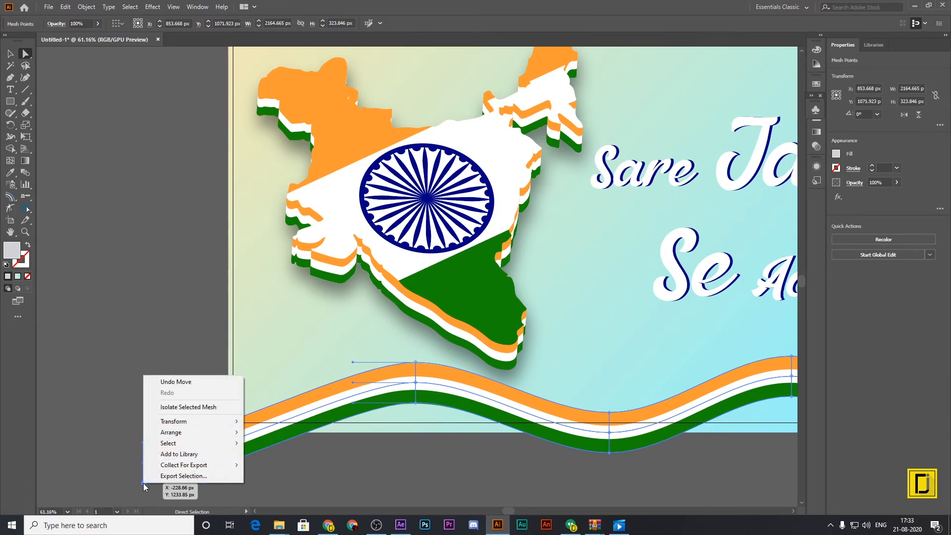
{"action": "mouse_move", "coordinate": [179, 424]}
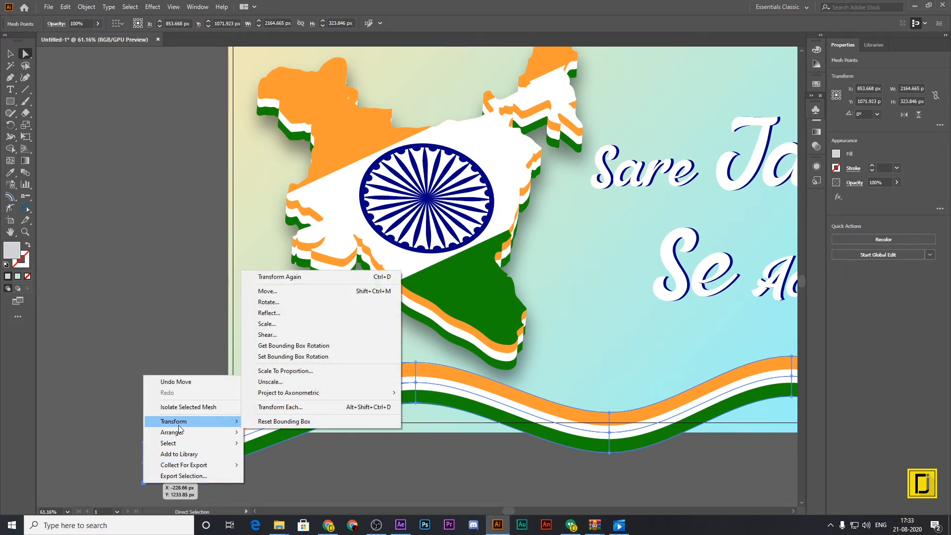
{"action": "left_click", "coordinate": [102, 392]}
{"action": "left_click", "coordinate": [120, 440]}
{"action": "left_click_drag", "start_coordinate": [168, 481], "coordinate": [180, 447]}
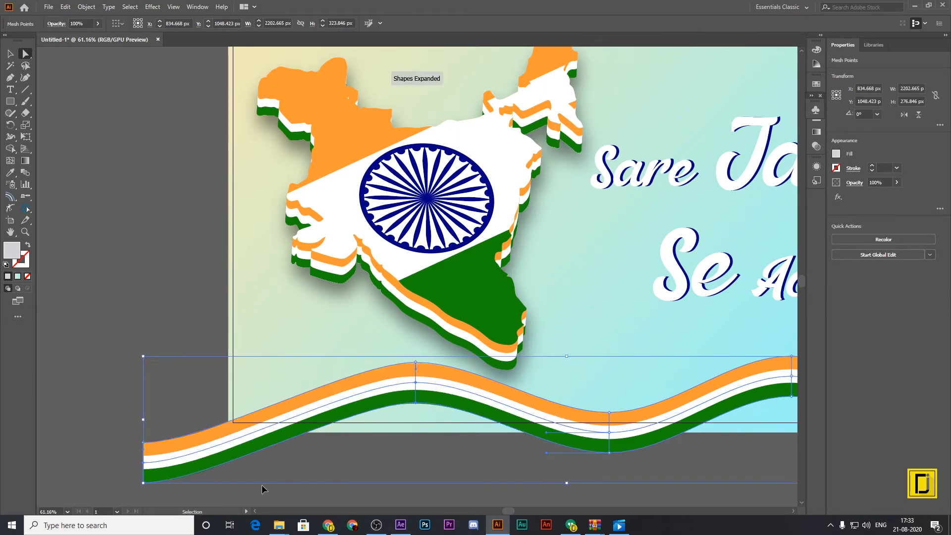
{"action": "left_click", "coordinate": [654, 491]}
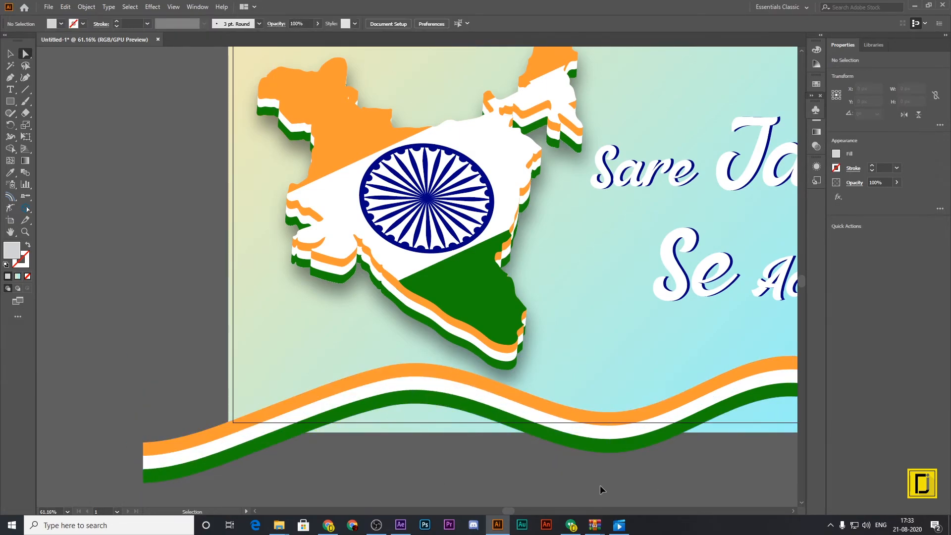
Lower the mesh column at the strip's left crest towards the artboard's bottom edge to flatten the wave below the map.
{"action": "key", "text": "ctrl+0"}
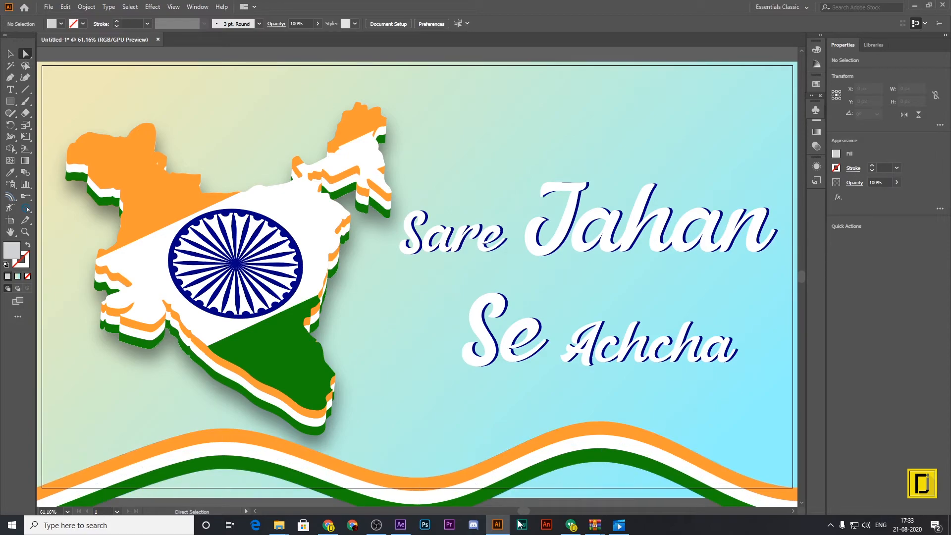
{"action": "left_click", "coordinate": [224, 450]}
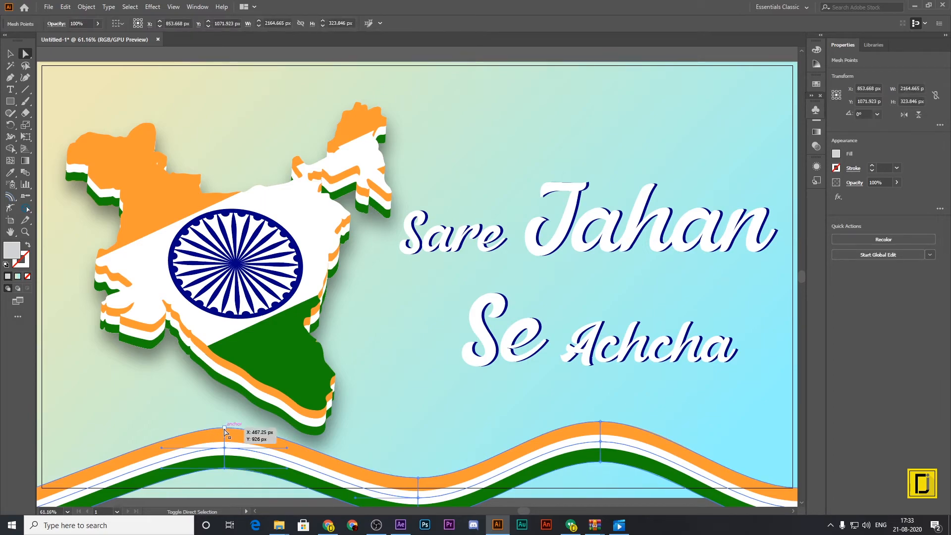
{"action": "left_click_drag", "start_coordinate": [224, 428], "coordinate": [221, 452]}
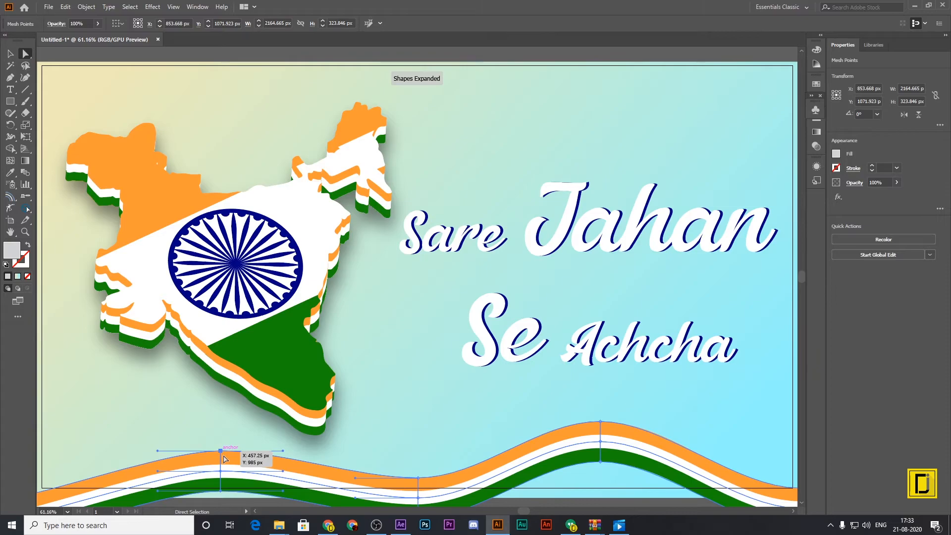
Check the reference recording in the video player, close it, and lower the mesh column of the strip's right crest.
{"action": "left_click", "coordinate": [619, 525]}
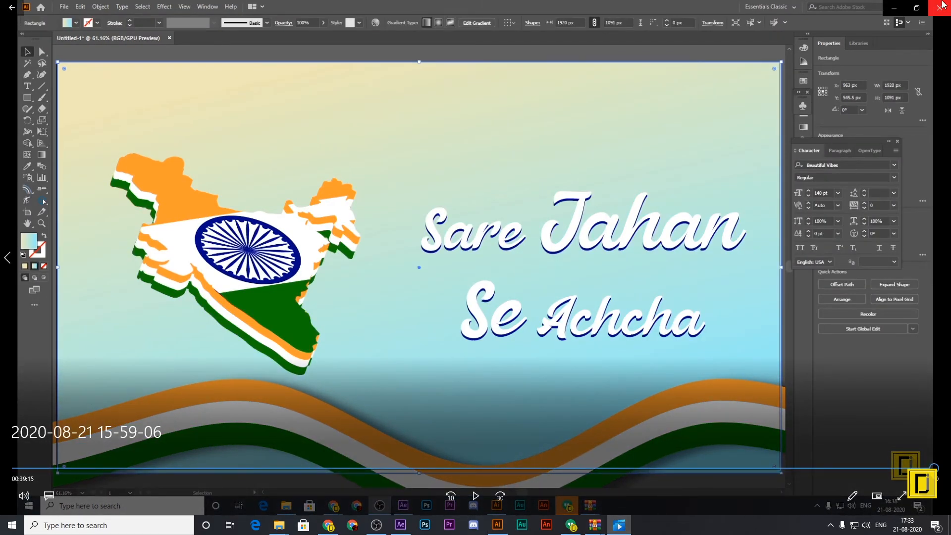
{"action": "left_click", "coordinate": [940, 8]}
{"action": "scroll", "coordinate": [776, 235], "scroll_direction": "down", "scroll_amount": 2}
{"action": "left_click", "coordinate": [599, 352]}
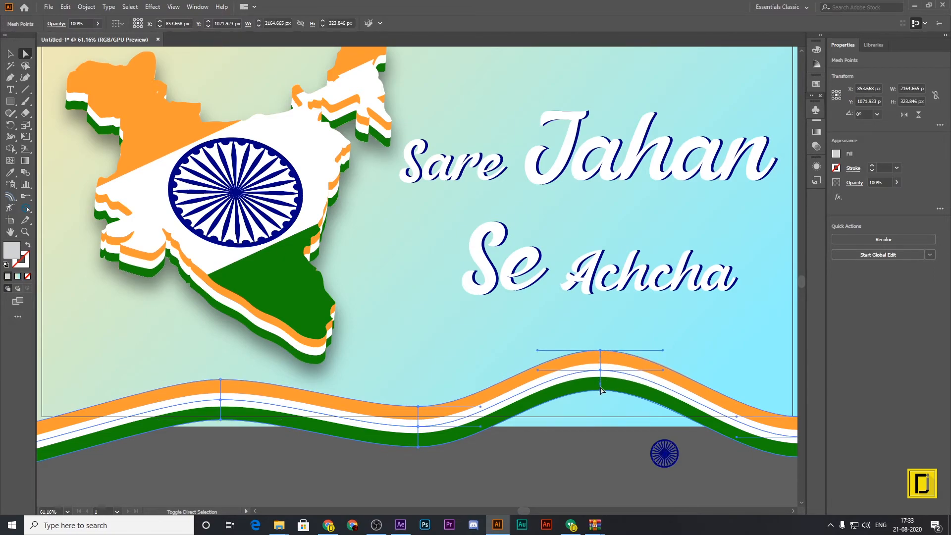
{"action": "left_click_drag", "start_coordinate": [602, 392], "coordinate": [602, 411]}
{"action": "left_click", "coordinate": [660, 488]}
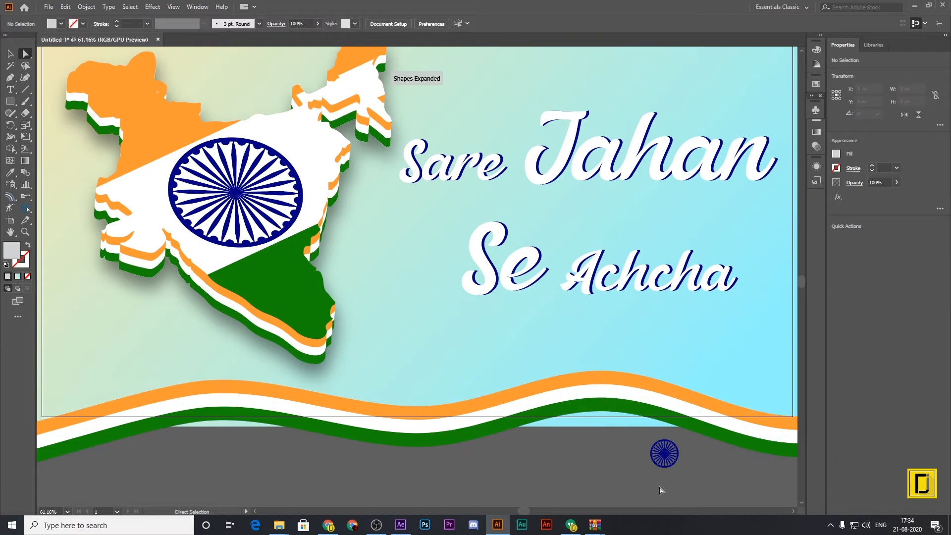
Move the small Ashoka Chakra from below the artboard onto it and enlarge it to about 971 px, centred near the right edge.
{"action": "left_click", "coordinate": [675, 459]}
{"action": "left_click", "coordinate": [664, 453]}
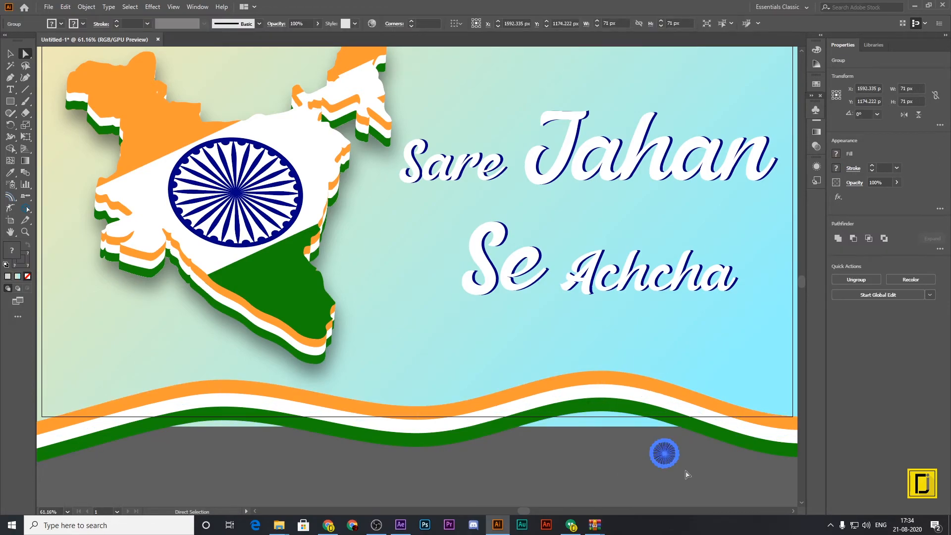
{"action": "left_click_drag", "start_coordinate": [669, 460], "coordinate": [476, 338]}
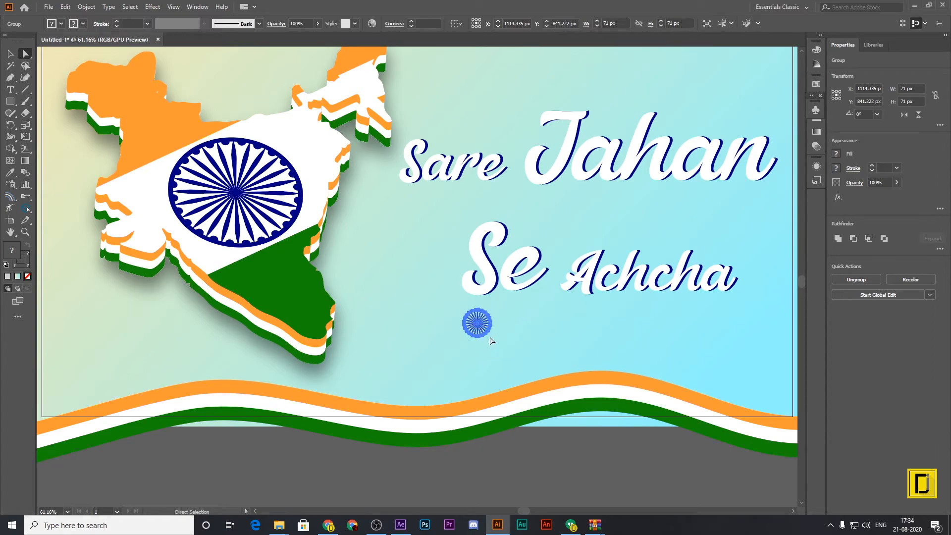
{"action": "left_click", "coordinate": [11, 54]}
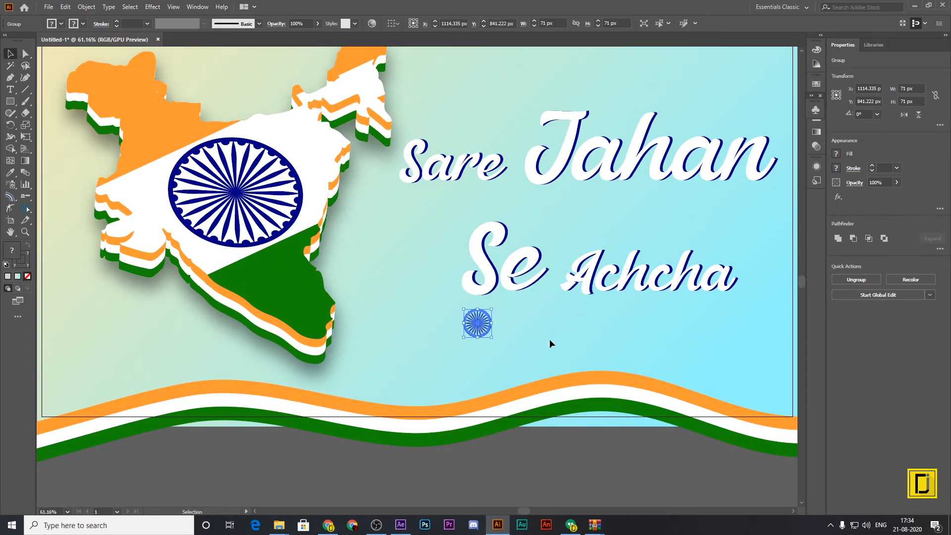
{"action": "left_click_drag", "start_coordinate": [493, 339], "coordinate": [591, 187]}
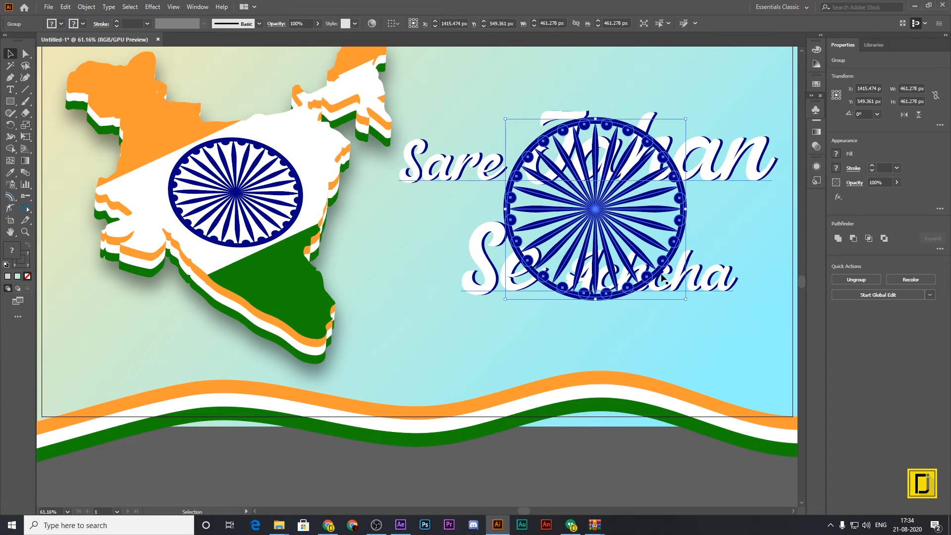
{"action": "left_click_drag", "start_coordinate": [686, 301], "coordinate": [619, 430]}
{"action": "left_click_drag", "start_coordinate": [365, 235], "coordinate": [457, 141]}
{"action": "left_click", "coordinate": [515, 201]}
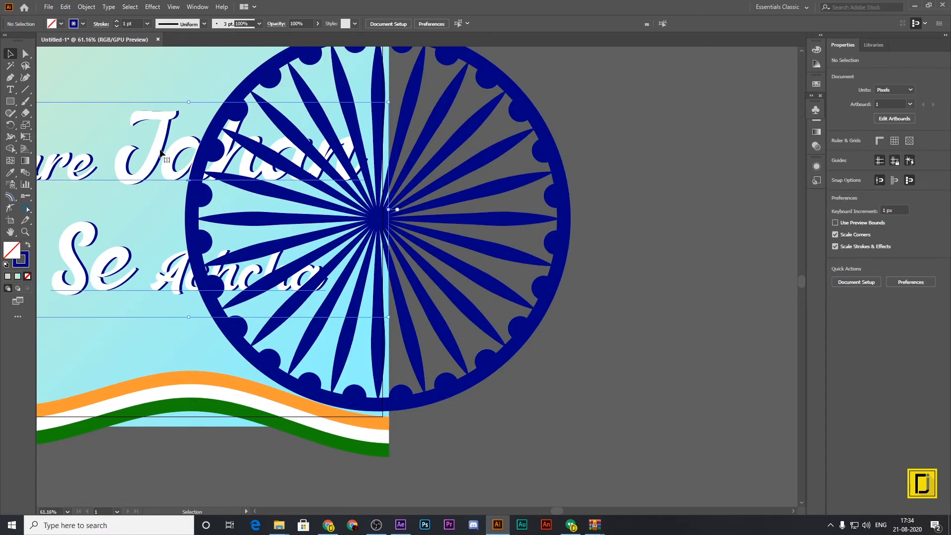
Reduce the large Ashoka Chakra's opacity to 11%.
{"action": "left_click", "coordinate": [393, 158]}
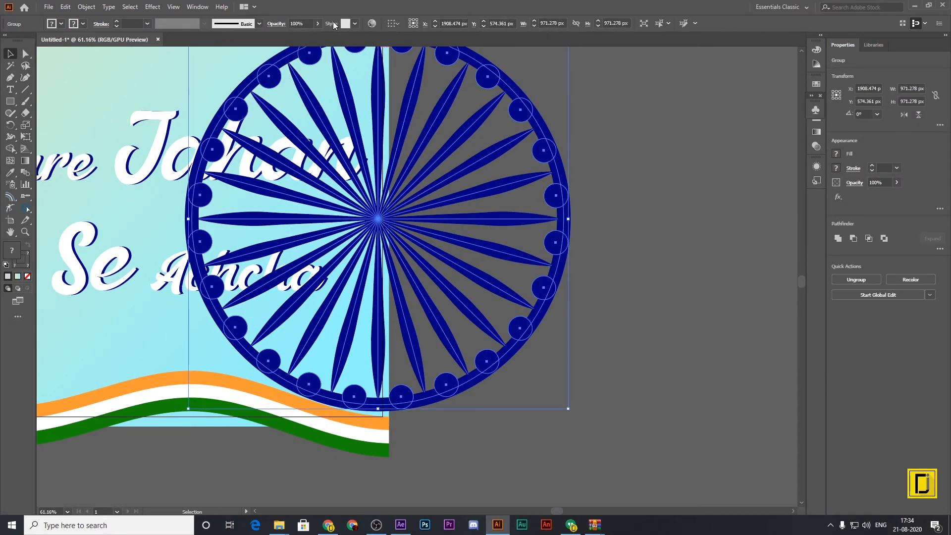
{"action": "left_click", "coordinate": [314, 24]}
{"action": "left_click_drag", "start_coordinate": [290, 36], "coordinate": [282, 37]}
{"action": "left_click", "coordinate": [556, 286]}
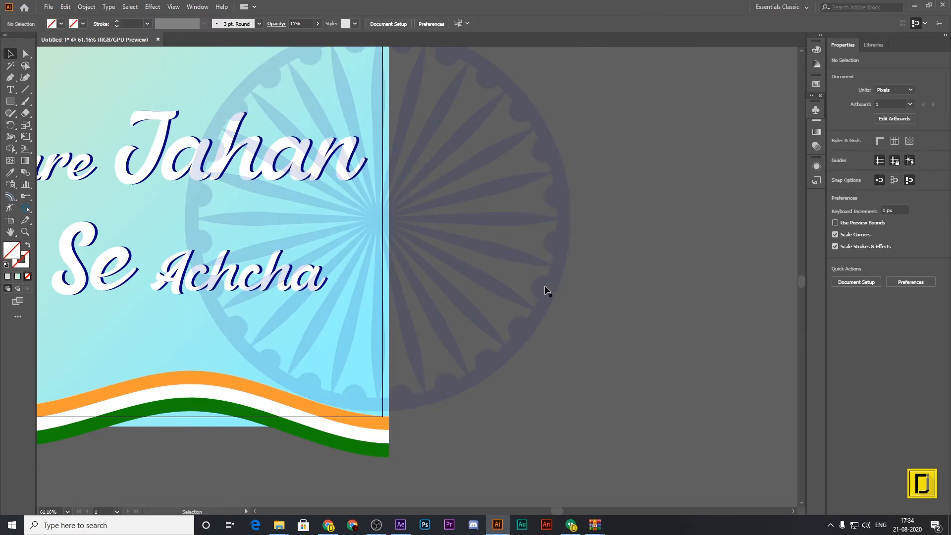
Bring the "Sare Jahan Se Achcha" text group to the front, above the faint chakra.
{"action": "key", "text": "ctrl+0"}
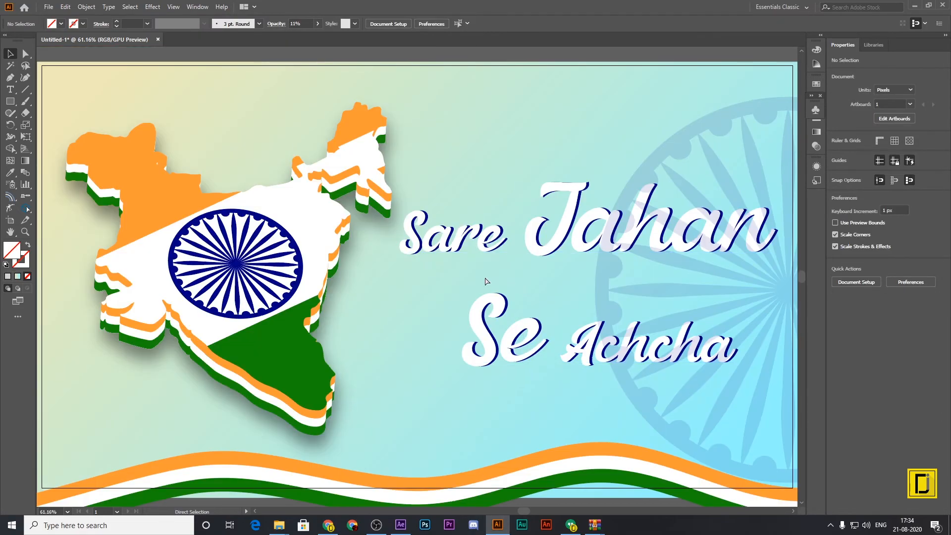
{"action": "right_click", "coordinate": [534, 242]}
{"action": "mouse_move", "coordinate": [570, 362]}
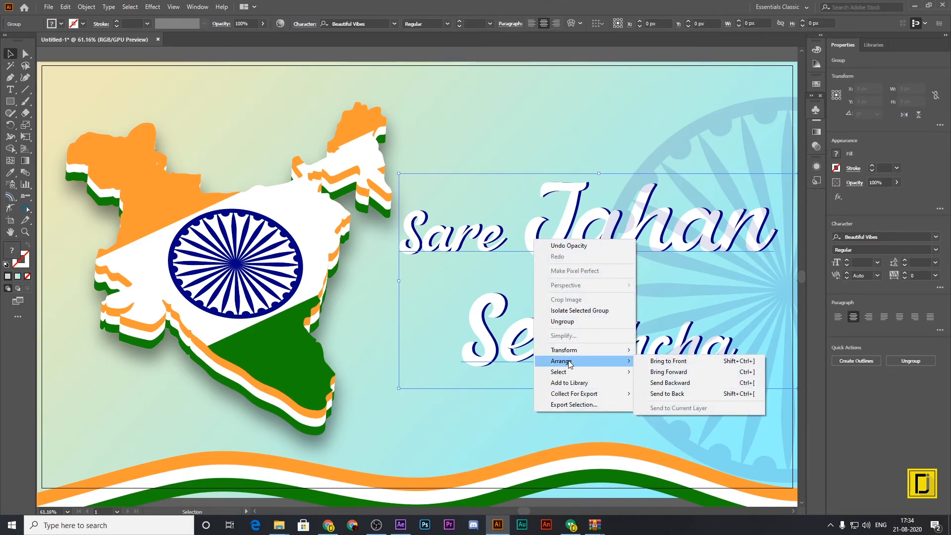
{"action": "left_click", "coordinate": [668, 361]}
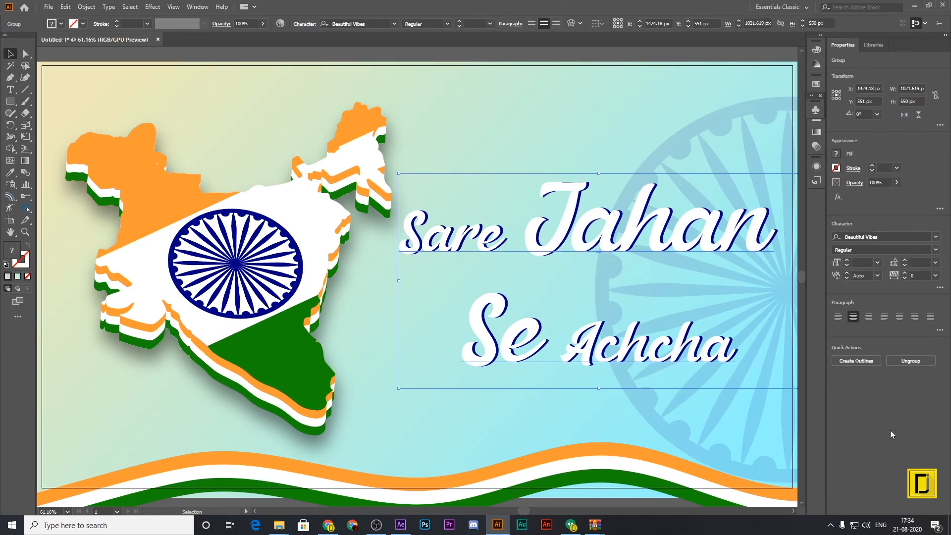
Try placing the faint chakra over the India map.
{"action": "left_click", "coordinate": [704, 125]}
{"action": "left_click_drag", "start_coordinate": [704, 126], "coordinate": [35, 105]}
{"action": "key", "text": "ctrl+z"}
{"action": "scroll", "coordinate": [376, 352], "scroll_direction": "down", "scroll_amount": 1}
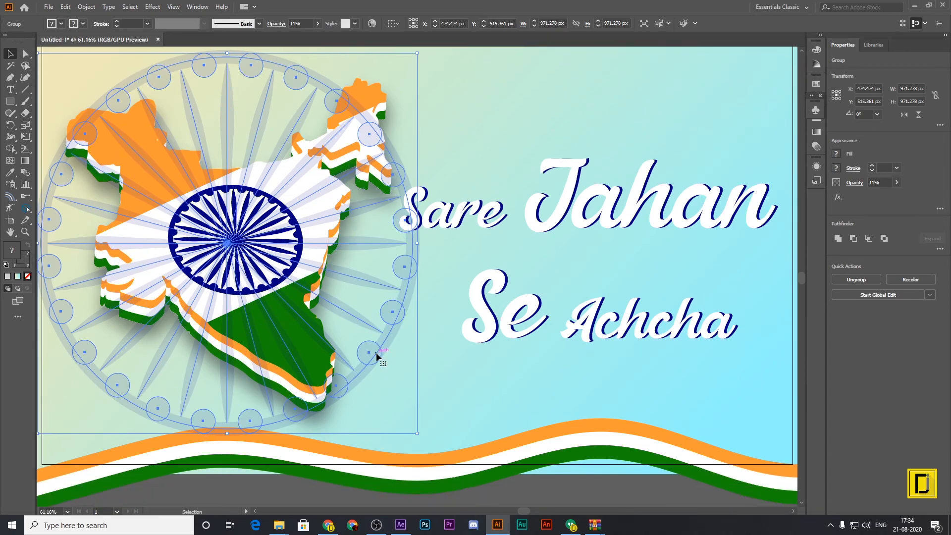
Move the faint chakra behind the "Sare Jahan Se Achcha" text, centred at about X 1428 px, Y 513 px.
{"action": "left_click_drag", "start_coordinate": [394, 241], "coordinate": [750, 246]}
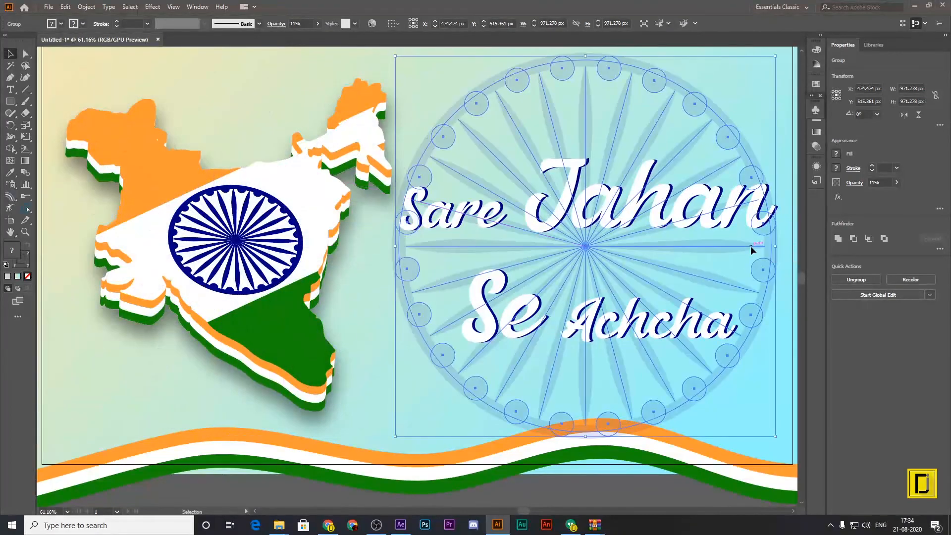
{"action": "left_click", "coordinate": [735, 305]}
{"action": "scroll", "coordinate": [754, 445], "scroll_direction": "up", "scroll_amount": 2}
{"action": "left_click_drag", "start_coordinate": [601, 112], "coordinate": [613, 109]}
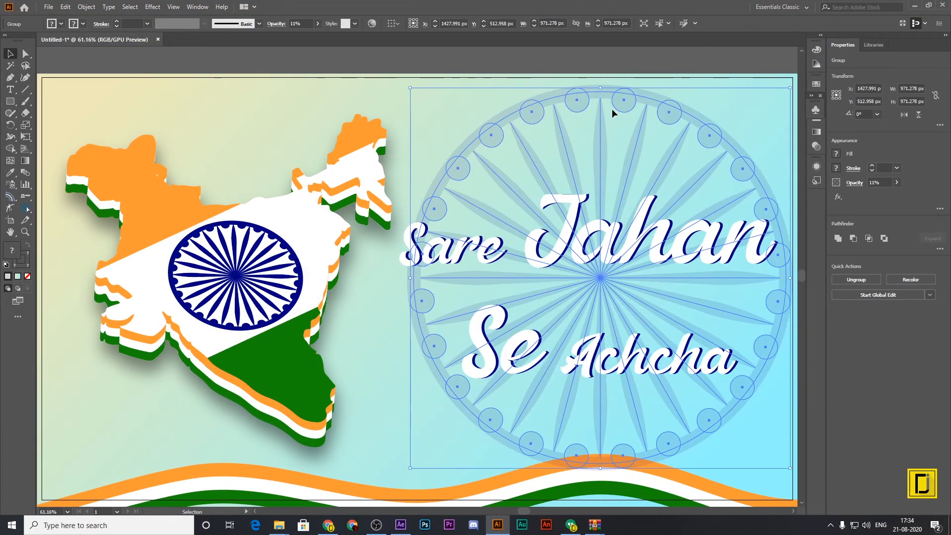
{"action": "left_click", "coordinate": [599, 101]}
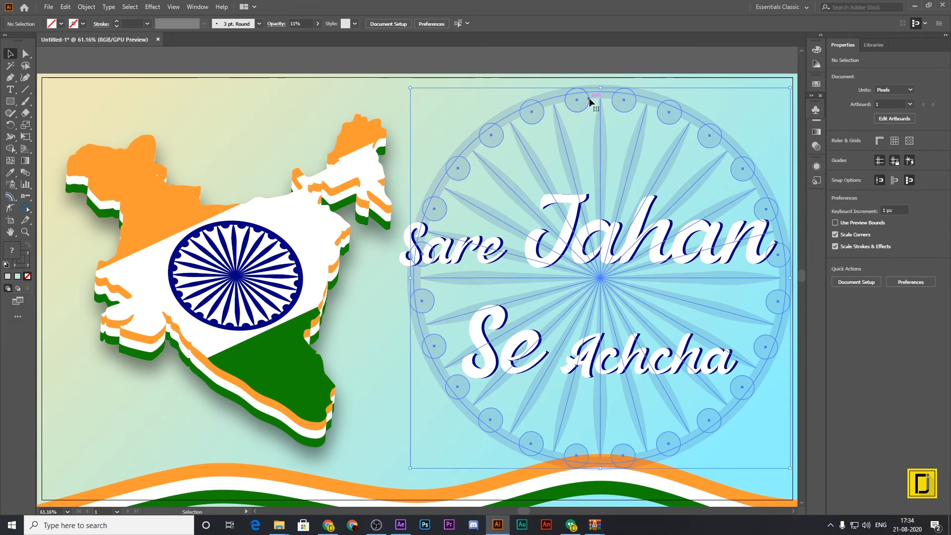
{"action": "double_click", "coordinate": [579, 101]}
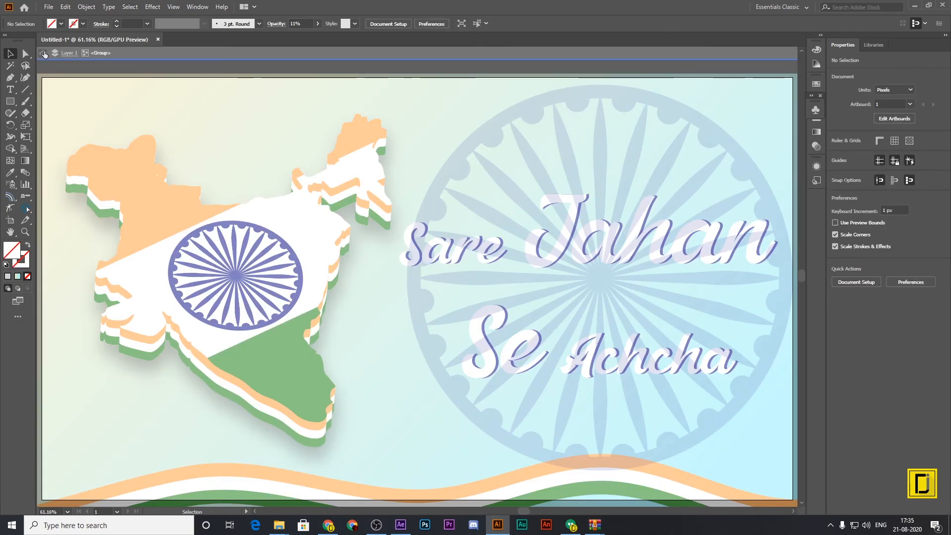
{"action": "key", "text": "Escape"}
{"action": "left_click", "coordinate": [468, 177]}
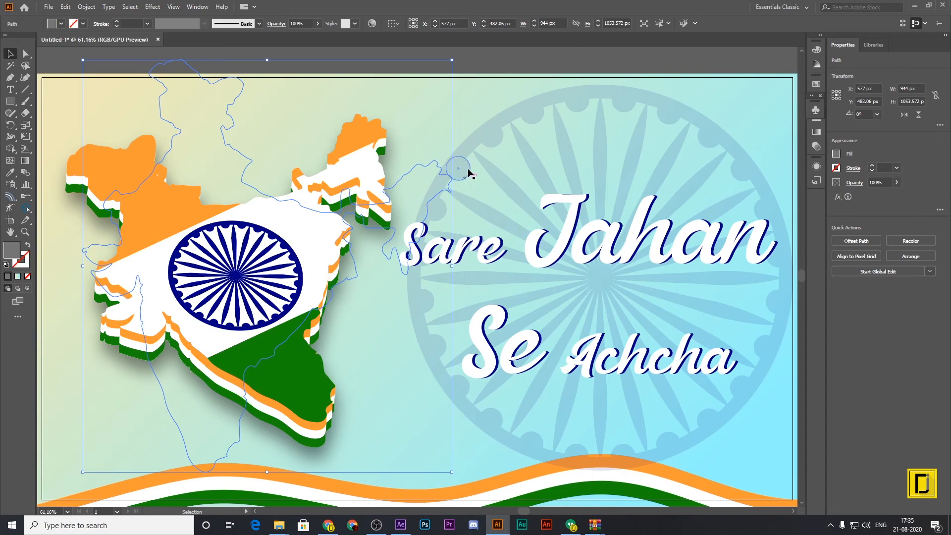
{"action": "left_click", "coordinate": [495, 149]}
Shift the text group slightly right to about X 1458 px, Y 557 px, and reduce the background chakra's opacity to 4%.
{"action": "left_click_drag", "start_coordinate": [663, 261], "coordinate": [674, 260]}
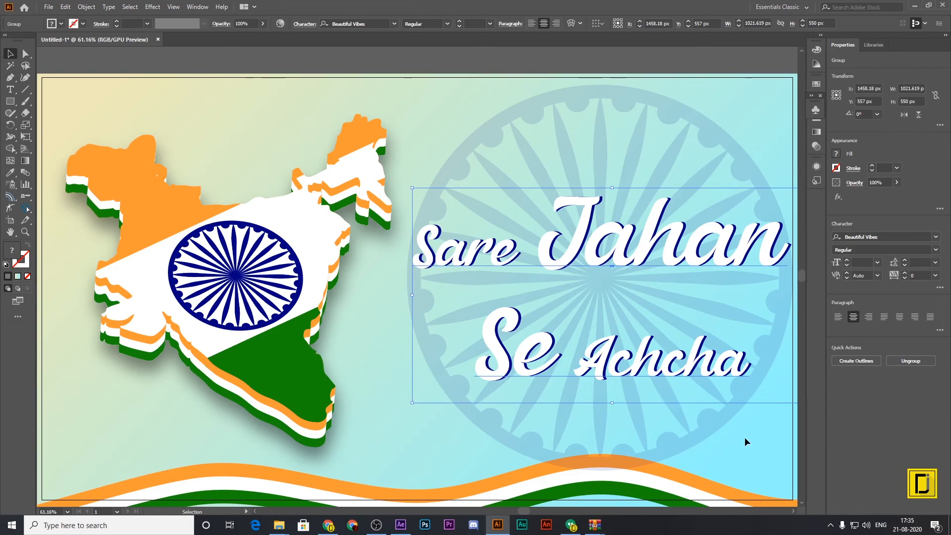
{"action": "left_click", "coordinate": [704, 427]}
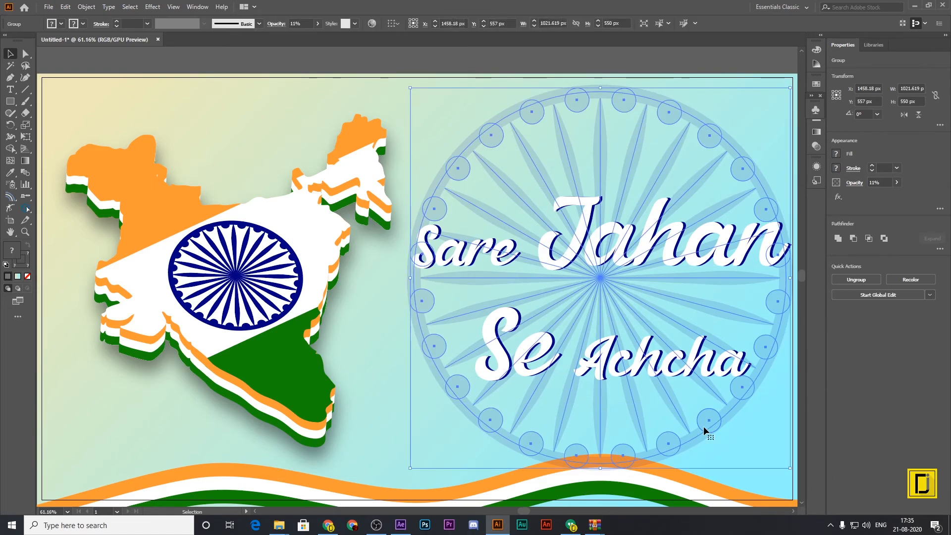
{"action": "left_click", "coordinate": [318, 24]}
{"action": "left_click_drag", "start_coordinate": [284, 35], "coordinate": [282, 35]}
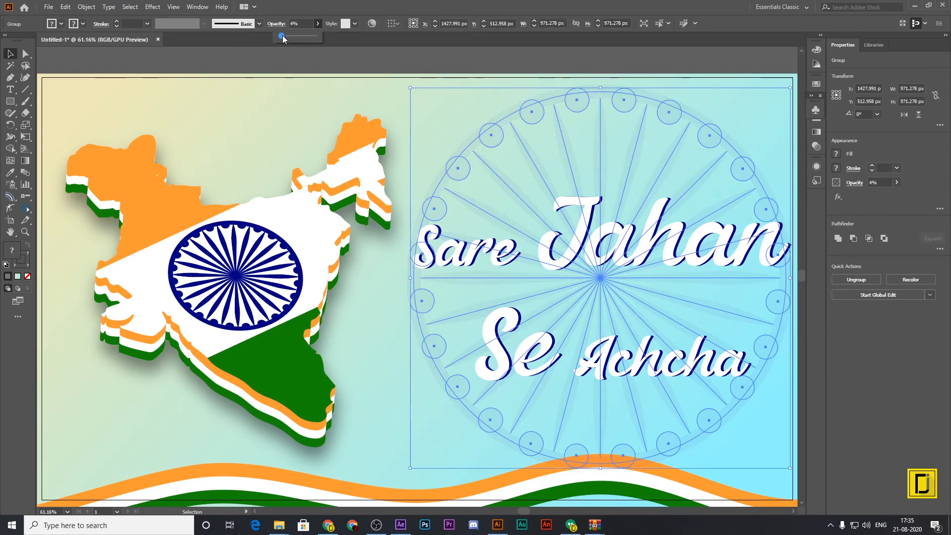
{"action": "left_click", "coordinate": [875, 421]}
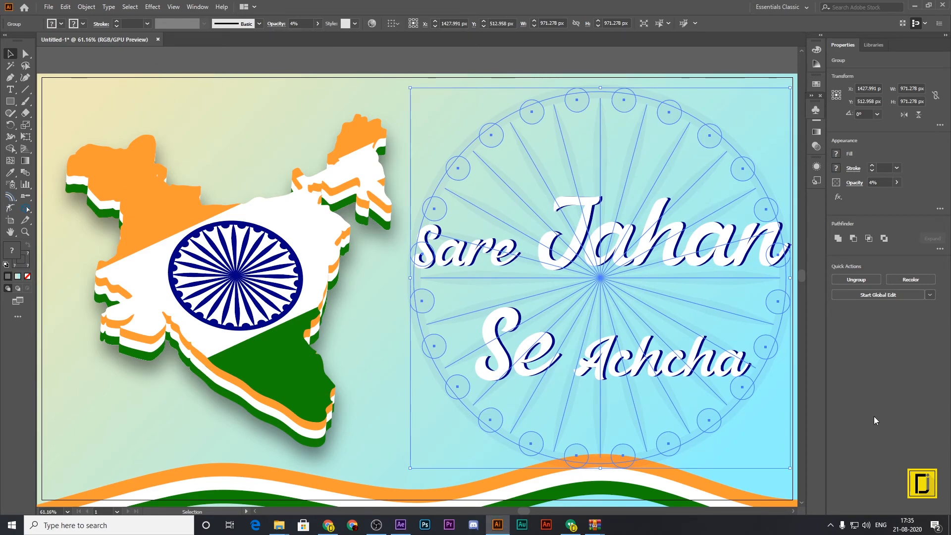
{"action": "left_click", "coordinate": [761, 429]}
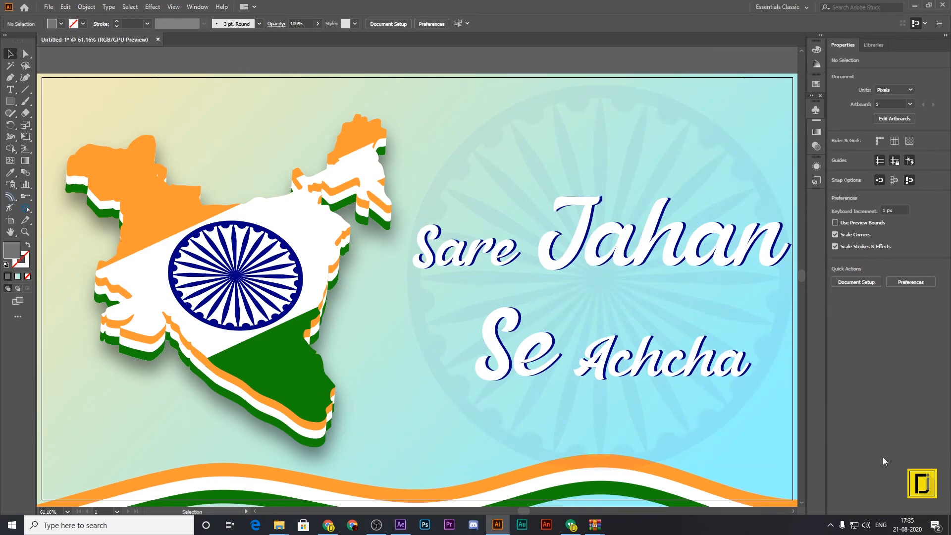
Move the whole wavy tricolour strip about 40 px left along the artboard's bottom edge.
{"action": "left_click", "coordinate": [652, 492]}
{"action": "left_click_drag", "start_coordinate": [651, 494], "coordinate": [636, 486]}
{"action": "scroll", "coordinate": [673, 483], "scroll_direction": "down", "scroll_amount": 3}
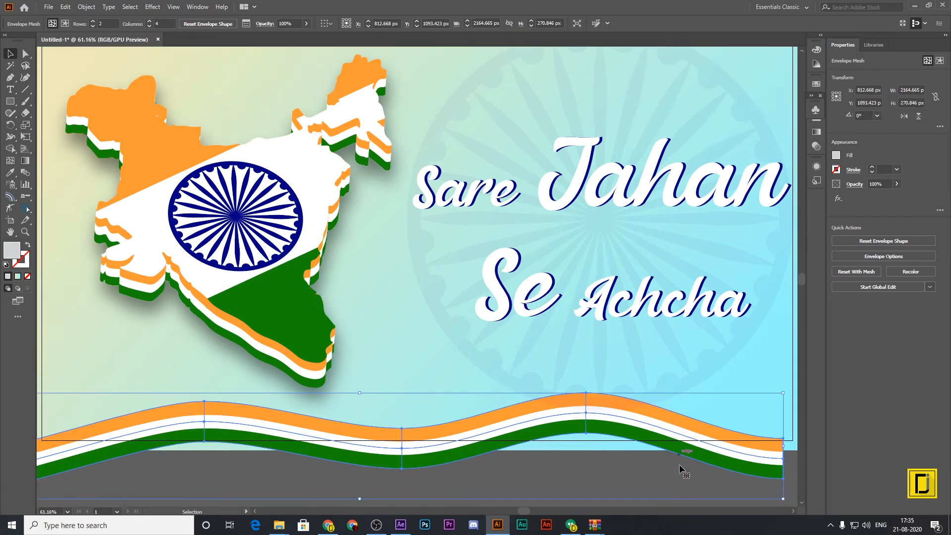
Stretch the wavy tricolour strip horizontally past the artboard's right edge to about 3520 px wide, keeping its height.
{"action": "left_click", "coordinate": [641, 466]}
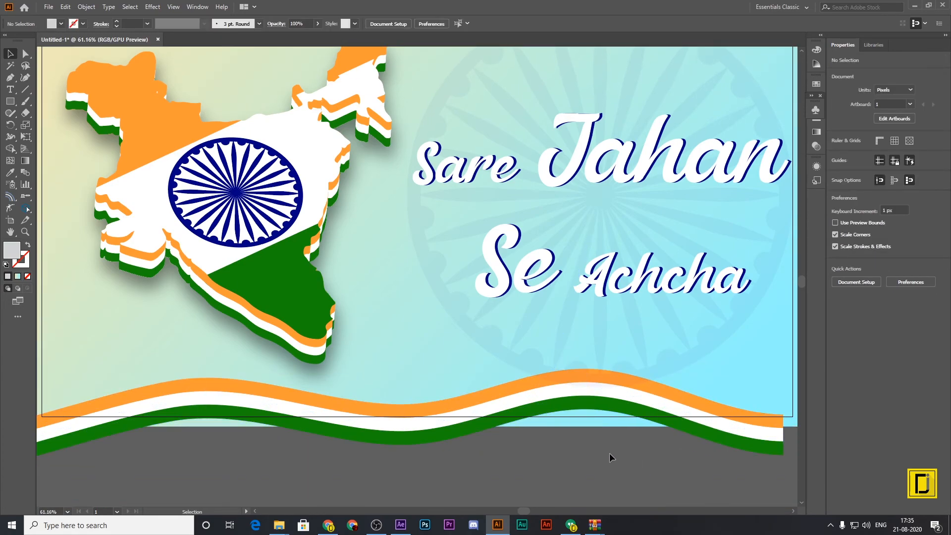
{"action": "left_click_drag", "start_coordinate": [570, 356], "coordinate": [568, 355]}
{"action": "left_click", "coordinate": [684, 445]}
{"action": "left_click", "coordinate": [733, 440]}
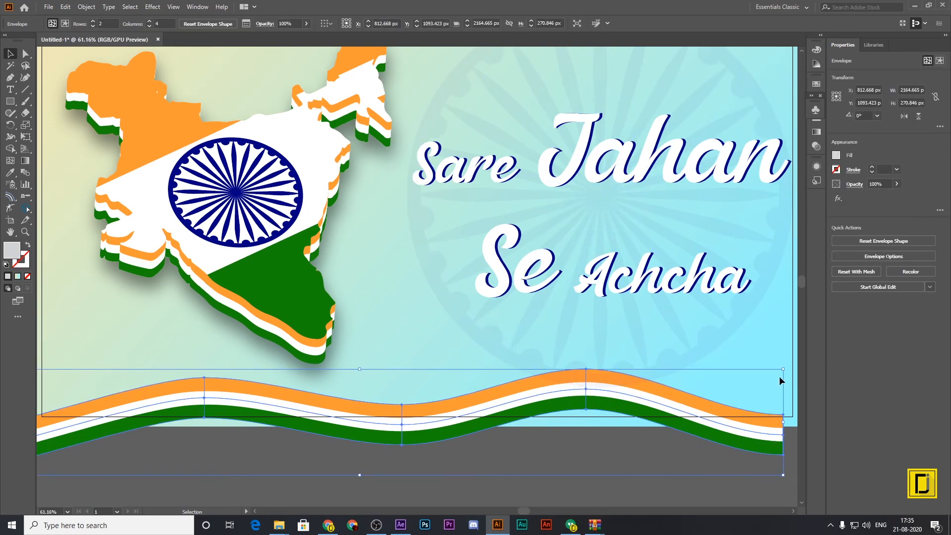
{"action": "mouse_move", "coordinate": [786, 371]}
{"action": "left_mouse_down"}
{"action": "mouse_move", "coordinate": [860, 375]}
{"action": "mouse_move", "coordinate": [855, 388]}
{"action": "mouse_move", "coordinate": [784, 371]}
{"action": "left_mouse_up"}
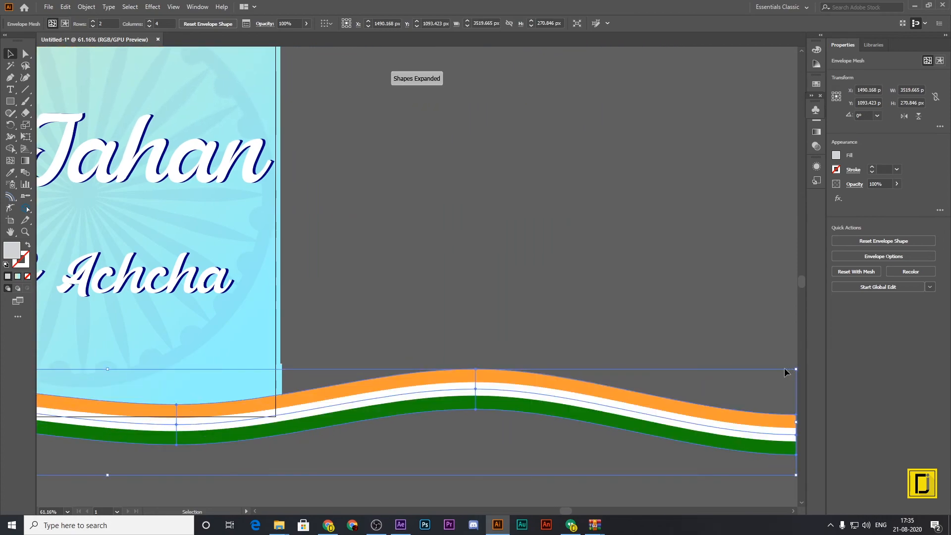
{"action": "left_click", "coordinate": [442, 307]}
Move the widened tricolour strip left and slightly down to about X 1360 px, Y 1089 px so it spans the artboard's bottom edge.
{"action": "key", "text": "ctrl+0"}
{"action": "left_click_drag", "start_coordinate": [382, 456], "coordinate": [339, 471]}
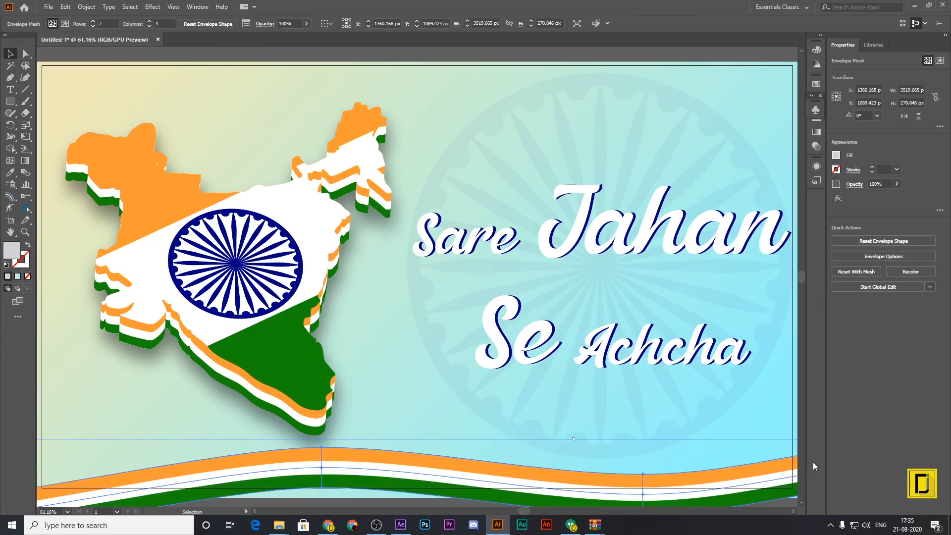
{"action": "left_click", "coordinate": [429, 115]}
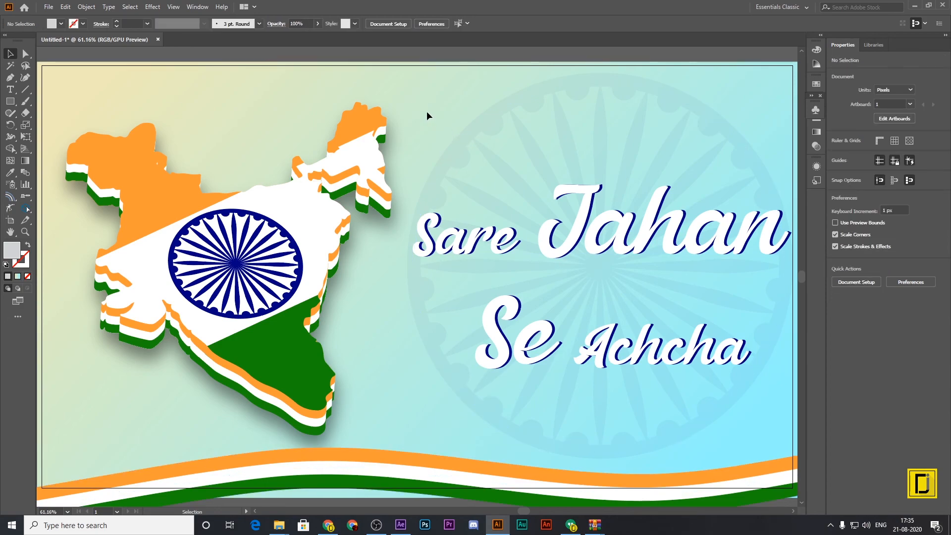
Give the wavy tricolour strip a previewed Multiply drop shadow with 47% opacity, X offset 42 px, Y offset -10 px and blur 5 px.
{"action": "left_click", "coordinate": [771, 471]}
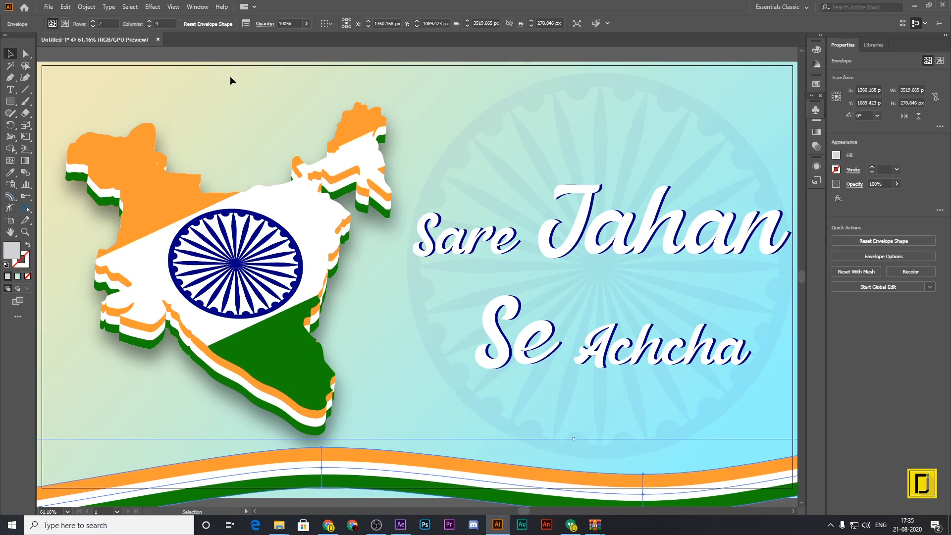
{"action": "left_click", "coordinate": [154, 7]}
{"action": "mouse_move", "coordinate": [169, 119]}
{"action": "left_click", "coordinate": [280, 119]}
{"action": "left_click", "coordinate": [518, 187]}
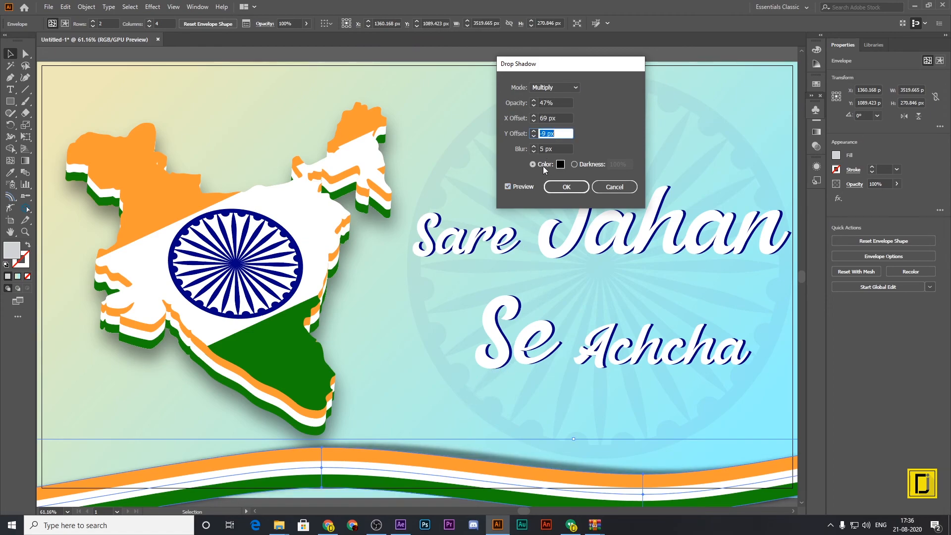
{"action": "left_click", "coordinate": [563, 117]}
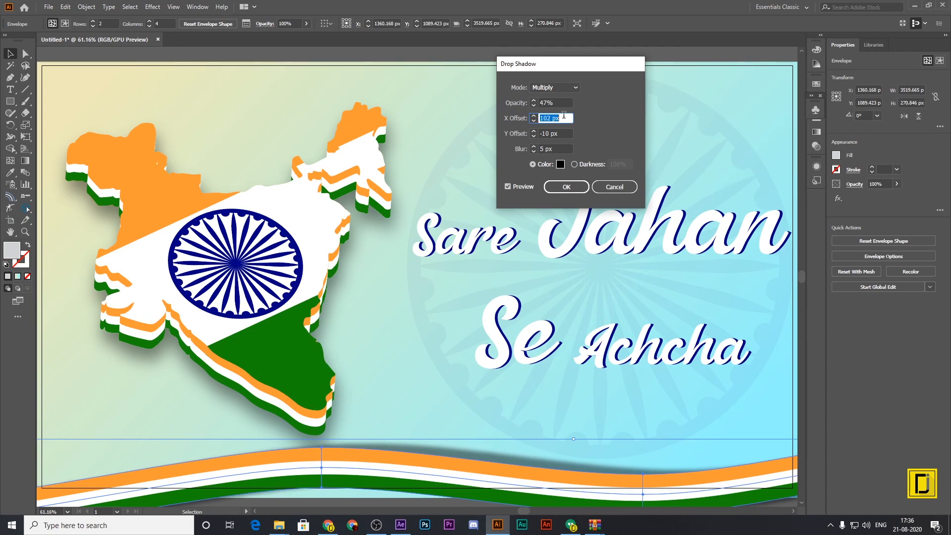
{"action": "key", "text": "Down"}
{"action": "key", "text": "Down"}
{"action": "key", "text": "Down"}
{"action": "key", "text": "Down"}
{"action": "key", "text": "Down"}
{"action": "key", "text": "Down"}
{"action": "key", "text": "Down"}
{"action": "key", "text": "Down"}
{"action": "key", "text": "Down"}
{"action": "key", "text": "Down"}
{"action": "key", "text": "Down"}
{"action": "key", "text": "Down"}
{"action": "key", "text": "Down"}
{"action": "key", "text": "Down"}
{"action": "key", "text": "Down"}
{"action": "key", "text": "Down"}
{"action": "key", "text": "Down"}
{"action": "key", "text": "Down"}
{"action": "key", "text": "Down"}
{"action": "key", "text": "Down"}
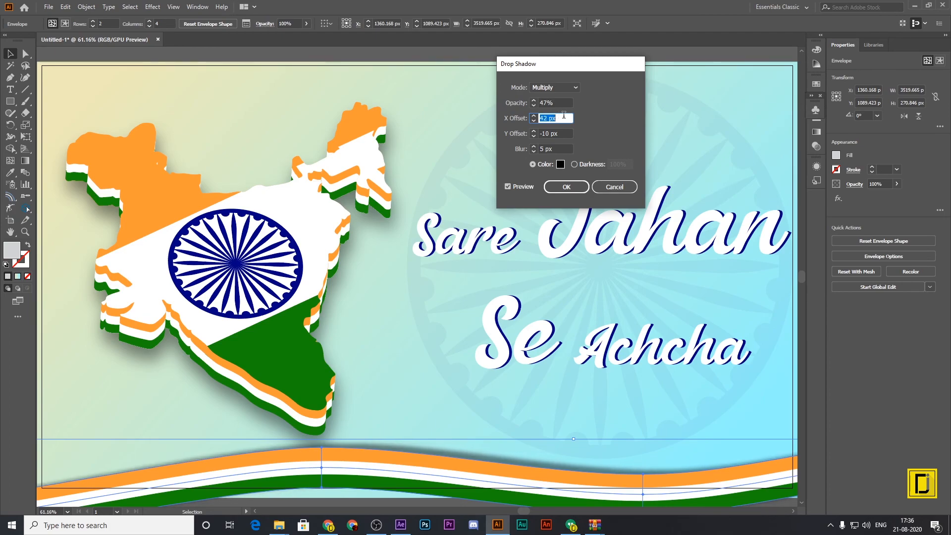
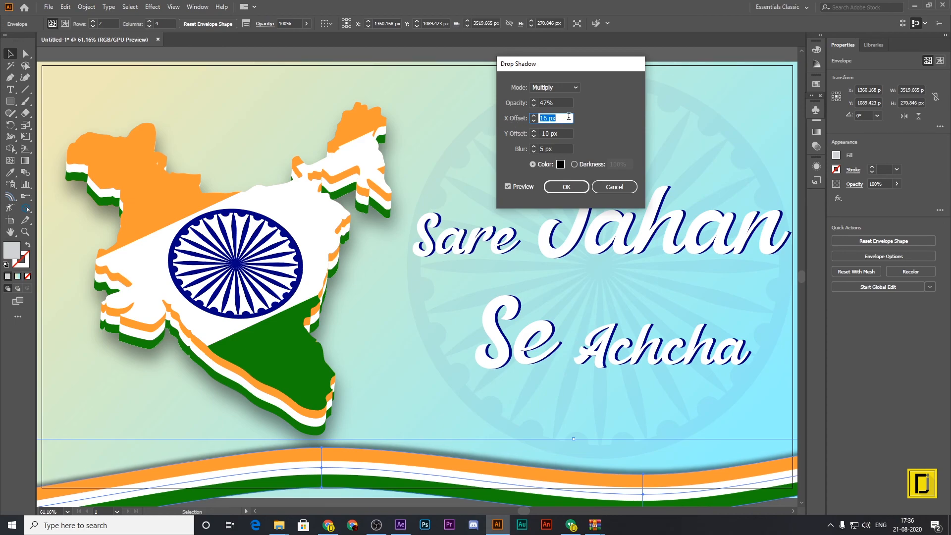
Set the wavy strip's drop shadow to a Y offset of -9 px and a blur of 8 px, and apply it.
{"action": "left_click", "coordinate": [568, 133]}
{"action": "key", "text": "Down"}
{"action": "key", "text": "Down"}
{"action": "key", "text": "Down"}
{"action": "key", "text": "Down"}
{"action": "key", "text": "Down"}
{"action": "key", "text": "Down"}
{"action": "key", "text": "Down"}
{"action": "key", "text": "Down"}
{"action": "key", "text": "Down"}
{"action": "key", "text": "Down"}
{"action": "key", "text": "Down"}
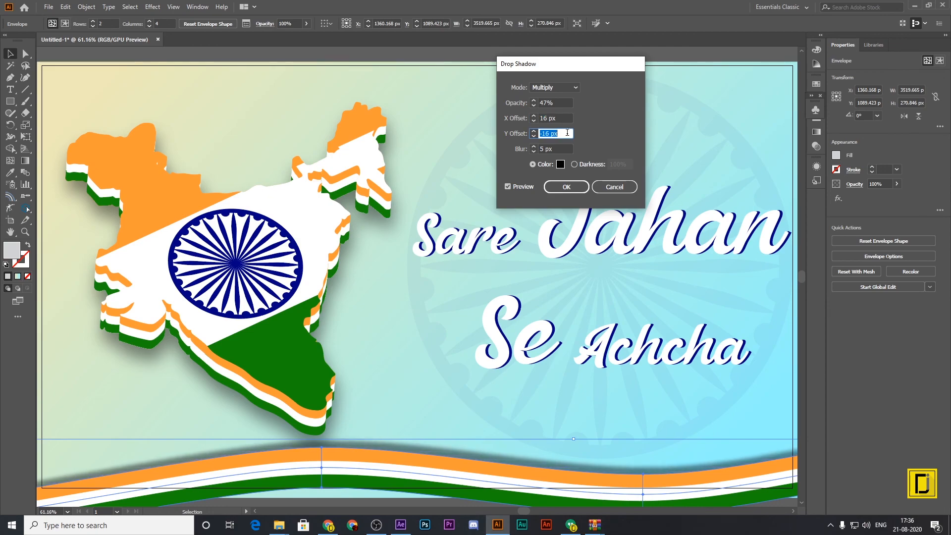
{"action": "key", "text": "Up"}
{"action": "key", "text": "Up"}
{"action": "key", "text": "Up"}
{"action": "key", "text": "Up"}
{"action": "key", "text": "Up"}
{"action": "key", "text": "Up"}
{"action": "key", "text": "Up"}
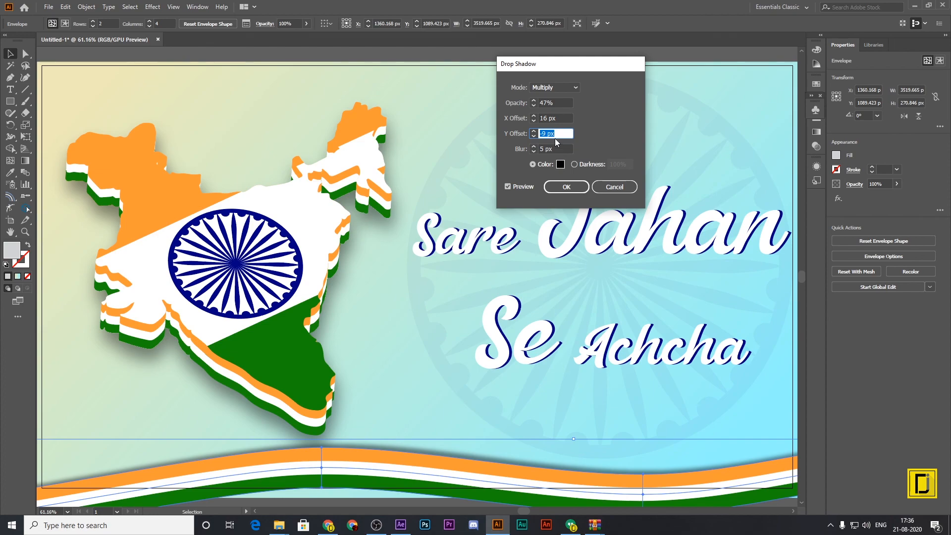
{"action": "left_click", "coordinate": [560, 147]}
{"action": "key", "text": "Up"}
{"action": "key", "text": "Up"}
{"action": "key", "text": "Up"}
{"action": "key", "text": "Up"}
{"action": "key", "text": "Up"}
{"action": "key", "text": "Up"}
{"action": "key", "text": "Up"}
{"action": "key", "text": "Up"}
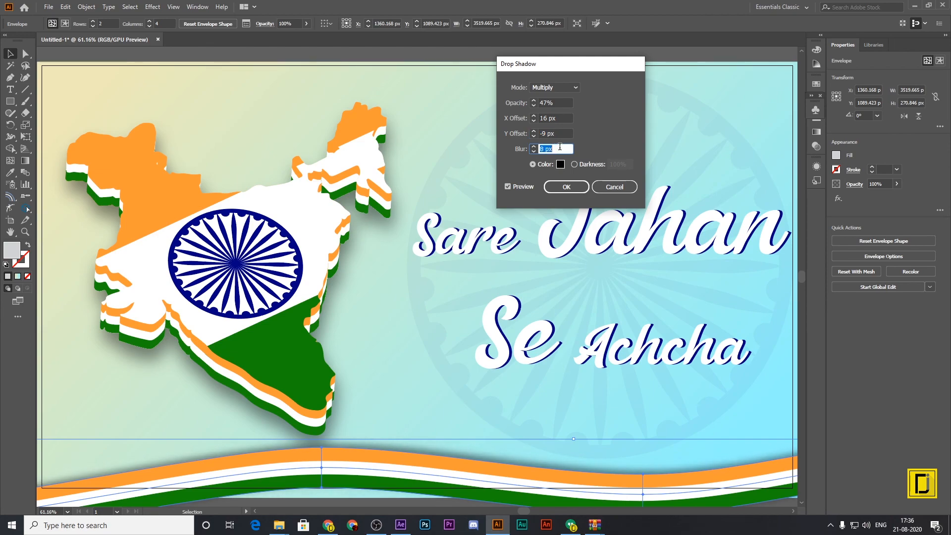
{"action": "left_click", "coordinate": [567, 187]}
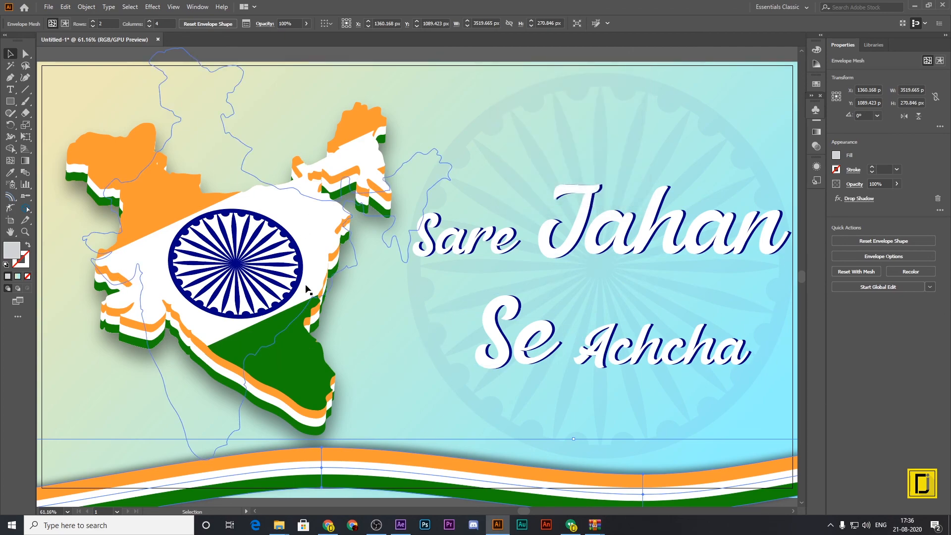
Examine the wavy strip's shadow and the "Sare Jahan Se Achcha" lettering at 100% zoom, then view the whole artboard.
{"action": "key", "text": "ctrl+1"}
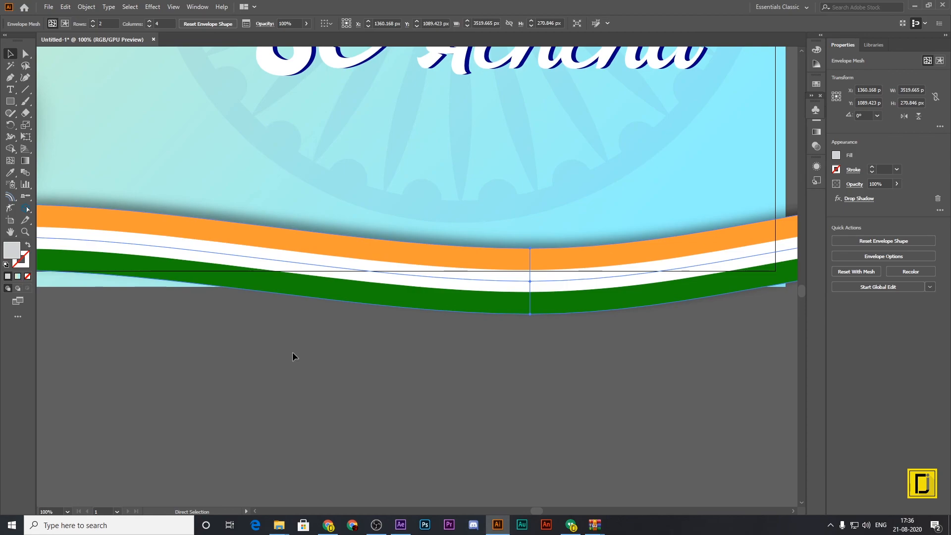
{"action": "key", "text": "space"}
{"action": "left_click_drag", "start_coordinate": [112, 70], "coordinate": [621, 352]}
{"action": "left_click_drag", "start_coordinate": [686, 409], "coordinate": [584, 434]}
{"action": "left_click_drag", "start_coordinate": [661, 428], "coordinate": [590, 414]}
{"action": "left_click_drag", "start_coordinate": [744, 387], "coordinate": [578, 432]}
{"action": "left_click_drag", "start_coordinate": [707, 403], "coordinate": [586, 384]}
{"action": "left_click_drag", "start_coordinate": [665, 395], "coordinate": [613, 420]}
{"action": "scroll", "coordinate": [747, 416], "scroll_direction": "down", "scroll_amount": 2}
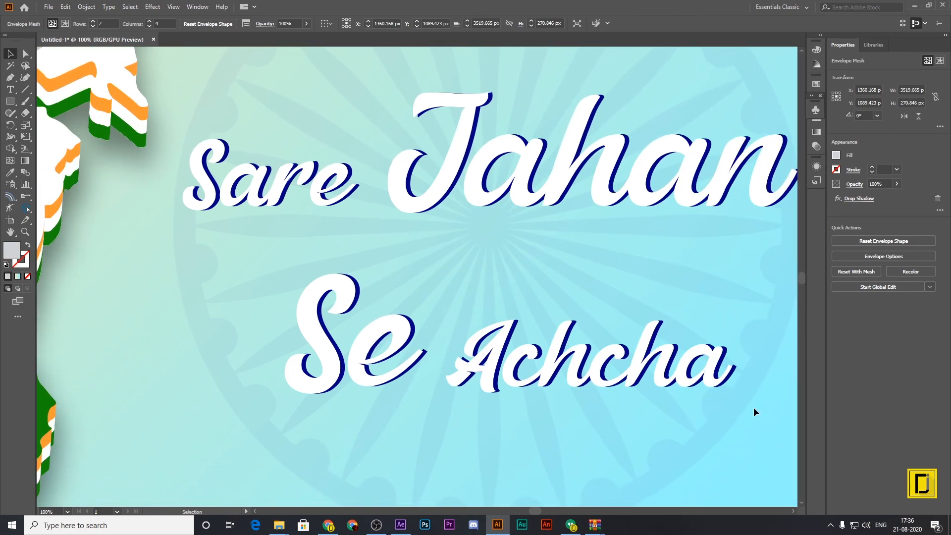
{"action": "scroll", "coordinate": [754, 407], "scroll_direction": "down", "scroll_amount": 2}
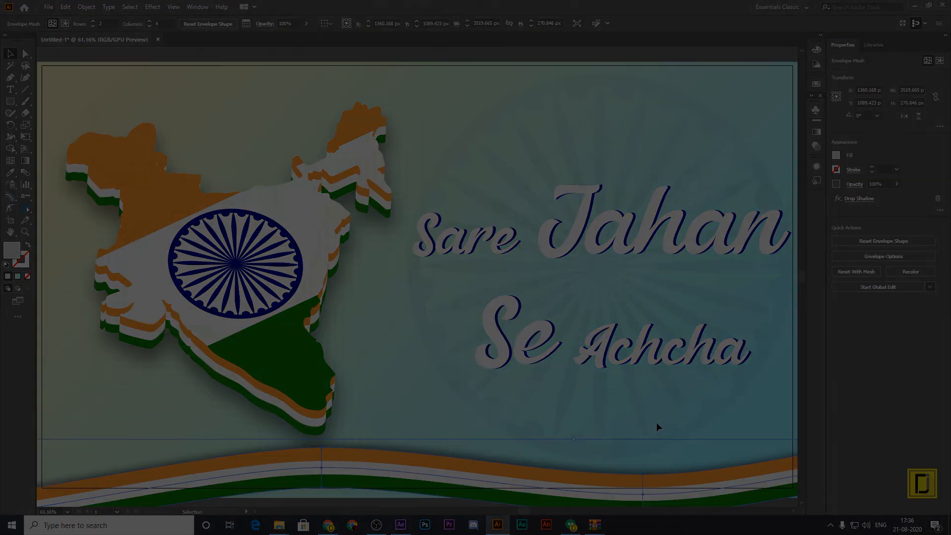